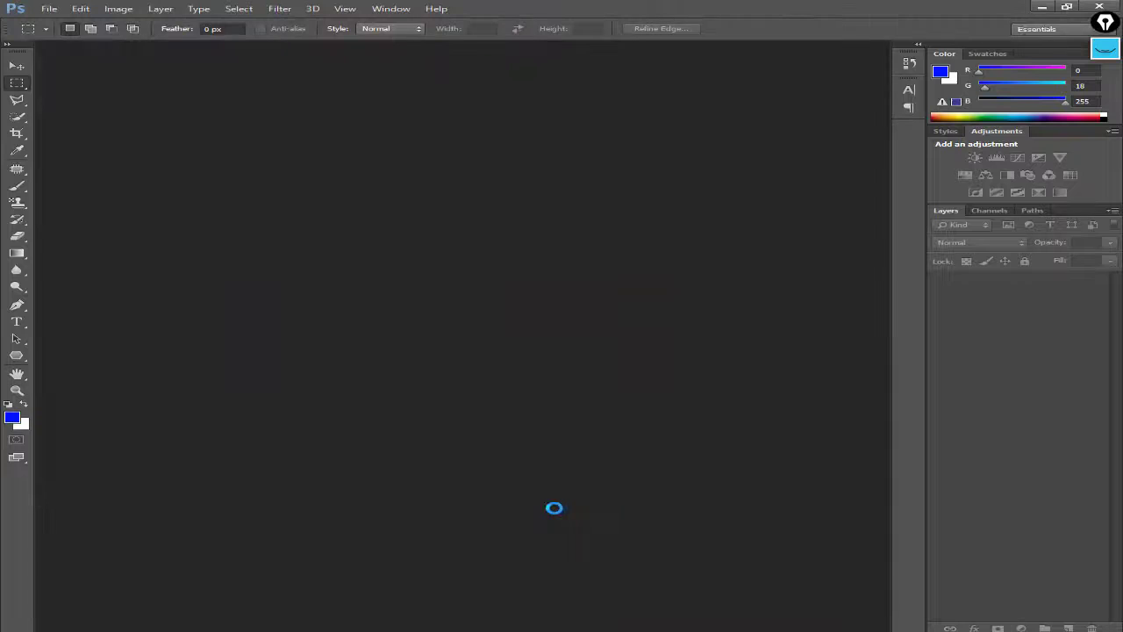
# Step: Open the YouTube banner image 7656787685676456456.PNG from the Desktop
pyautogui.click(398, 48)
pyautogui.doubleClick(296, 72)
pyautogui.click(355, 213)
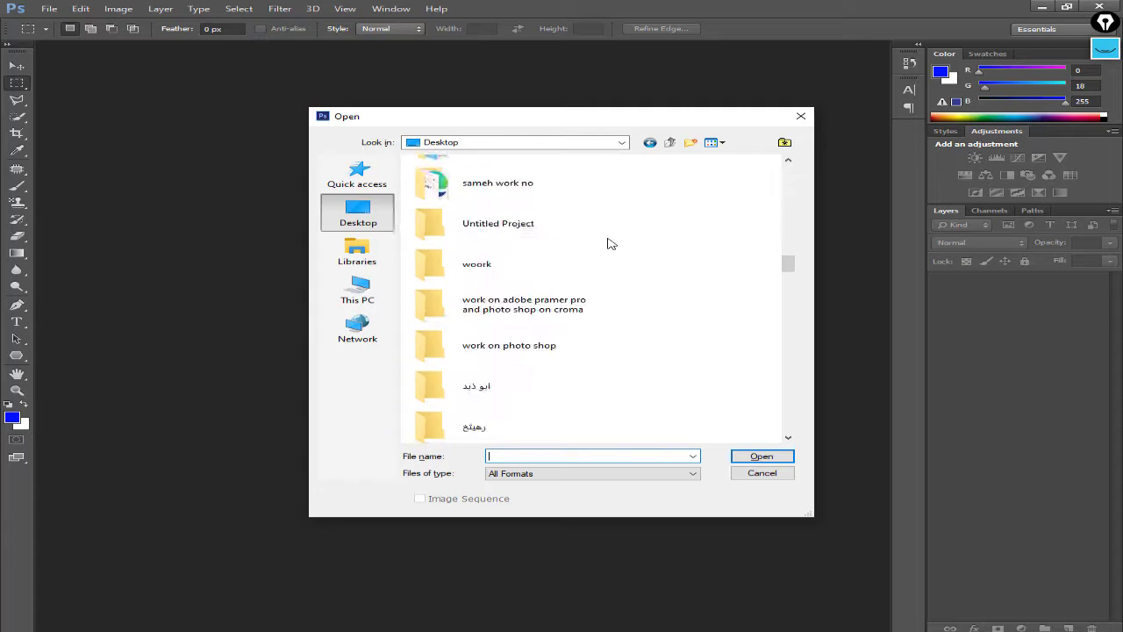
pyautogui.scroll(-5, 611, 243)
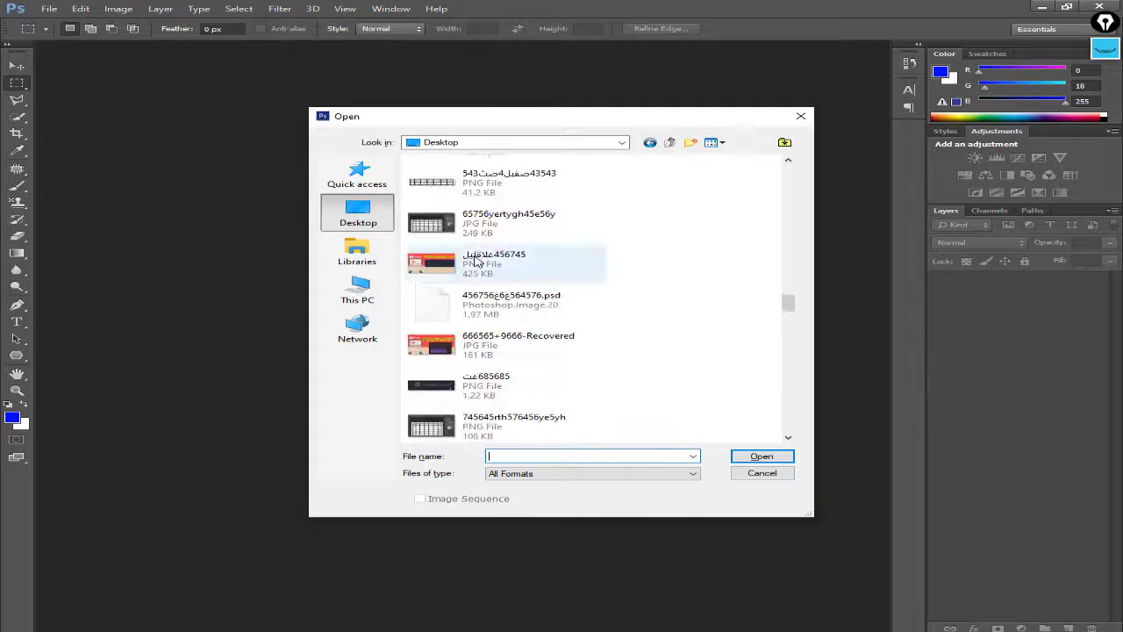
pyautogui.scroll(-3, 475, 260)
pyautogui.scroll(-3, 480, 286)
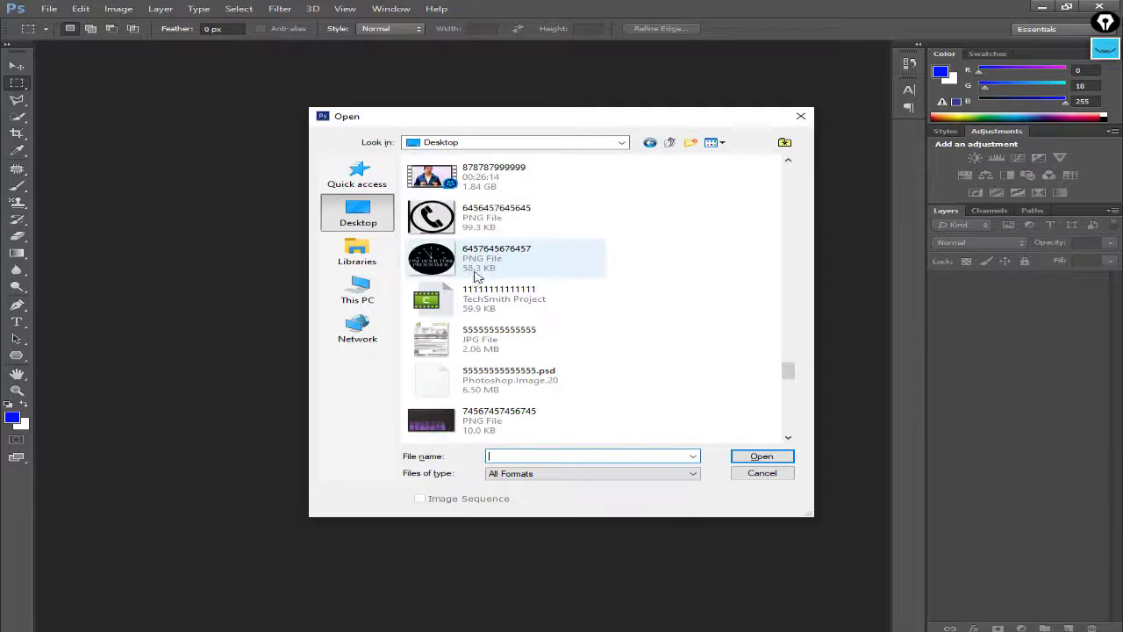
pyautogui.scroll(1, 469, 275)
pyautogui.doubleClick(468, 202)
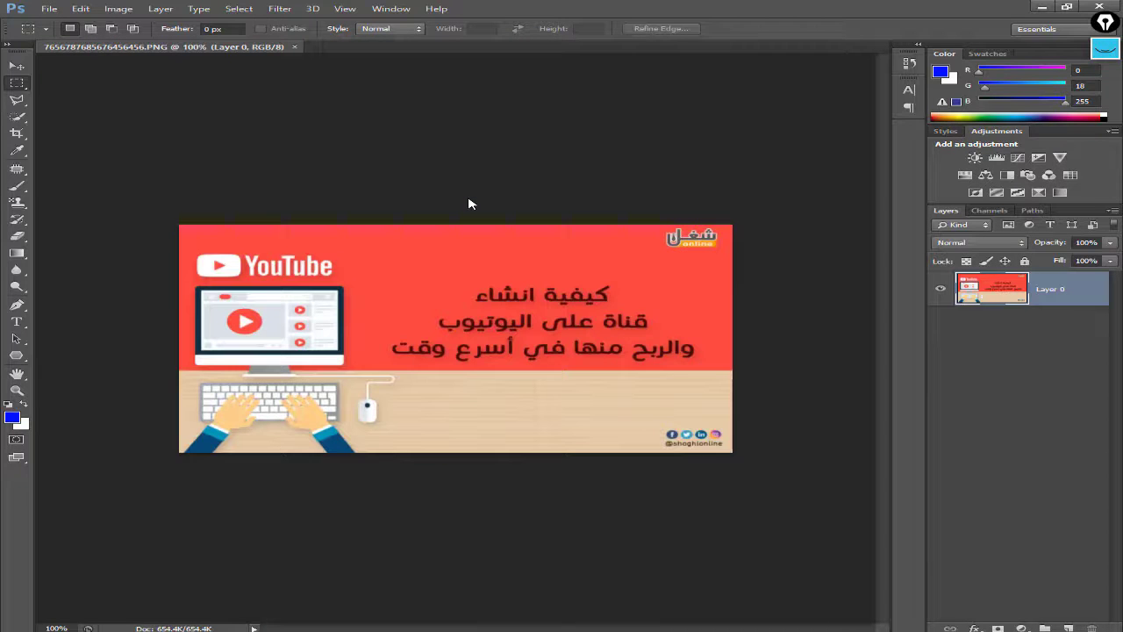
# Step: Sample the banner's red background and paint over the upper lines of Arabic text with a 45 px brush
pyautogui.click(18, 186)
pyautogui.scroll(5, 451, 271)
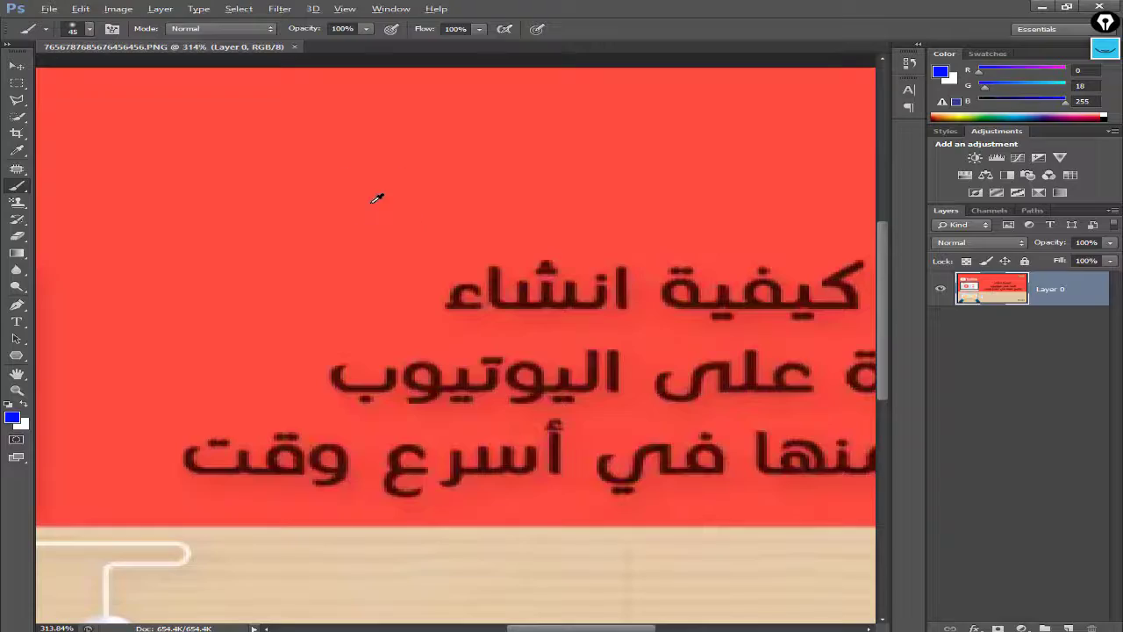
pyautogui.scroll(2, 624, 338)
pyautogui.moveTo(579, 254)
pyautogui.mouseDown()
pyautogui.moveTo(476, 158)
pyautogui.moveTo(639, 220)
pyautogui.mouseUp()
pyautogui.hscroll(3, 451, 267)
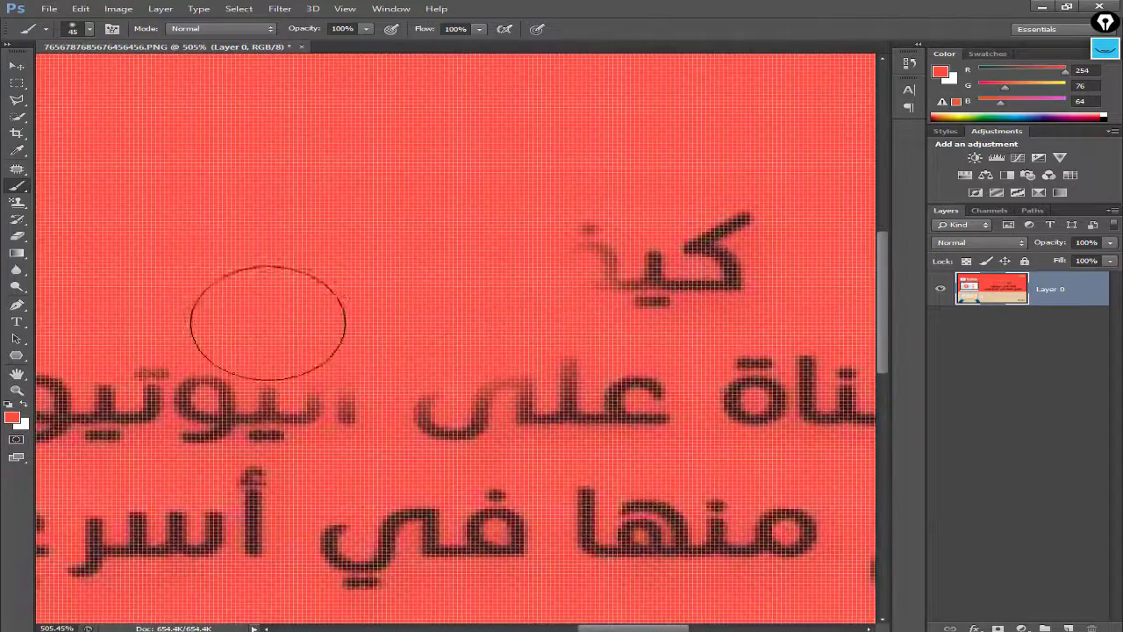
pyautogui.moveTo(264, 313)
pyautogui.mouseDown()
pyautogui.moveTo(590, 338)
pyautogui.moveTo(710, 313)
pyautogui.moveTo(536, 230)
pyautogui.mouseUp()
pyautogui.moveTo(727, 364)
pyautogui.mouseDown()
pyautogui.moveTo(386, 318)
pyautogui.moveTo(190, 328)
pyautogui.moveTo(606, 321)
pyautogui.mouseUp()
pyautogui.moveTo(606, 321)
pyautogui.mouseDown()
pyautogui.moveTo(689, 345)
pyautogui.moveTo(185, 338)
pyautogui.mouseUp()
pyautogui.moveTo(186, 335)
pyautogui.mouseDown()
pyautogui.moveTo(584, 343)
pyautogui.moveTo(413, 345)
pyautogui.mouseUp()
pyautogui.moveTo(491, 347)
pyautogui.mouseDown()
pyautogui.moveTo(474, 330)
pyautogui.moveTo(131, 334)
pyautogui.mouseUp()
pyautogui.moveTo(607, 340); pyautogui.dragTo(198, 322)
pyautogui.scroll(3, 711, 419)
pyautogui.moveTo(711, 419)
pyautogui.mouseDown()
pyautogui.moveTo(619, 312)
pyautogui.moveTo(546, 306)
pyautogui.mouseUp()
pyautogui.moveTo(649, 318)
pyautogui.mouseDown()
pyautogui.moveTo(619, 313)
pyautogui.moveTo(643, 331)
pyautogui.moveTo(493, 339)
pyautogui.moveTo(644, 280)
pyautogui.moveTo(518, 351)
pyautogui.moveTo(592, 322)
pyautogui.mouseUp()
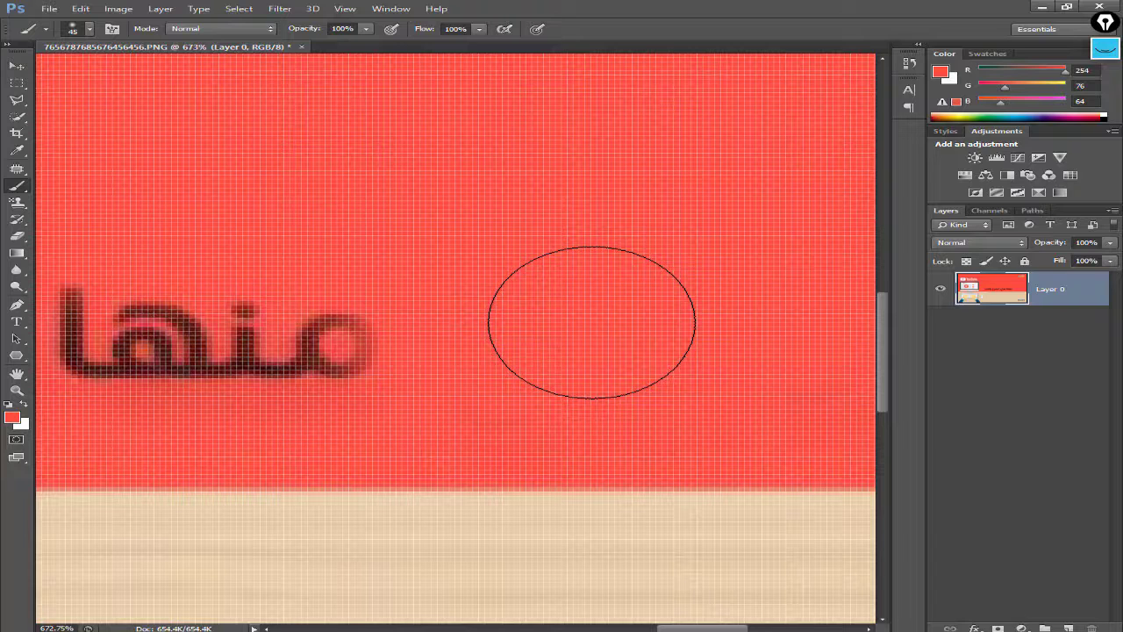
# Step: Paint over the remaining bottom line of Arabic text in the sampled red, down to the wooden table edge
pyautogui.moveTo(243, 288); pyautogui.dragTo(524, 313)
pyautogui.moveTo(605, 327)
pyautogui.mouseDown()
pyautogui.moveTo(702, 354)
pyautogui.moveTo(422, 333)
pyautogui.mouseUp()
pyautogui.moveTo(181, 334); pyautogui.dragTo(685, 350)
pyautogui.moveTo(719, 372); pyautogui.dragTo(237, 320)
pyautogui.moveTo(825, 338); pyautogui.dragTo(559, 289)
pyautogui.moveTo(394, 283); pyautogui.dragTo(611, 307)
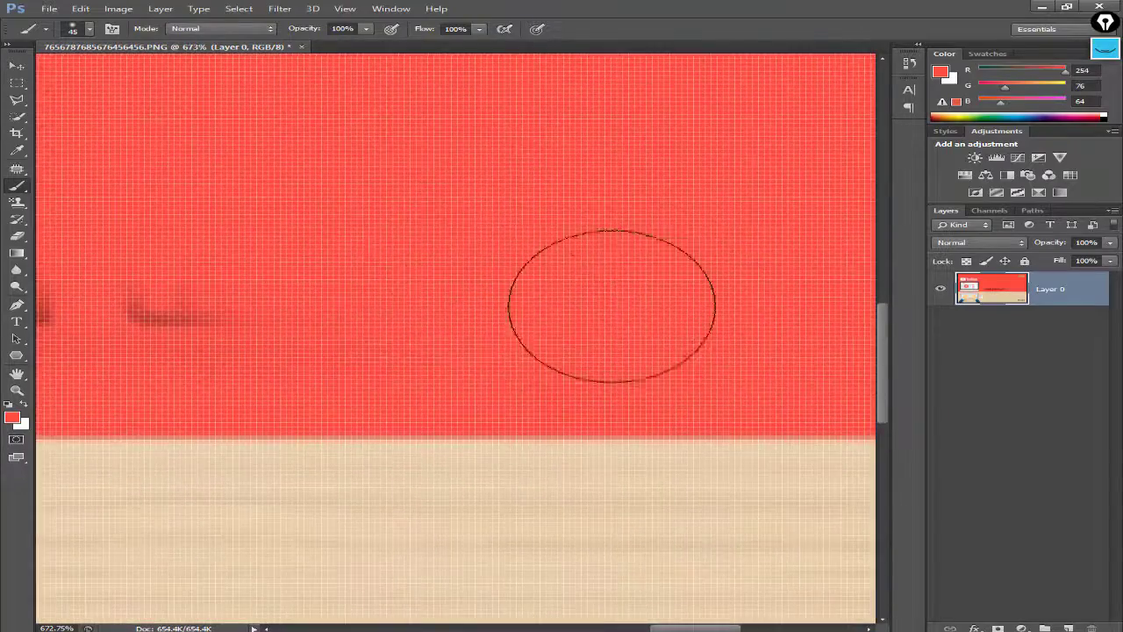
pyautogui.moveTo(260, 285); pyautogui.dragTo(611, 333)
pyautogui.moveTo(611, 333); pyautogui.dragTo(262, 319)
pyautogui.moveTo(408, 330)
pyautogui.mouseDown()
pyautogui.moveTo(622, 313)
pyautogui.moveTo(746, 333)
pyautogui.mouseUp()
pyautogui.moveTo(561, 369); pyautogui.dragTo(342, 345)
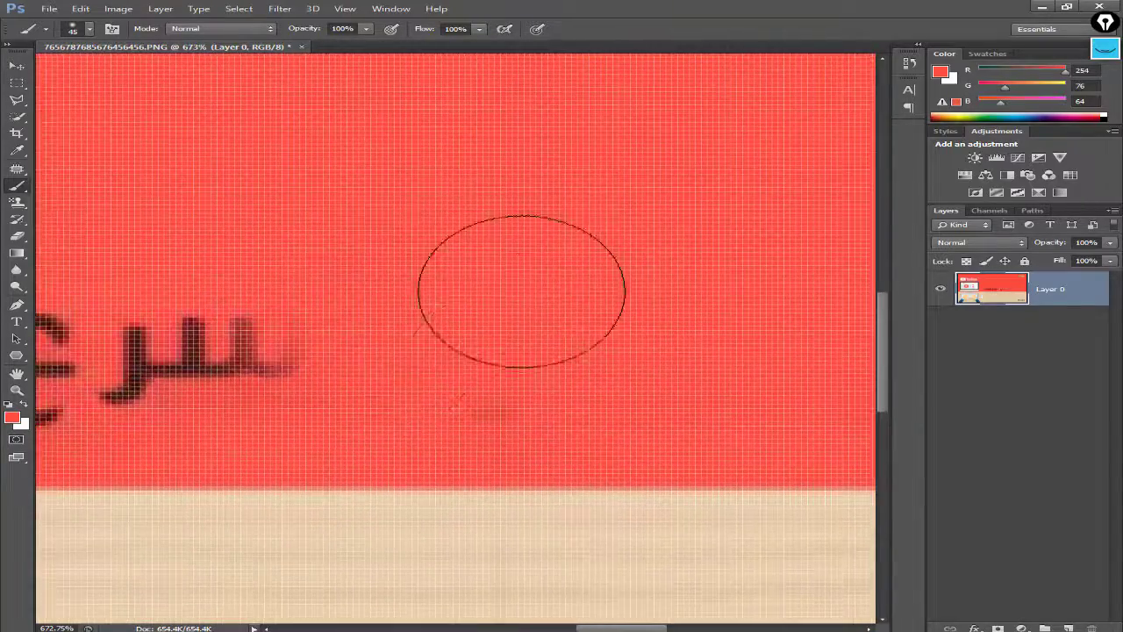
pyautogui.moveTo(521, 291); pyautogui.dragTo(468, 373)
pyautogui.moveTo(464, 330)
pyautogui.mouseDown()
pyautogui.moveTo(539, 313)
pyautogui.moveTo(597, 324)
pyautogui.mouseUp()
pyautogui.moveTo(526, 342); pyautogui.dragTo(351, 340)
pyautogui.moveTo(494, 320); pyautogui.dragTo(645, 292)
pyautogui.moveTo(346, 326); pyautogui.dragTo(175, 324)
pyautogui.moveTo(126, 308); pyautogui.dragTo(561, 316)
pyautogui.moveTo(508, 317)
pyautogui.mouseDown()
pyautogui.moveTo(459, 309)
pyautogui.moveTo(493, 362)
pyautogui.moveTo(400, 314)
pyautogui.moveTo(468, 321)
pyautogui.mouseUp()
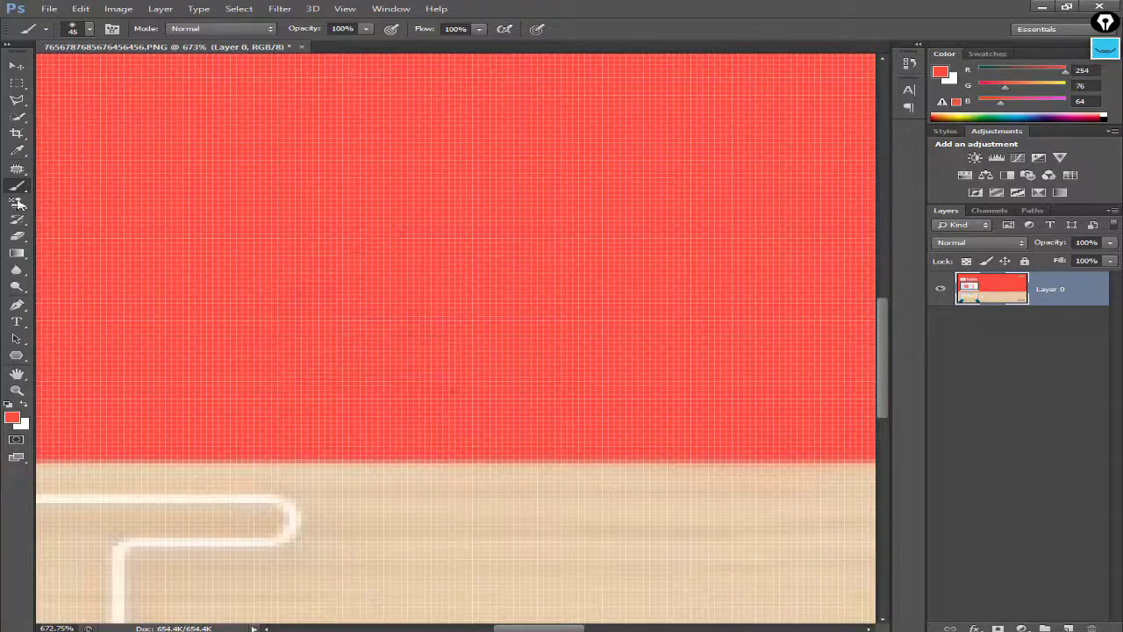
# Step: Reduce the Blur tool's brush to 45 px at 50% strength and work along the edge between the red area and the table
pyautogui.click(16, 269)
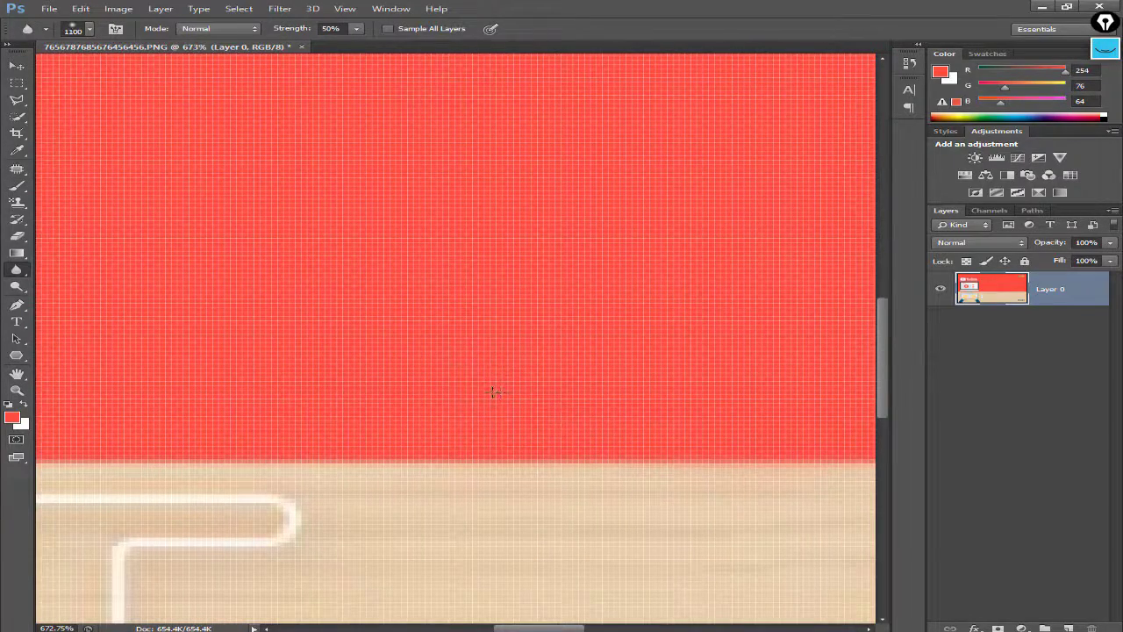
pyautogui.press('[')
pyautogui.press('[')
pyautogui.press('[')
pyautogui.press('[')
pyautogui.press('[')
pyautogui.press('[')
pyautogui.scroll(-5, 639, 439)
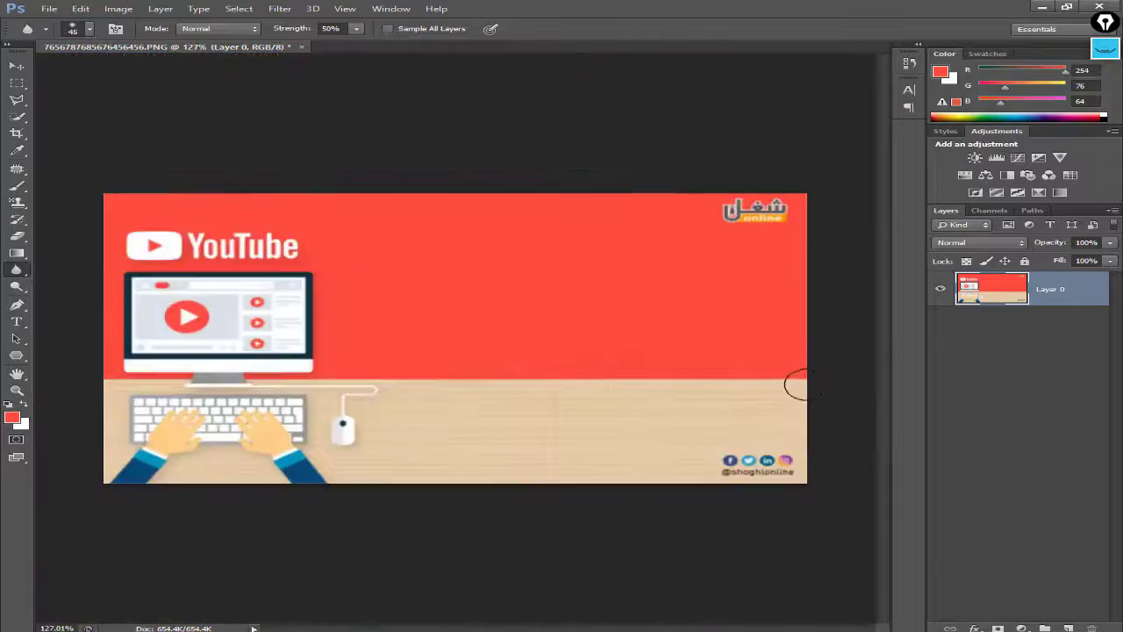
pyautogui.scroll(4, 793, 381)
pyautogui.scroll(-5, 678, 391)
pyautogui.scroll(6, 146, 394)
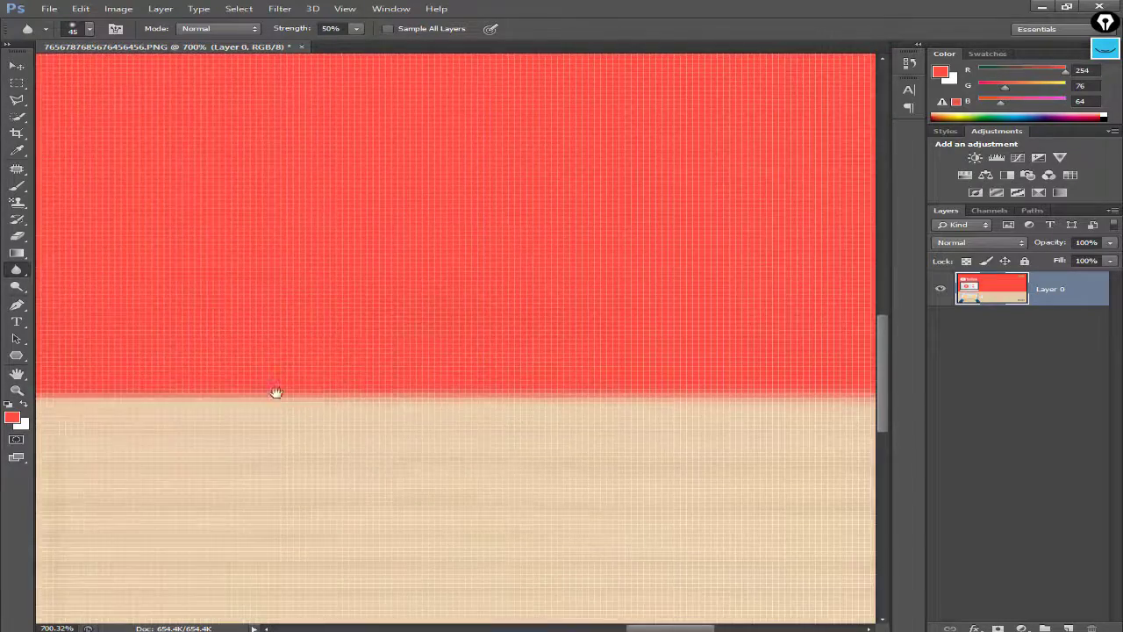
pyautogui.moveTo(275, 394); pyautogui.dragTo(552, 416)
# Step: Soften the plain wooden table area with the Blur tool using a 60 px brush
pyautogui.scroll(-8, 345, 427)
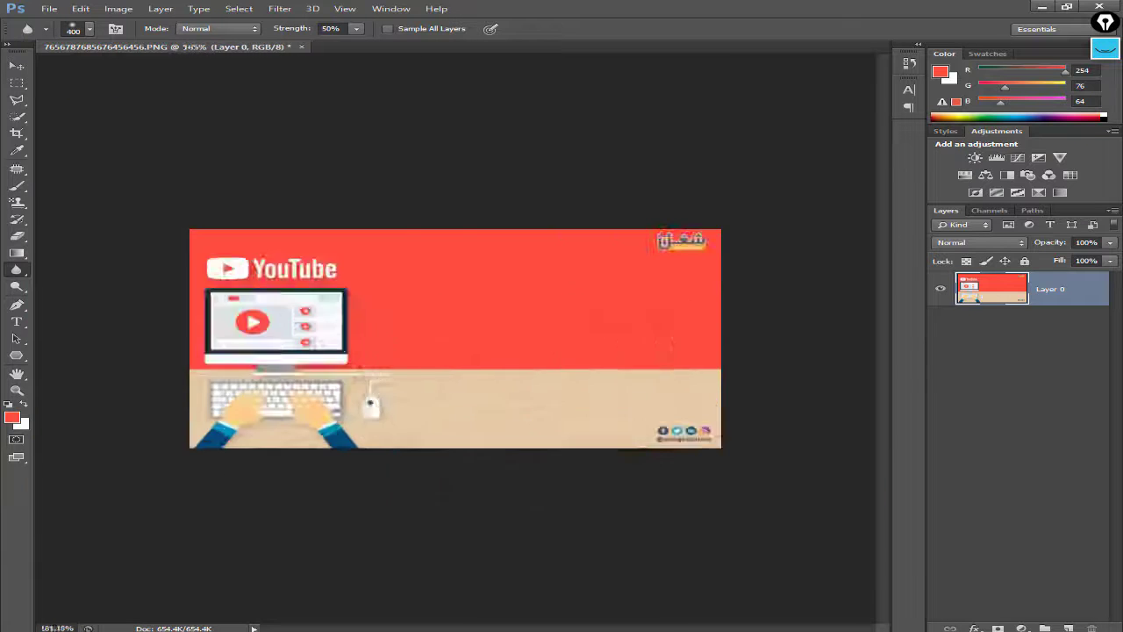
pyautogui.scroll(4, 493, 375)
pyautogui.press('m')
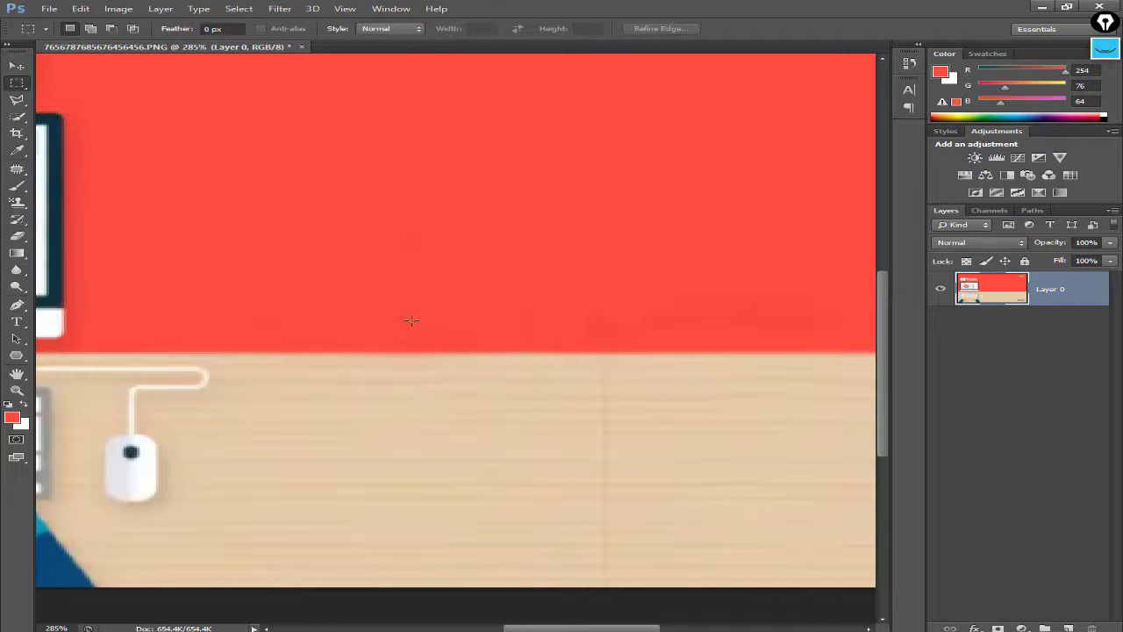
pyautogui.click(17, 270)
pyautogui.scroll(5, 616, 409)
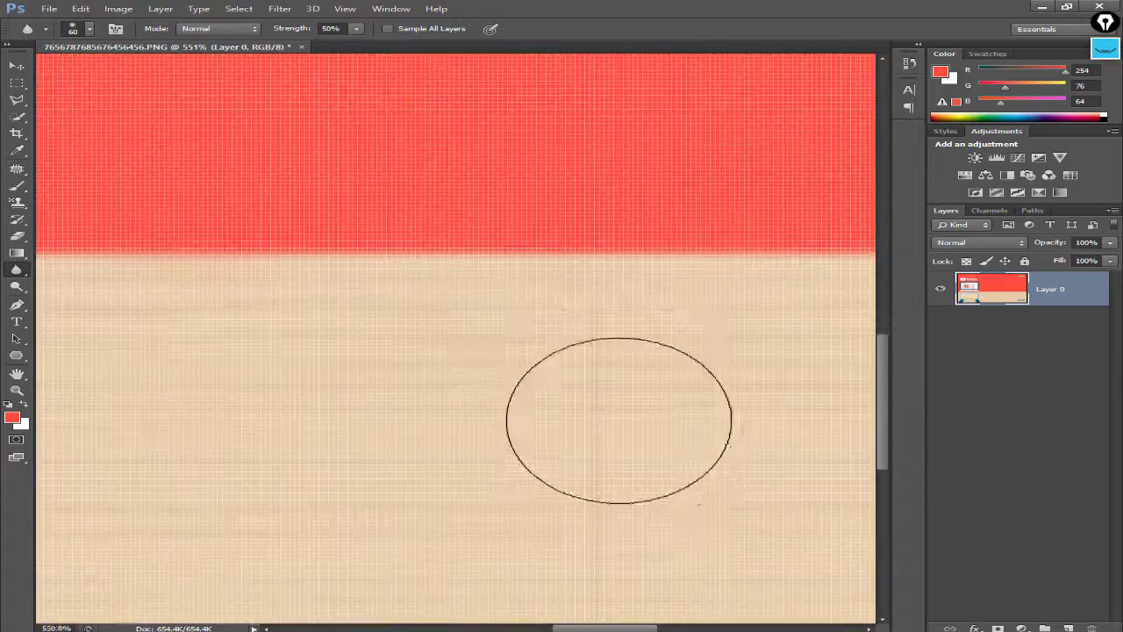
pyautogui.scroll(-3, 575, 526)
# Step: Patch out the social media icons and handle in the table's lower corner with plain wood texture from above them
pyautogui.press('j')
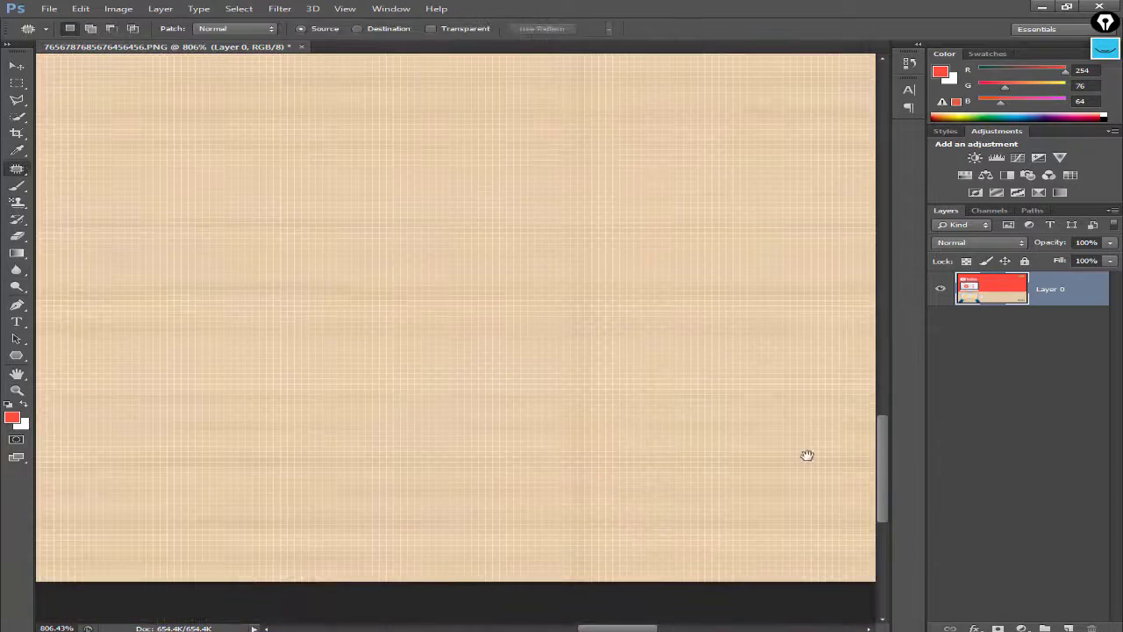
pyautogui.moveTo(807, 454)
pyautogui.mouseDown()
pyautogui.moveTo(691, 369)
pyautogui.moveTo(86, 387)
pyautogui.mouseUp()
pyautogui.moveTo(673, 313); pyautogui.dragTo(516, 296)
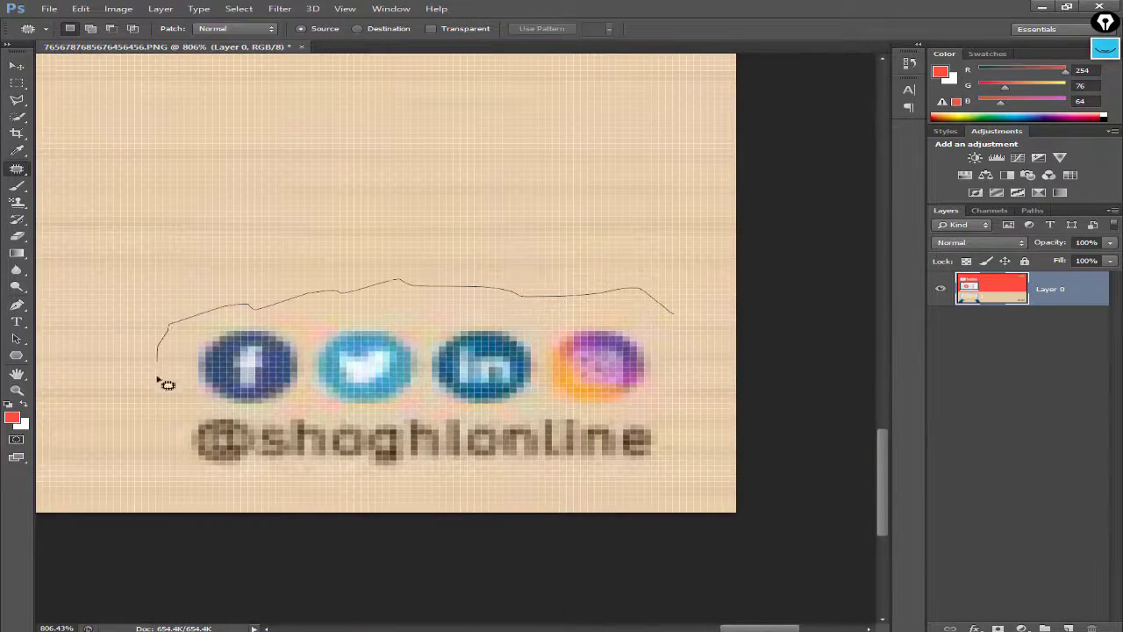
pyautogui.moveTo(681, 318); pyautogui.dragTo(672, 313)
pyautogui.moveTo(552, 339); pyautogui.dragTo(548, 140)
# Step: Blur around the patched wood area and deselect the patch selection
pyautogui.click(16, 269)
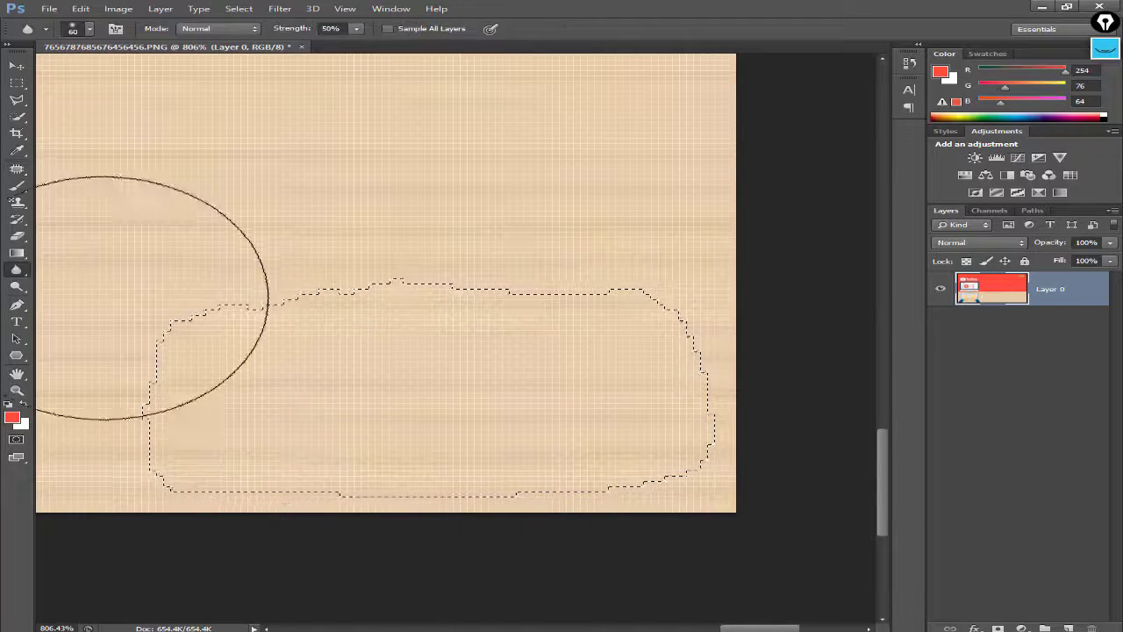
pyautogui.rightClick(364, 113)
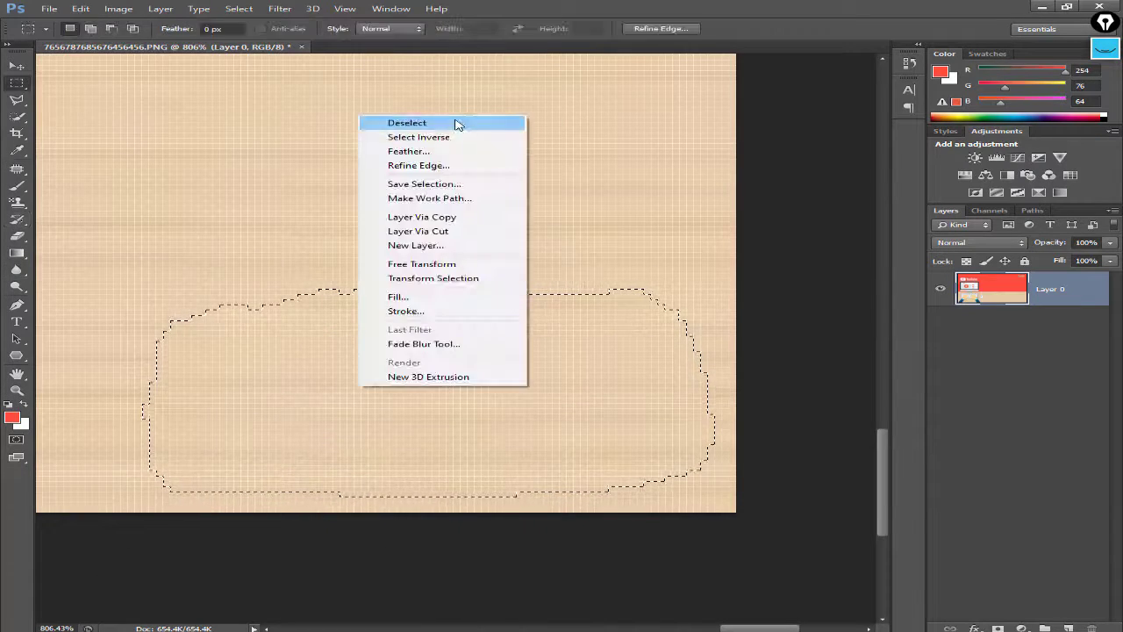
pyautogui.click(459, 120)
pyautogui.scroll(-10, 672, 434)
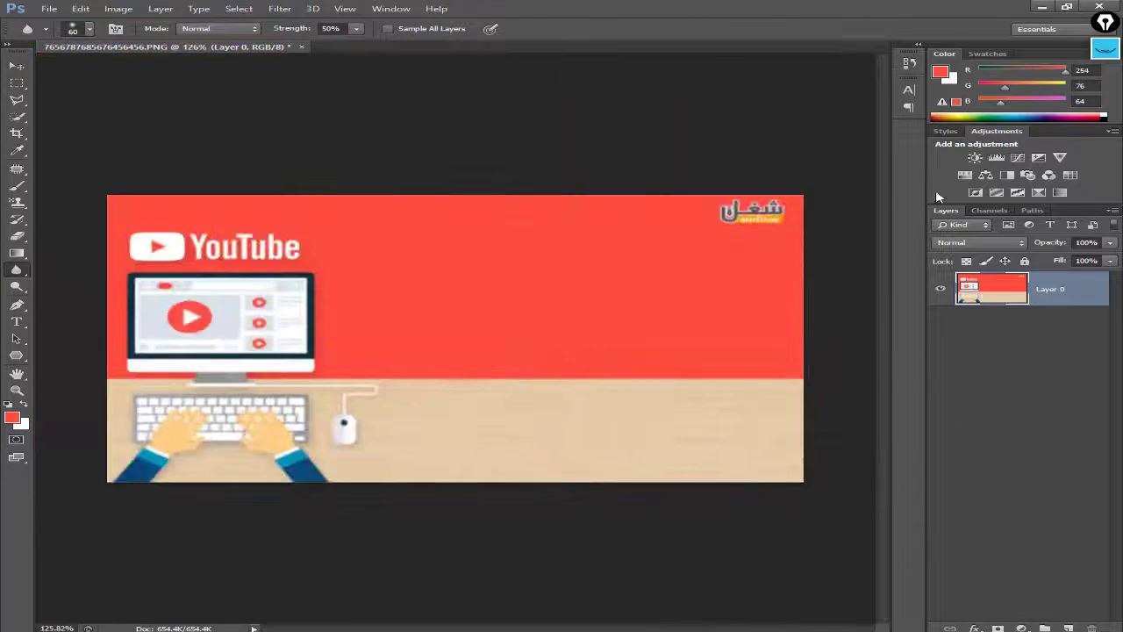
# Step: Cover the شغل online logo in the banner's upper corner with the red background colour using the 45 px brush
pyautogui.scroll(10, 743, 213)
pyautogui.moveTo(707, 196); pyautogui.dragTo(384, 280)
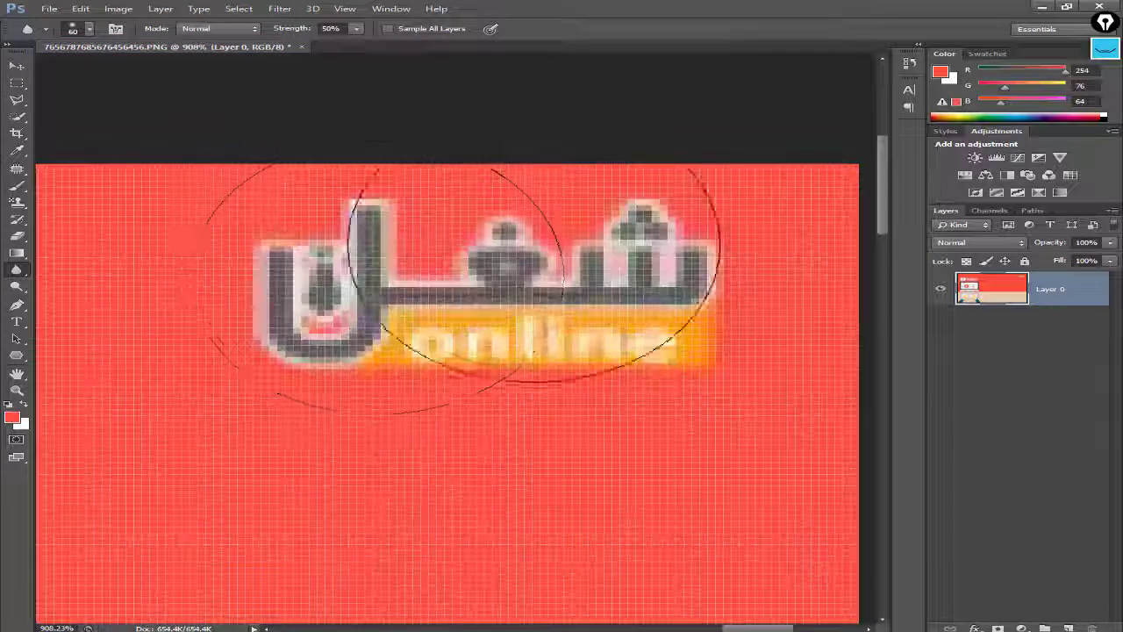
pyautogui.click(15, 186)
pyautogui.scroll(-10, 614, 264)
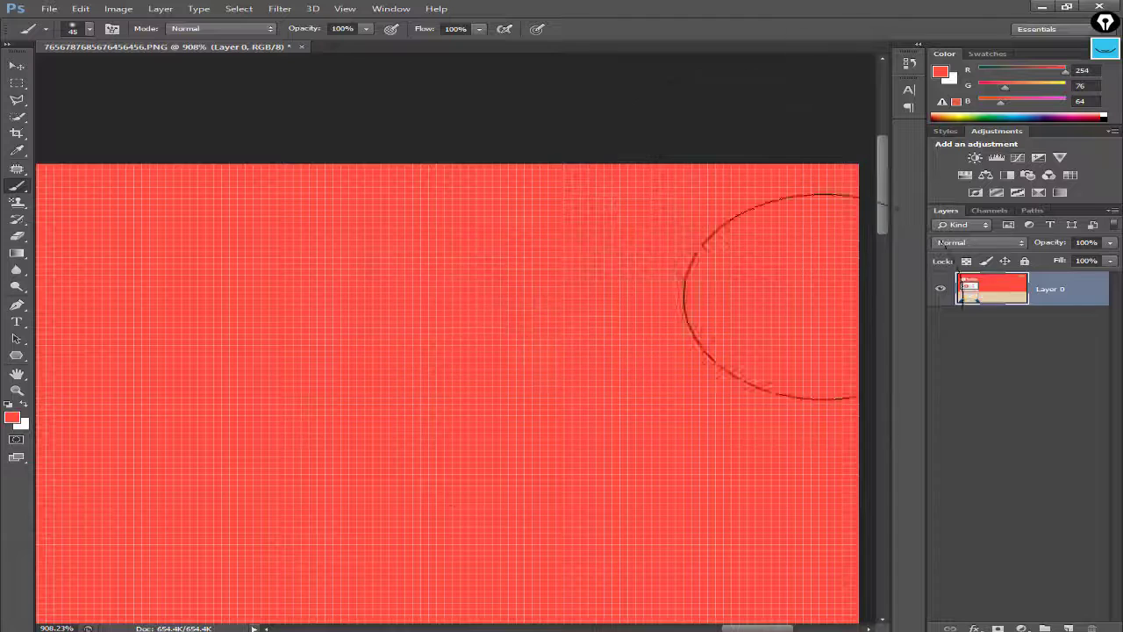
pyautogui.scroll(3, 593, 371)
pyautogui.scroll(-4, 581, 371)
pyautogui.scroll(3, 581, 371)
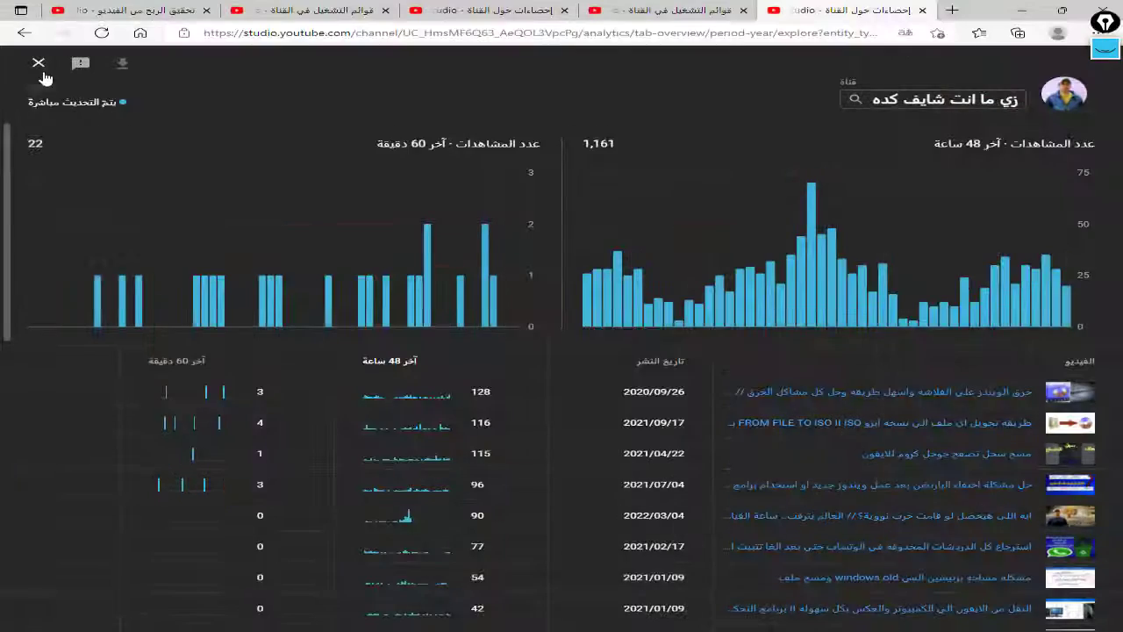
# Step: In the browser's YouTube Studio page, close the detailed views report and reload the channel analytics overview
pyautogui.click(39, 72)
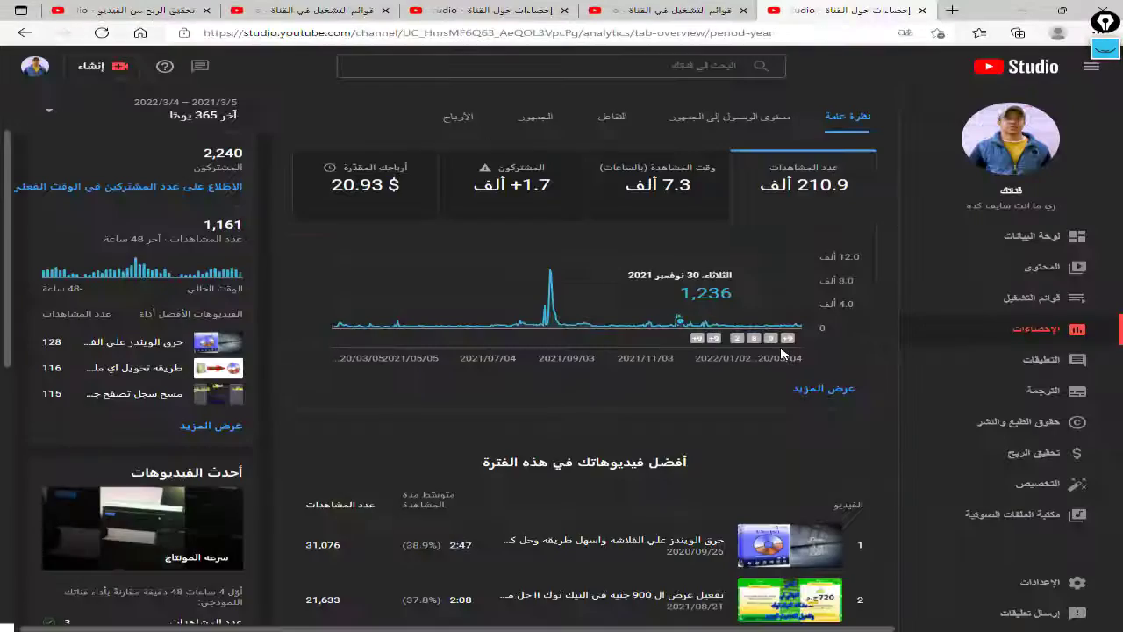
pyautogui.scroll(-3, 780, 355)
pyautogui.rightClick(831, 296)
pyautogui.click(728, 290)
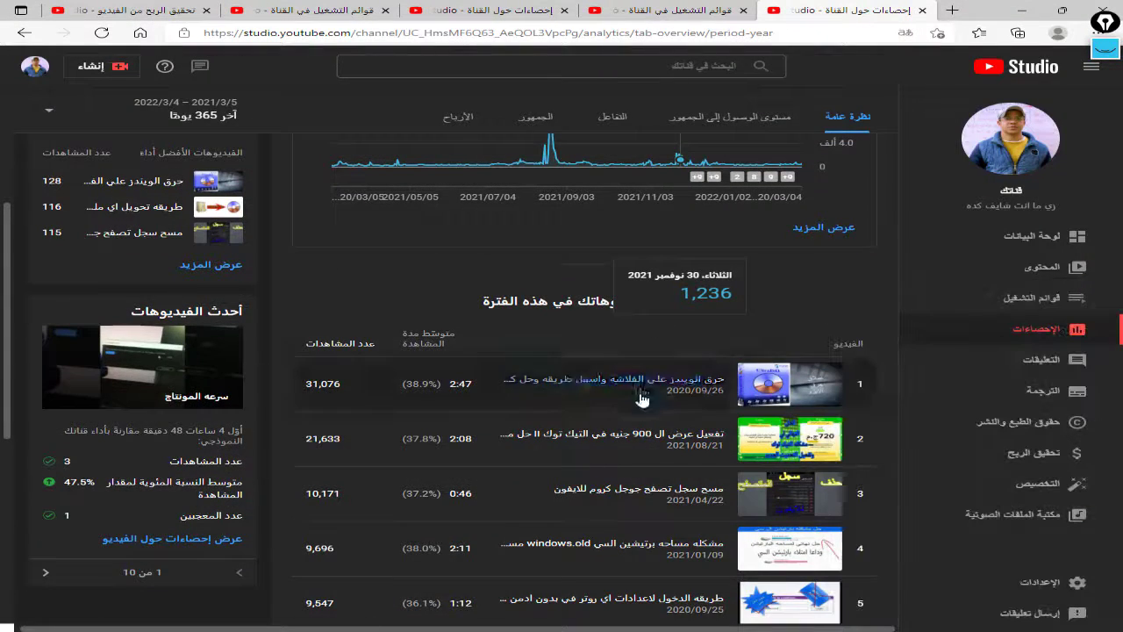
pyautogui.moveTo(593, 300); pyautogui.dragTo(531, 303)
pyautogui.click(455, 33)
pyautogui.press('Return')
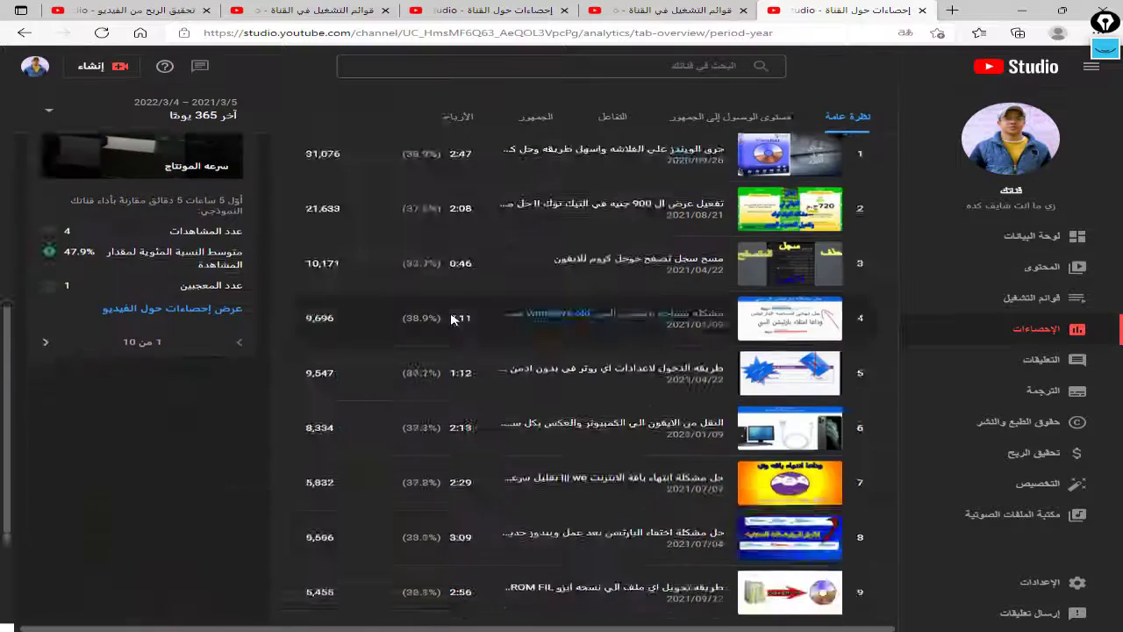
# Step: Capture the heading أفضل فيديوهاتك في هذه الفترة from the analytics page with the Snipping Tool
pyautogui.click(215, 630)
pyautogui.click(690, 575)
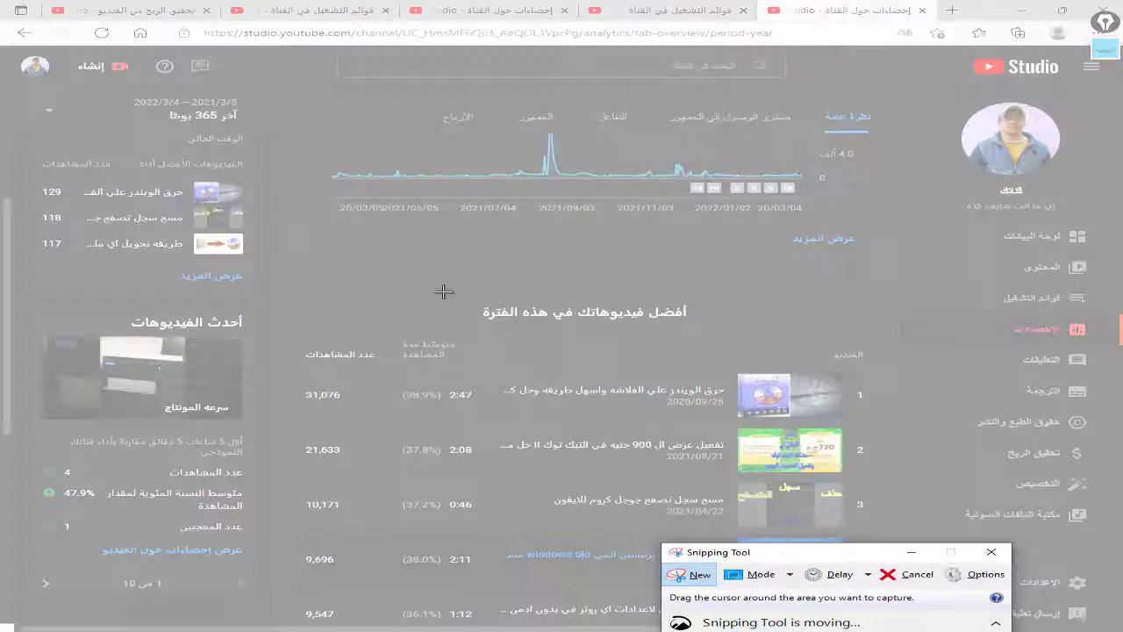
pyautogui.moveTo(719, 279); pyautogui.dragTo(407, 353)
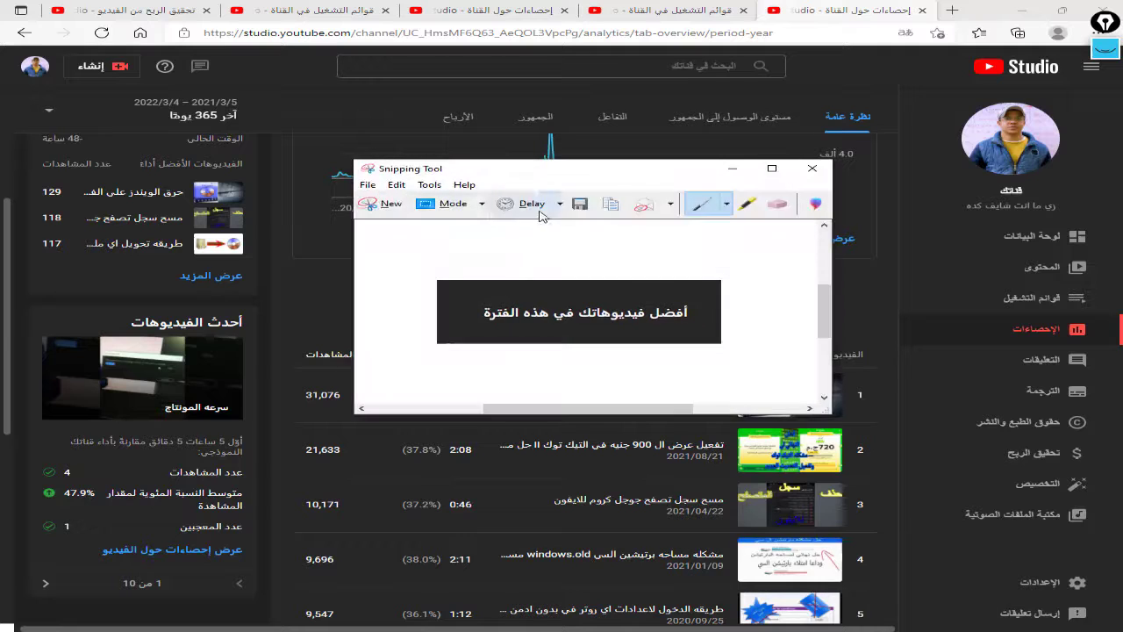
pyautogui.click(582, 203)
pyautogui.write('6745756745e6456')
pyautogui.click(425, 302)
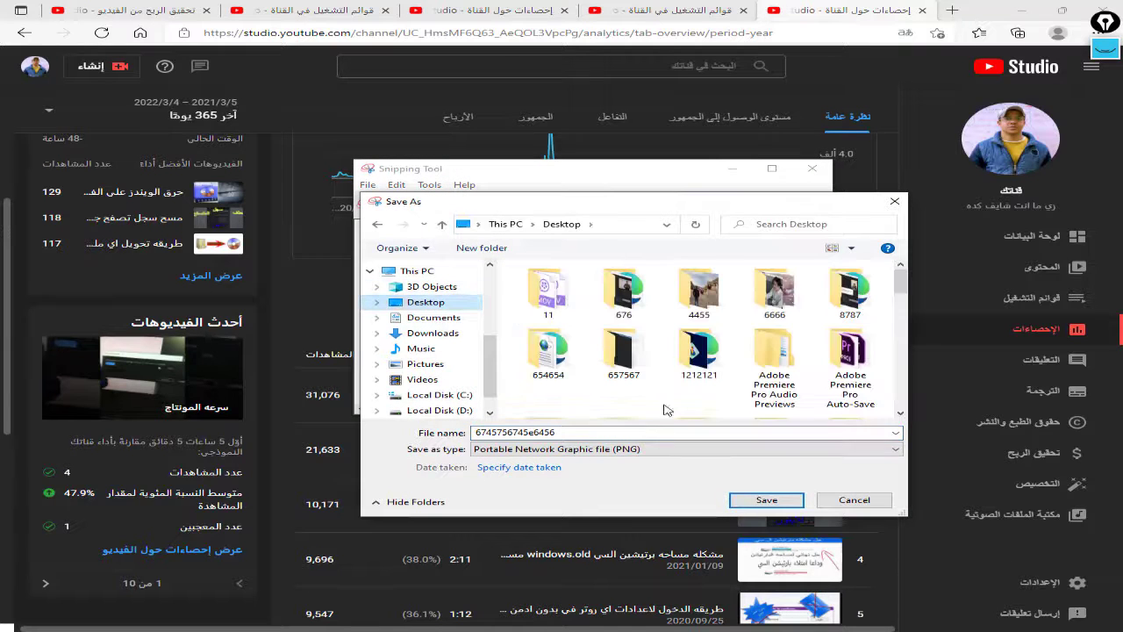
pyautogui.doubleClick(596, 432)
pyautogui.write('6666666666666666')
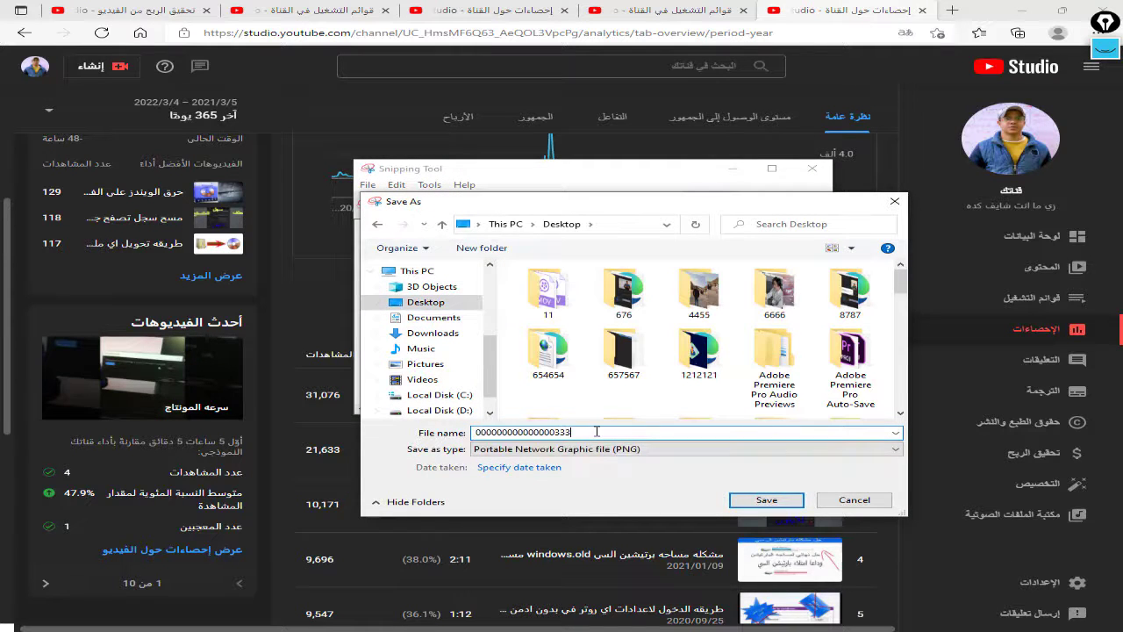
pyautogui.press('Return')
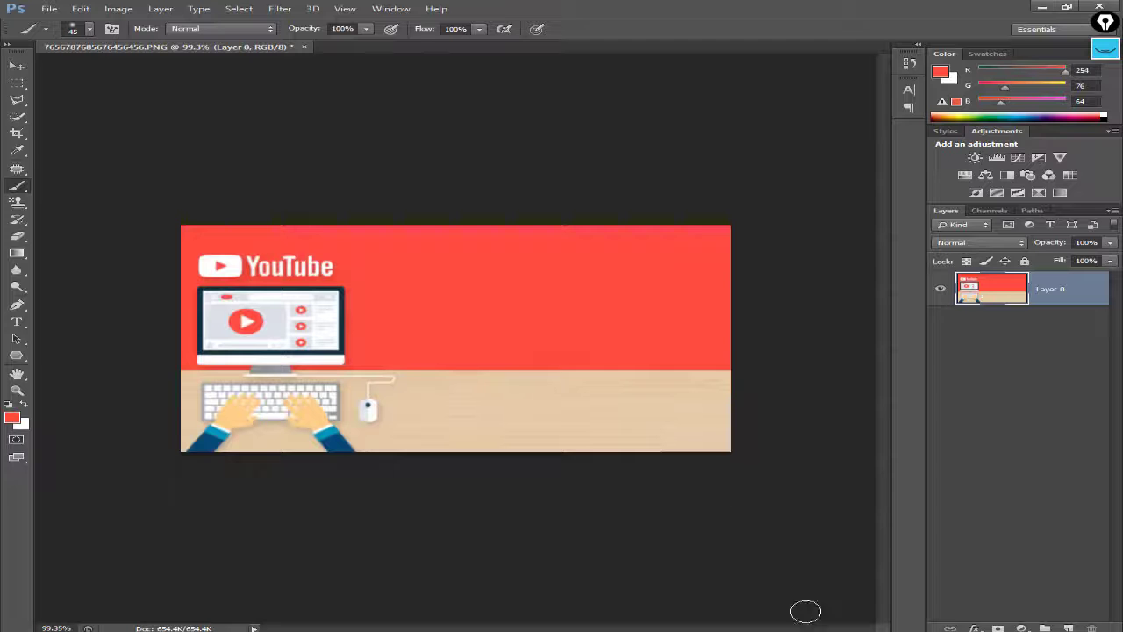
pyautogui.hotkey('ctrl', 'o')
pyautogui.scroll(-10, 556, 412)
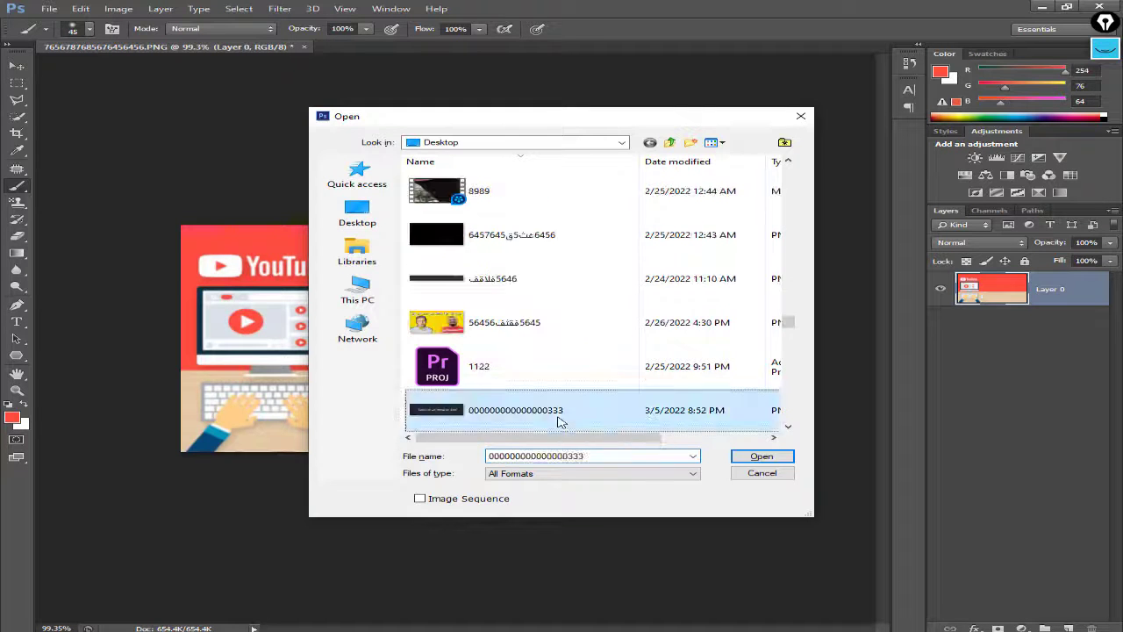
pyautogui.doubleClick(556, 408)
# Step: Crop the heading snip slightly narrower on both sides around the Arabic text
pyautogui.click(10, 66)
pyautogui.click(17, 133)
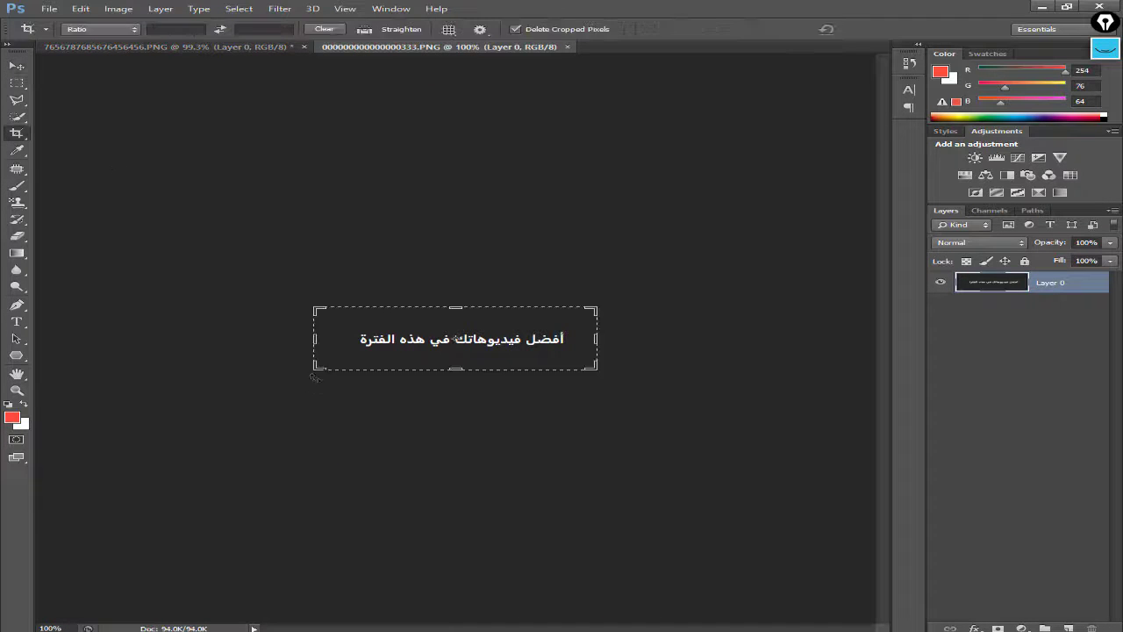
pyautogui.moveTo(587, 338); pyautogui.dragTo(579, 339)
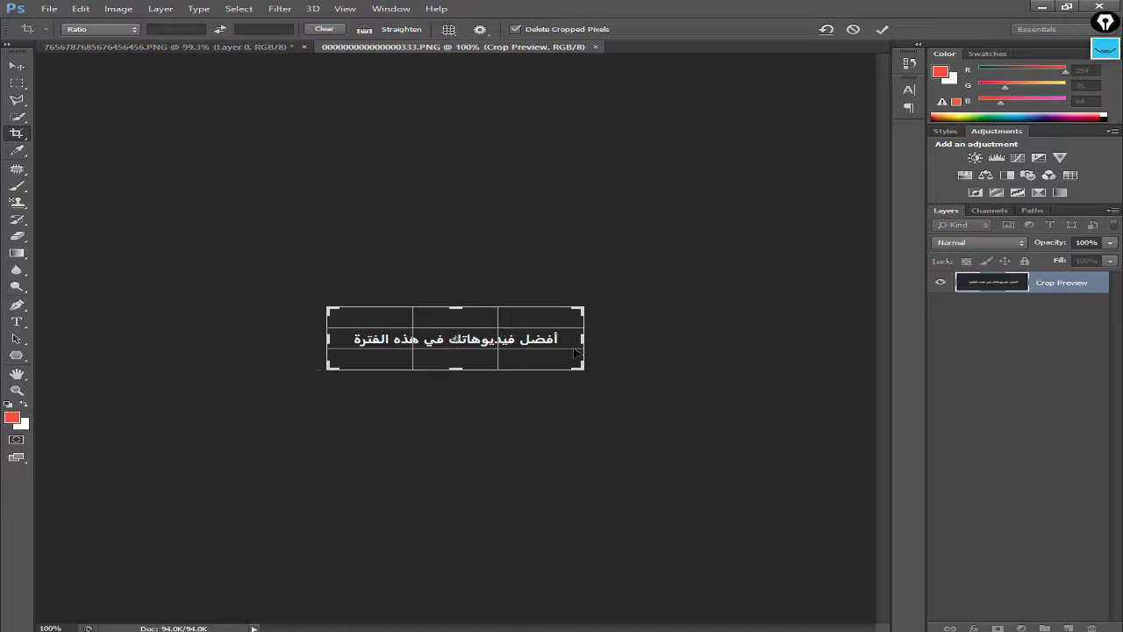
pyautogui.moveTo(460, 312); pyautogui.dragTo(456, 309)
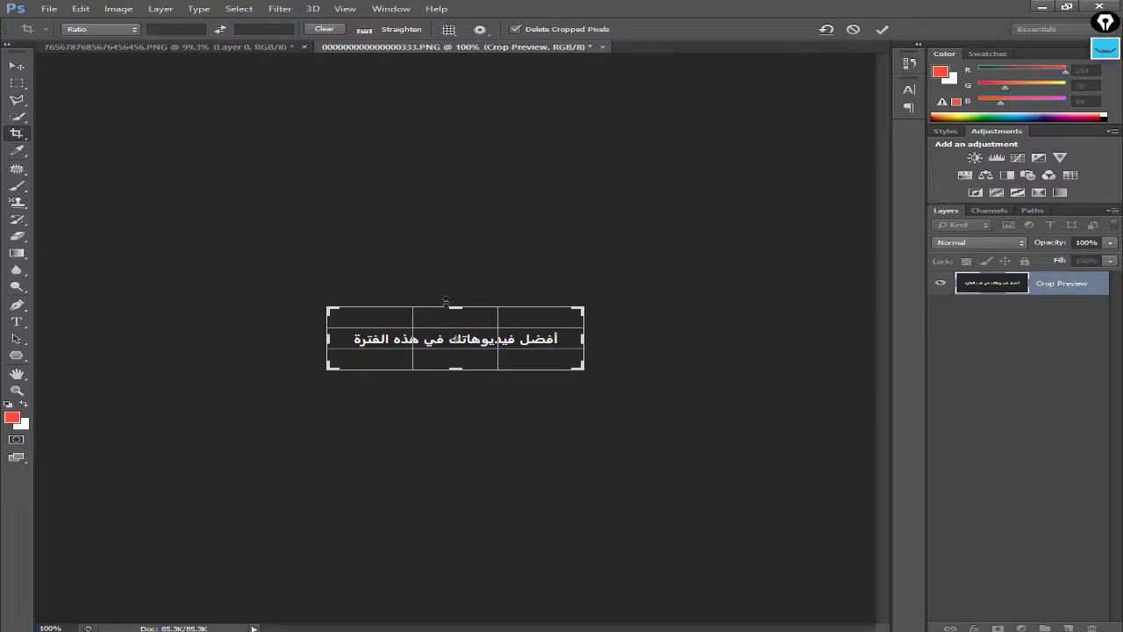
pyautogui.press('Return')
# Step: Move the cropped heading into the YouTube banner document and scale it up beside the monitor illustration
pyautogui.press('v')
pyautogui.moveTo(433, 351); pyautogui.dragTo(519, 354)
pyautogui.hotkey('ctrl', 't')
pyautogui.moveTo(658, 369); pyautogui.dragTo(718, 383)
pyautogui.moveTo(603, 336); pyautogui.dragTo(597, 343)
pyautogui.press('Return')
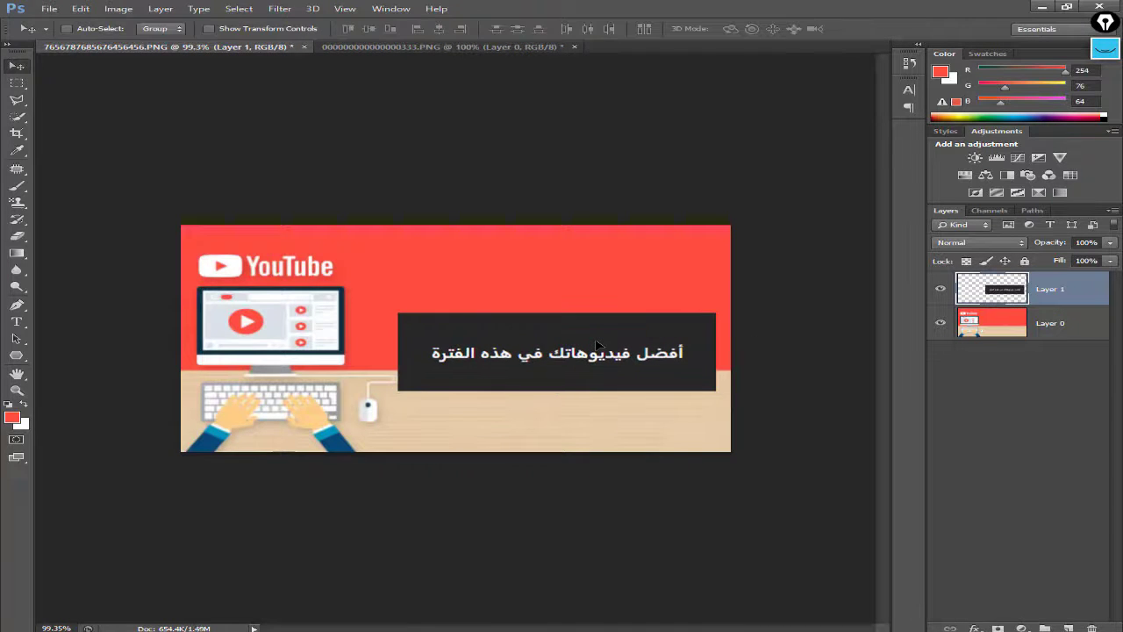
# Step: Add an 8 px yellow outside Stroke to the dark heading box
pyautogui.click(973, 628)
pyautogui.click(1004, 506)
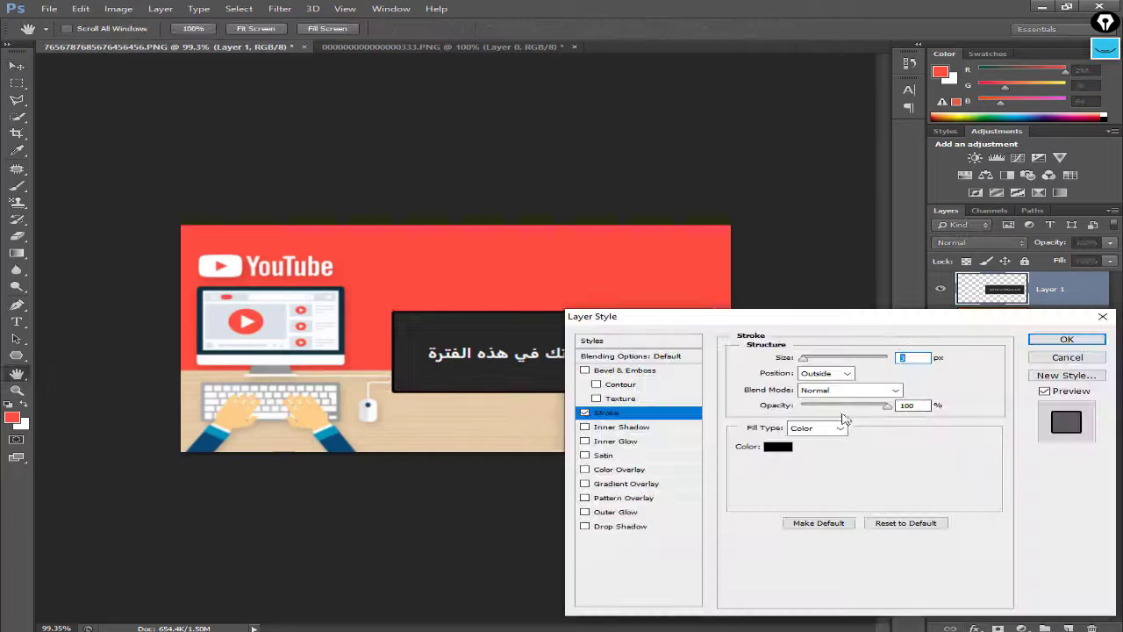
pyautogui.click(776, 446)
pyautogui.click(532, 517)
pyautogui.click(508, 381)
pyautogui.click(689, 374)
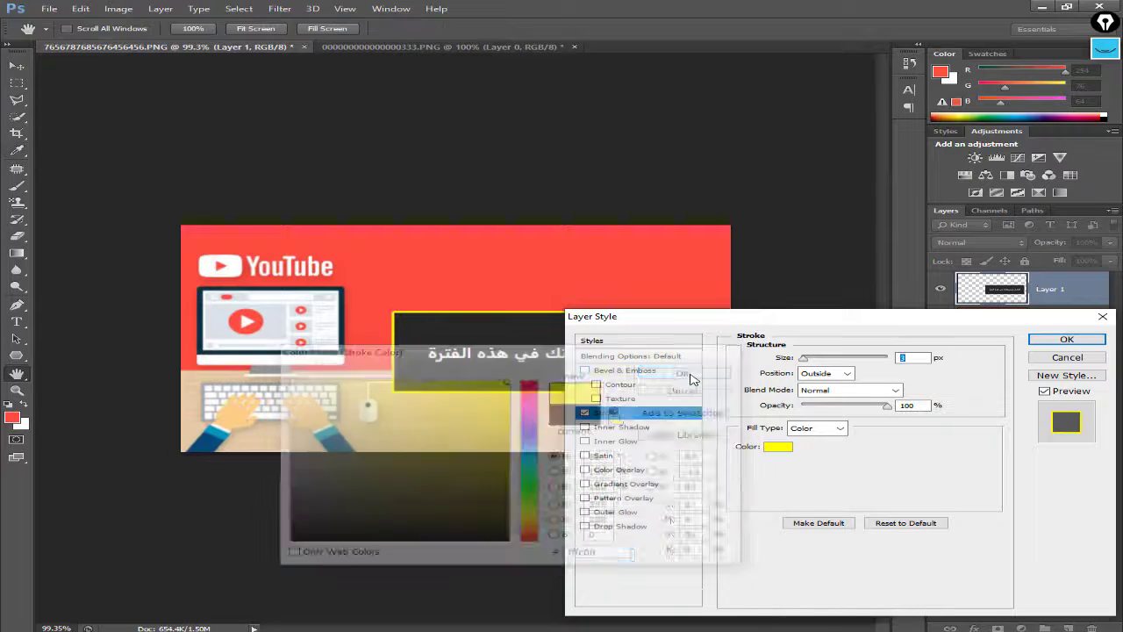
pyautogui.write('8')
pyautogui.press('Return')
# Step: Add the title text استغل فديو هاتك in colour 282828 above the heading box
pyautogui.click(670, 267)
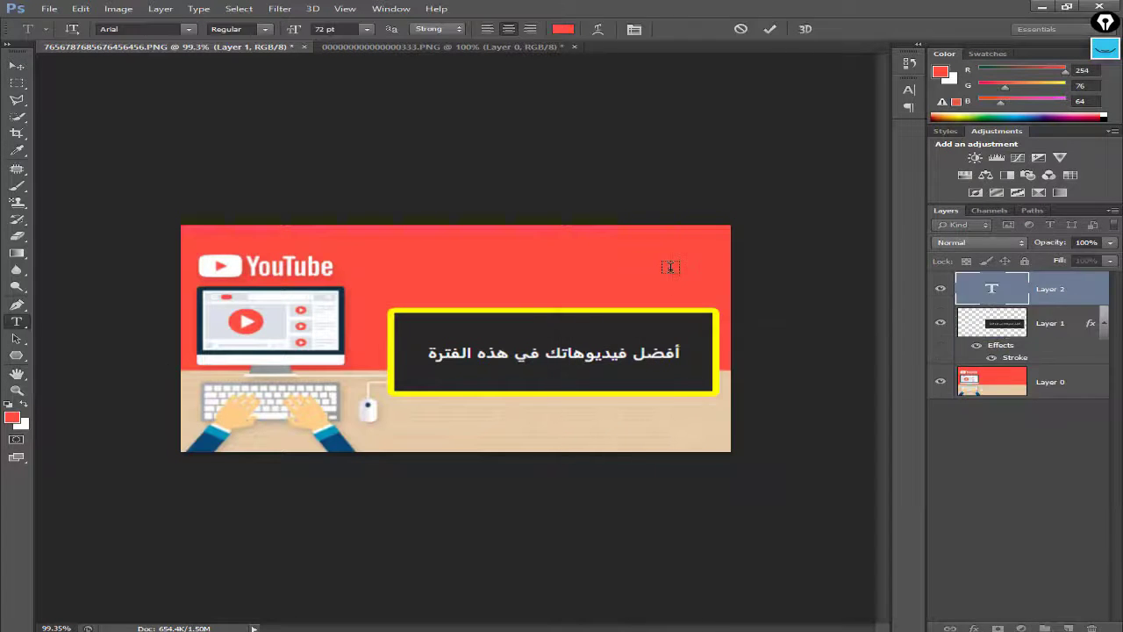
pyautogui.click(12, 416)
pyautogui.write('282828')
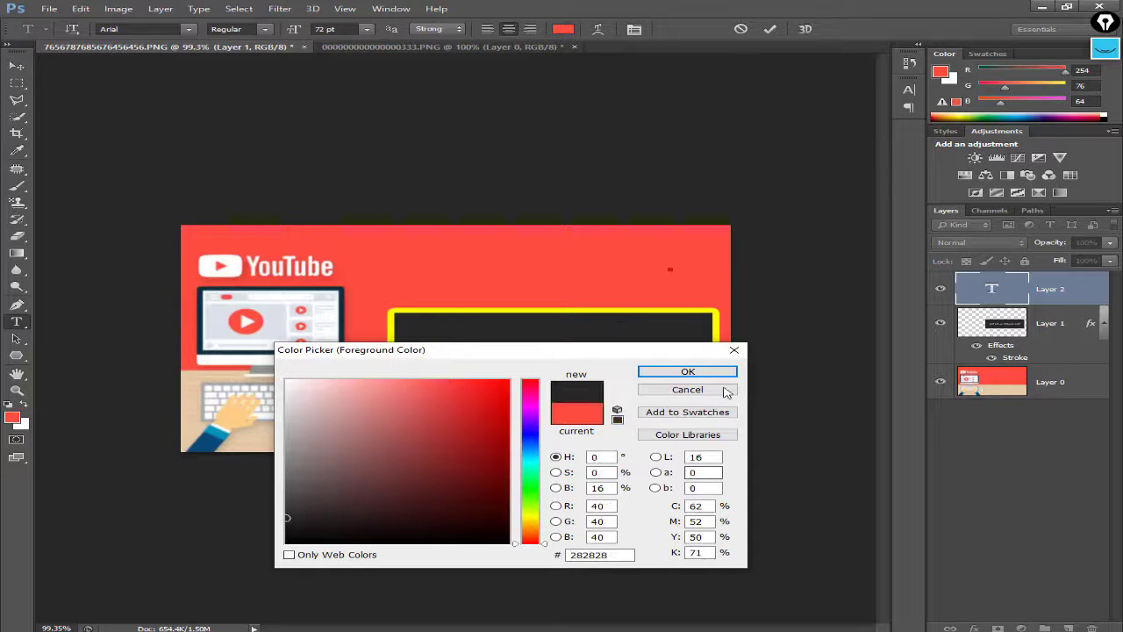
pyautogui.click(693, 372)
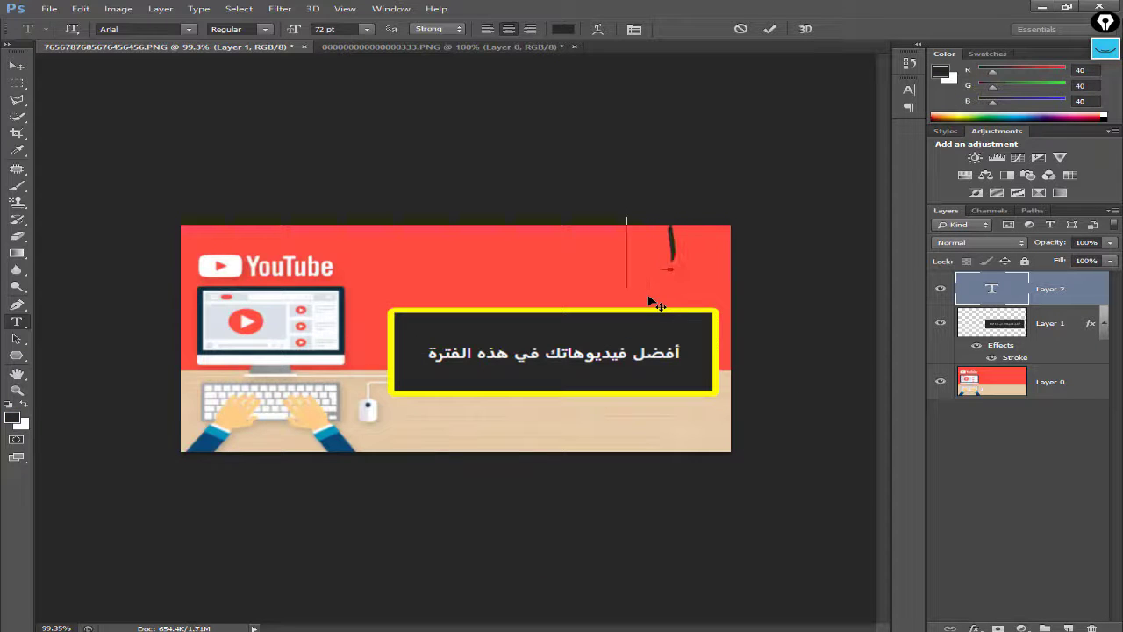
pyautogui.write('استغل فديو')
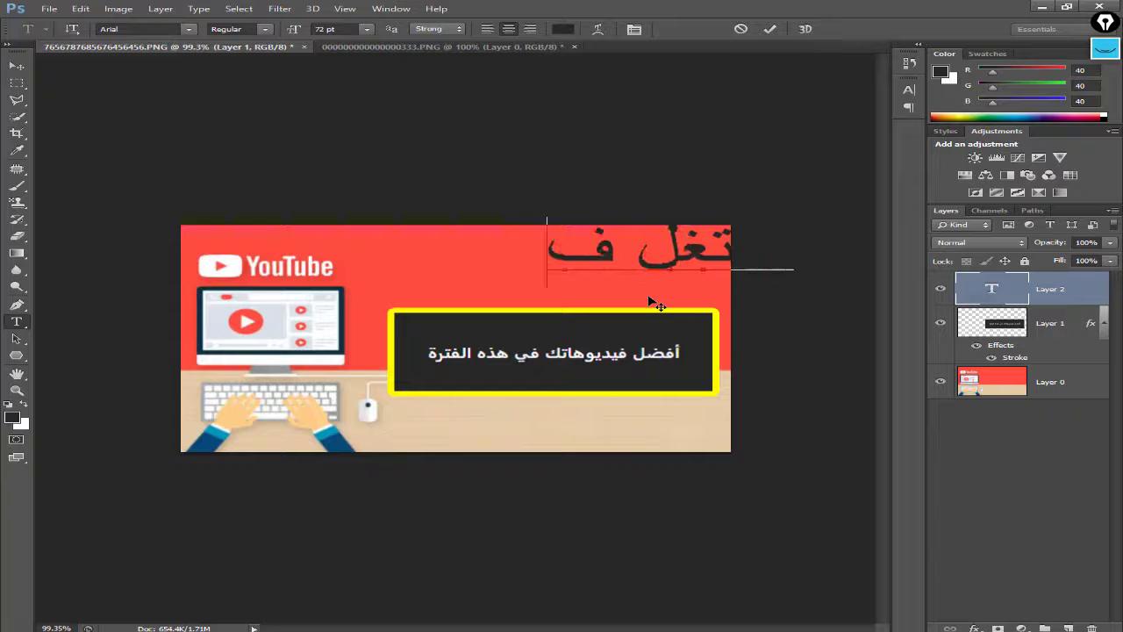
pyautogui.write(' هاتك')
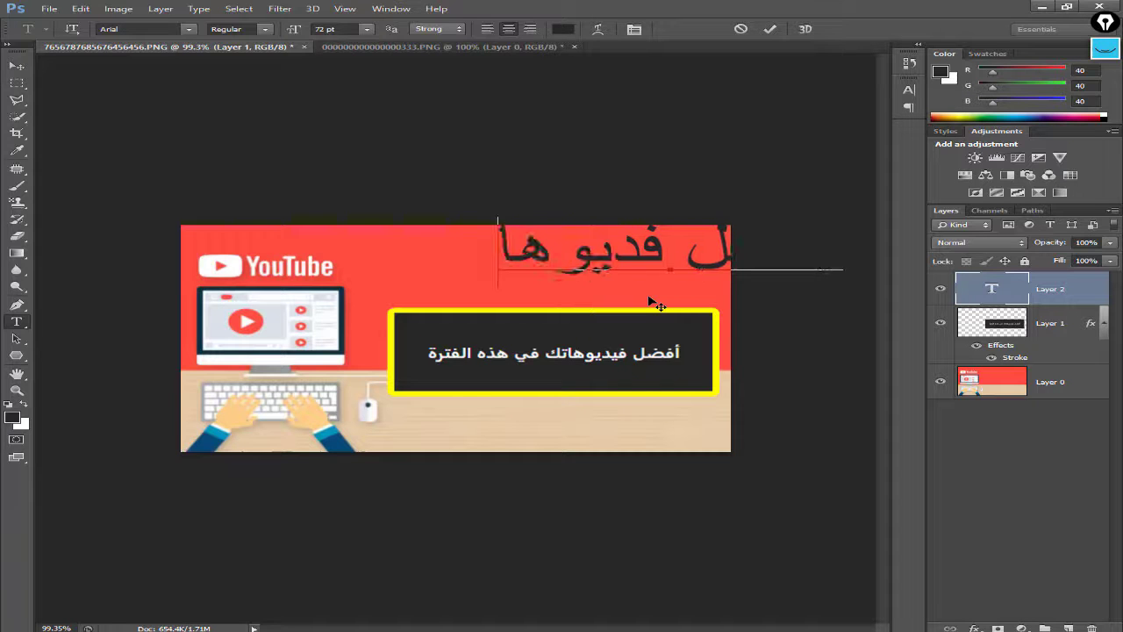
pyautogui.click(15, 68)
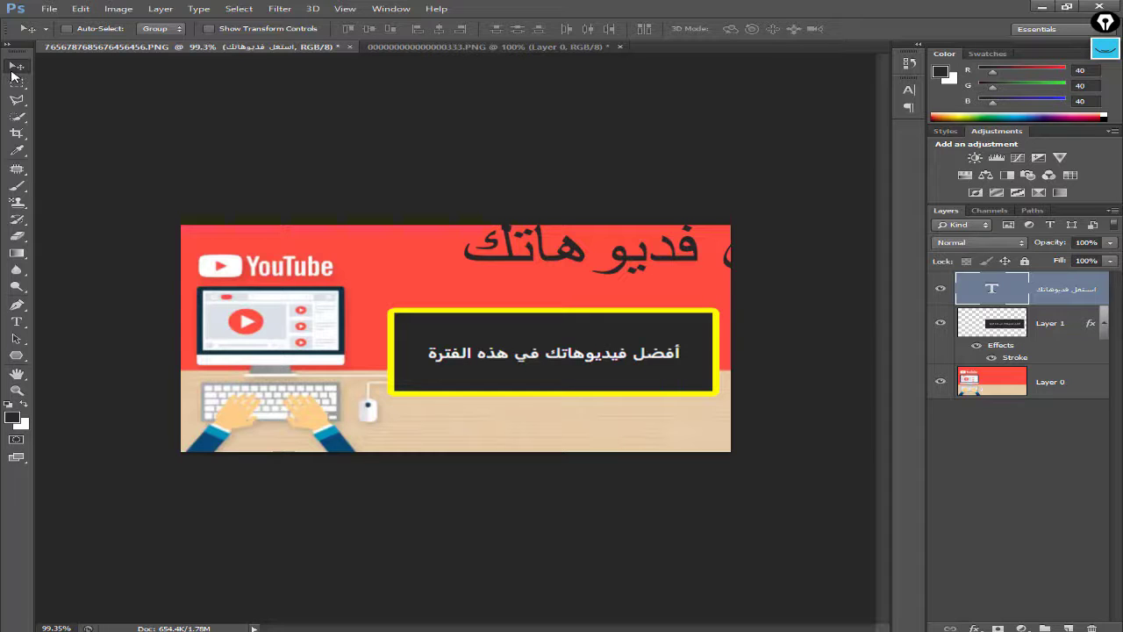
# Step: Transform the title text so it fits inside the banner's upper edge above the heading box
pyautogui.hotkey('ctrl', 't')
pyautogui.moveTo(580, 249); pyautogui.dragTo(428, 266)
pyautogui.moveTo(308, 283); pyautogui.dragTo(329, 284)
pyautogui.moveTo(508, 308); pyautogui.dragTo(575, 253)
pyautogui.press('Return')
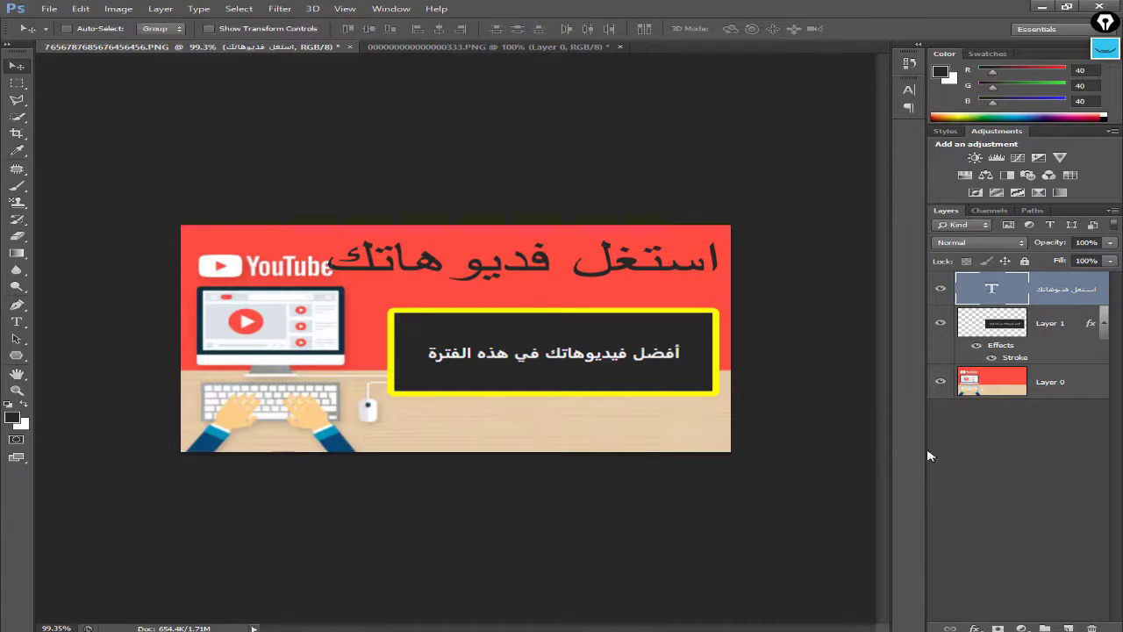
# Step: Apply a thick blue outside Stroke to the title text
pyautogui.click(973, 628)
pyautogui.click(1003, 505)
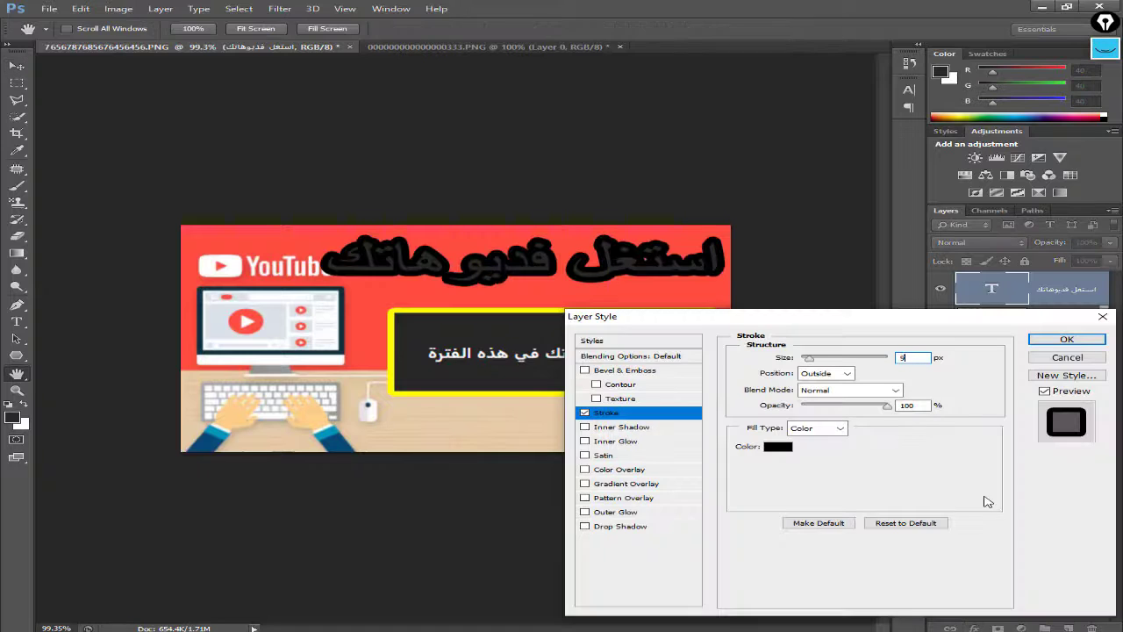
pyautogui.click(785, 447)
pyautogui.click(531, 439)
pyautogui.click(513, 379)
pyautogui.click(682, 371)
pyautogui.press('Return')
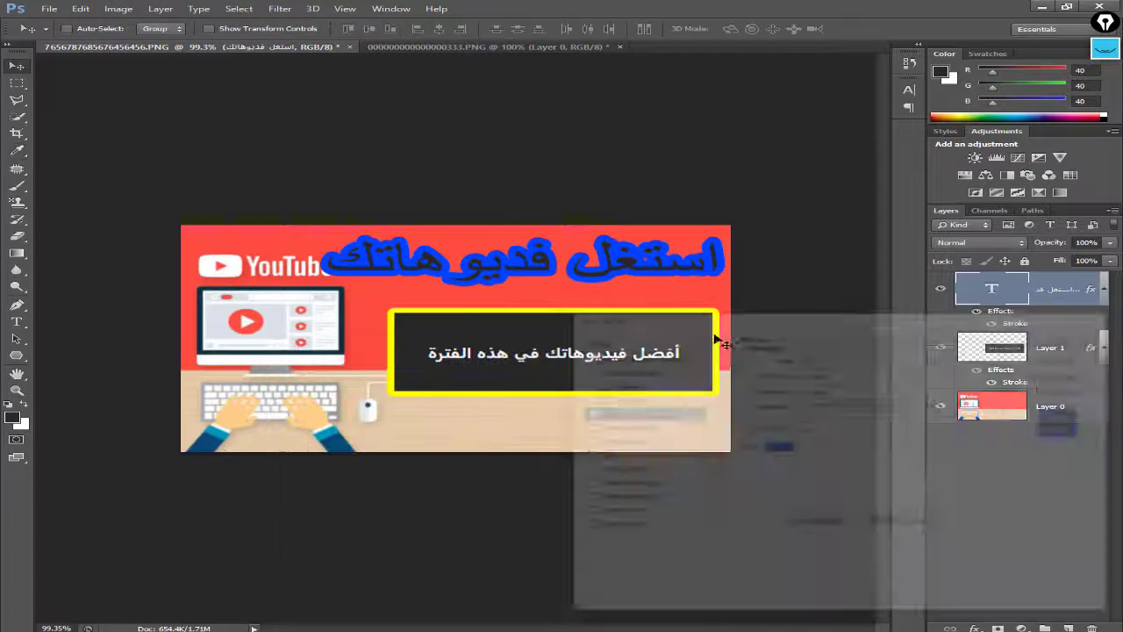
# Step: Widen the title text slightly and stretch the heading box toward the monitor while reducing its height
pyautogui.hotkey('ctrl', 't')
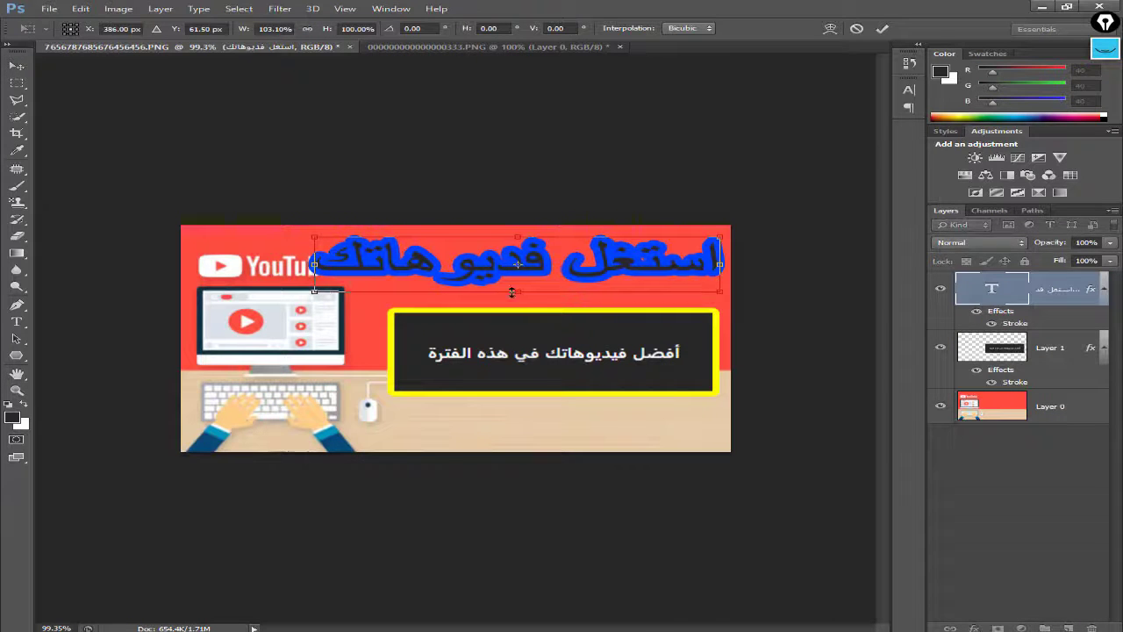
pyautogui.press('Return')
pyautogui.keyDown('ctrl'); pyautogui.click(544, 351); pyautogui.keyUp('ctrl')
pyautogui.hotkey('ctrl', 't')
pyautogui.moveTo(392, 352); pyautogui.dragTo(339, 360)
pyautogui.moveTo(535, 312); pyautogui.dragTo(536, 321)
pyautogui.press('Return')
# Step: Nudge the heading box a few pixels right and slightly up between the monitor and the banner's edge
pyautogui.press('Right')
pyautogui.press('Right')
pyautogui.press('Right')
pyautogui.press('Right')
pyautogui.press('Right')
pyautogui.press('Right')
pyautogui.press('Right')
pyautogui.press('Right')
pyautogui.press('Right')
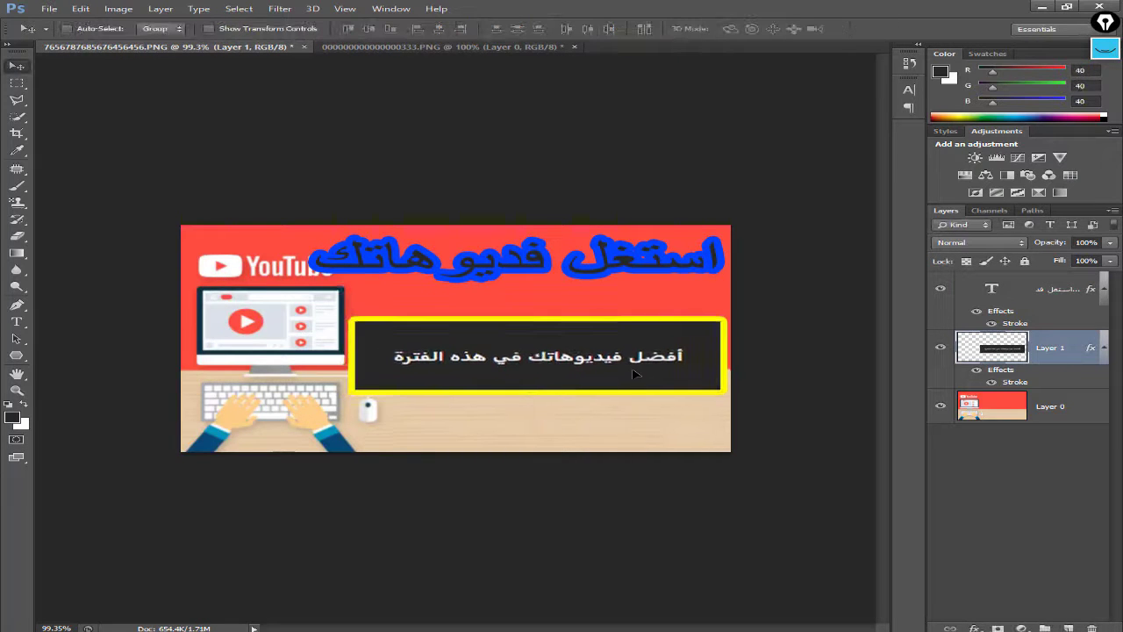
pyautogui.press('Up')
pyautogui.press('Up')
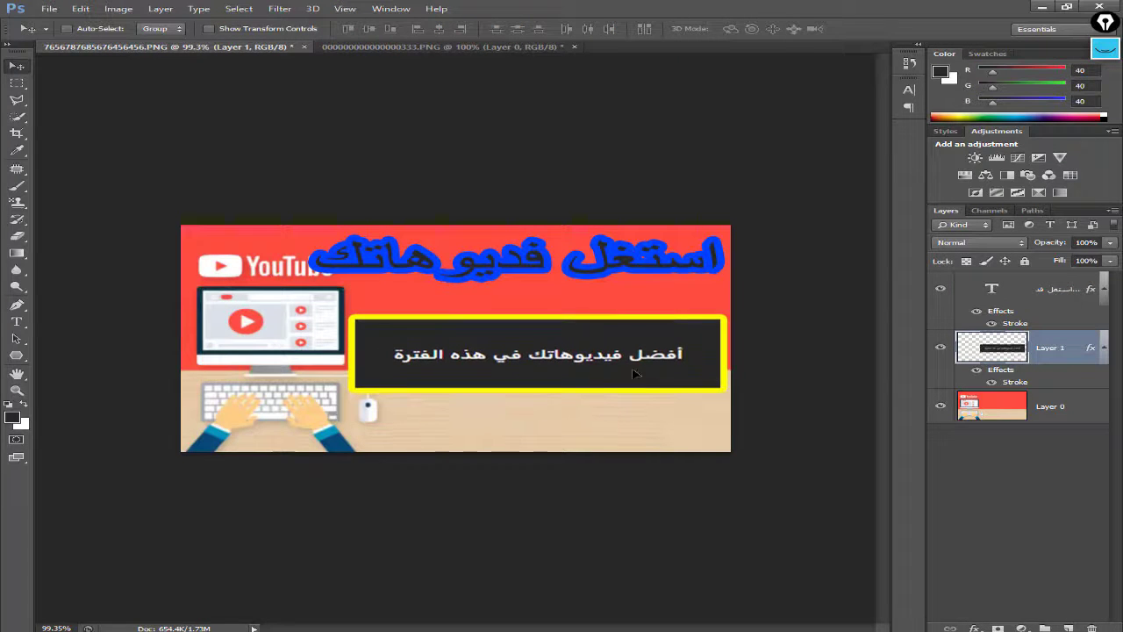
# Step: Merge the title, heading box and banner layers into a single layer
pyautogui.keyDown('shift'); pyautogui.click(1018, 397); pyautogui.keyUp('shift')
pyautogui.keyDown('ctrl'); pyautogui.click(1009, 289); pyautogui.keyUp('ctrl')
pyautogui.hotkey('ctrl', 'e')
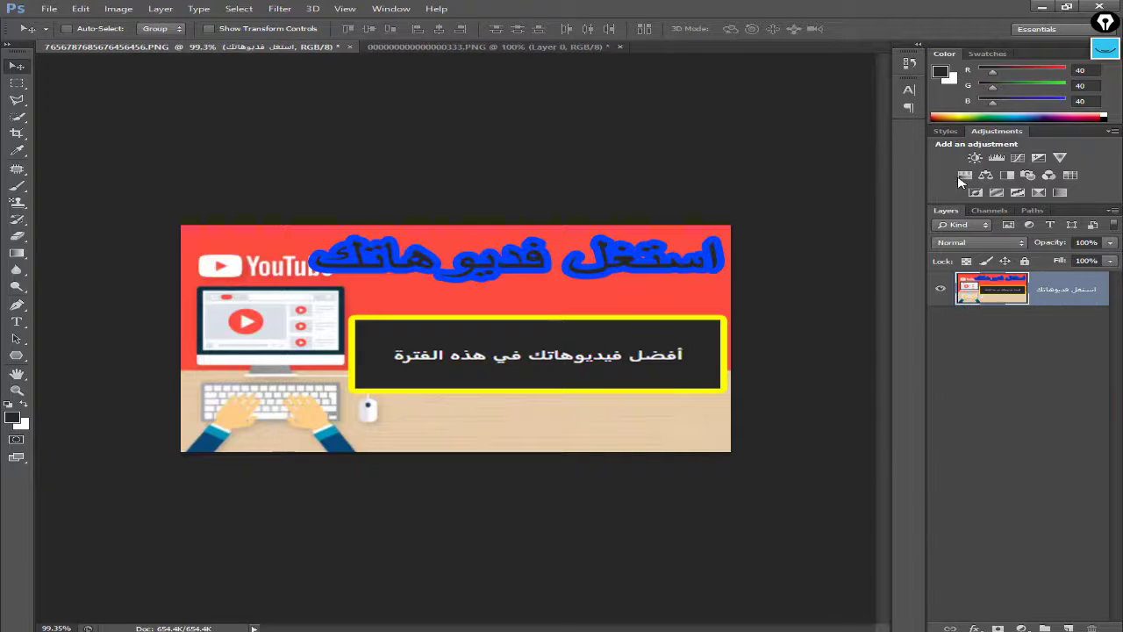
# Step: Add a Hue/Saturation adjustment with Saturation +58 and Lightness -12 to the merged banner
pyautogui.click(962, 175)
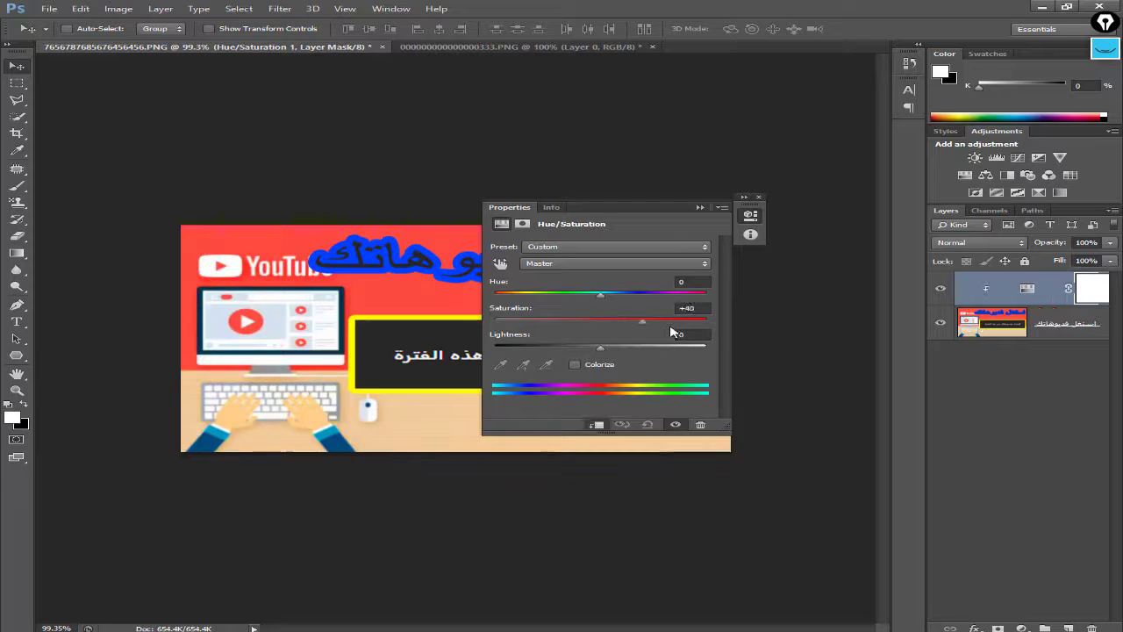
pyautogui.moveTo(600, 348); pyautogui.dragTo(587, 350)
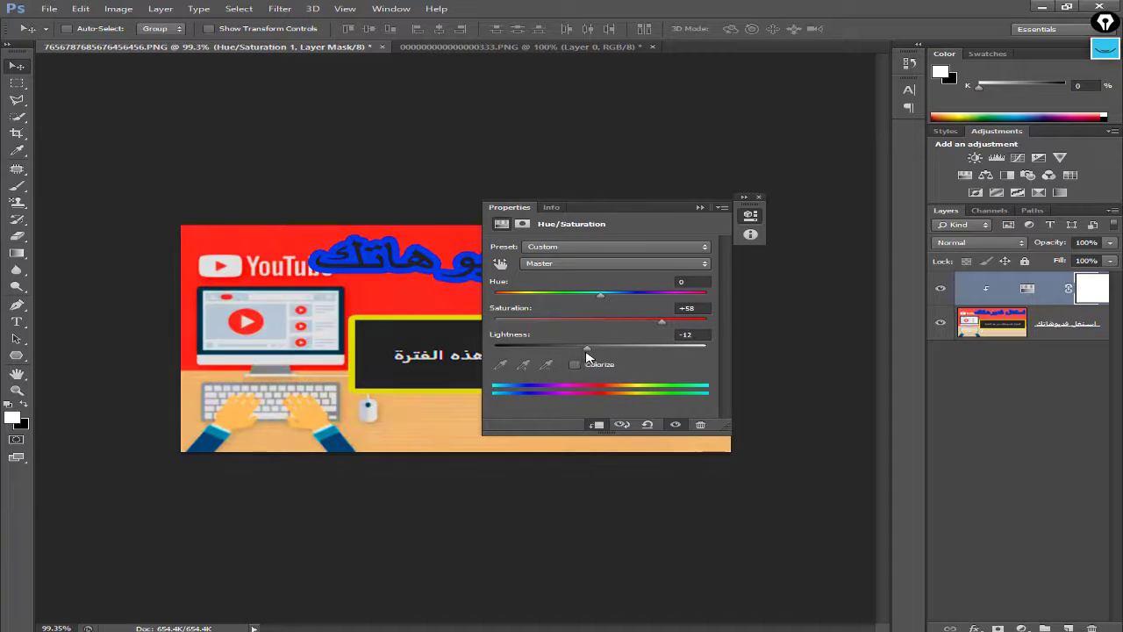
pyautogui.click(750, 215)
# Step: Merge the Hue/Saturation adjustment into the banner layer and clear the selection
pyautogui.keyDown('ctrl'); pyautogui.click(992, 323); pyautogui.keyUp('ctrl')
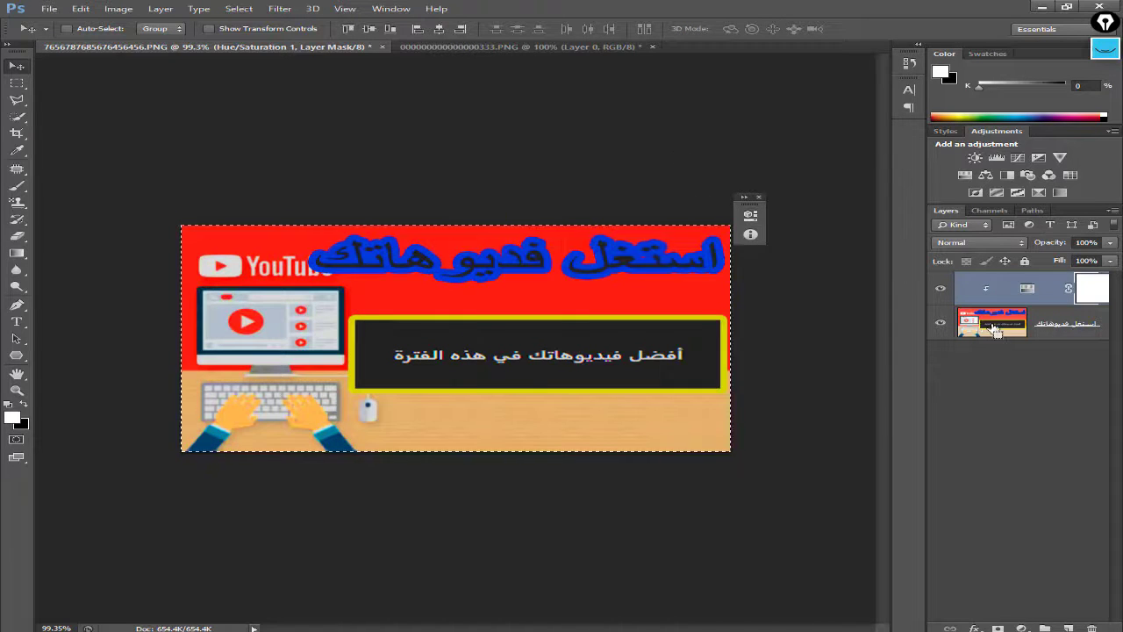
pyautogui.keyDown('ctrl'); pyautogui.click(1035, 329); pyautogui.keyUp('ctrl')
pyautogui.hotkey('ctrl', 'e')
pyautogui.press('m')
pyautogui.rightClick(353, 290)
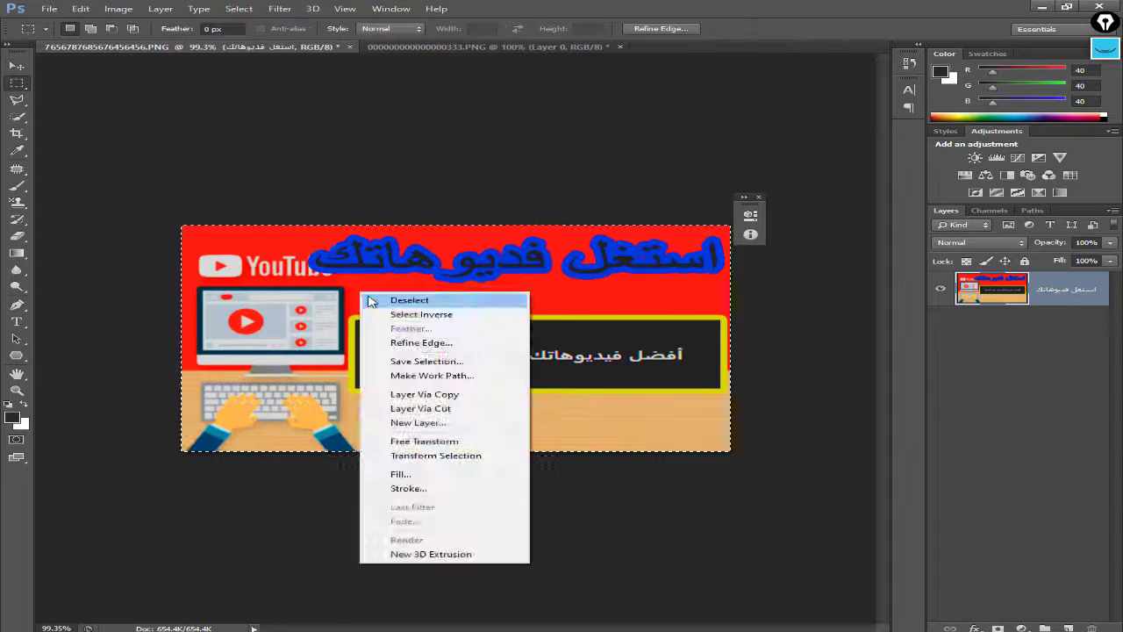
pyautogui.click(386, 300)
# Step: Create a new 1280 × 720 pixel document with a white background
pyautogui.hotkey('ctrl', 'n')
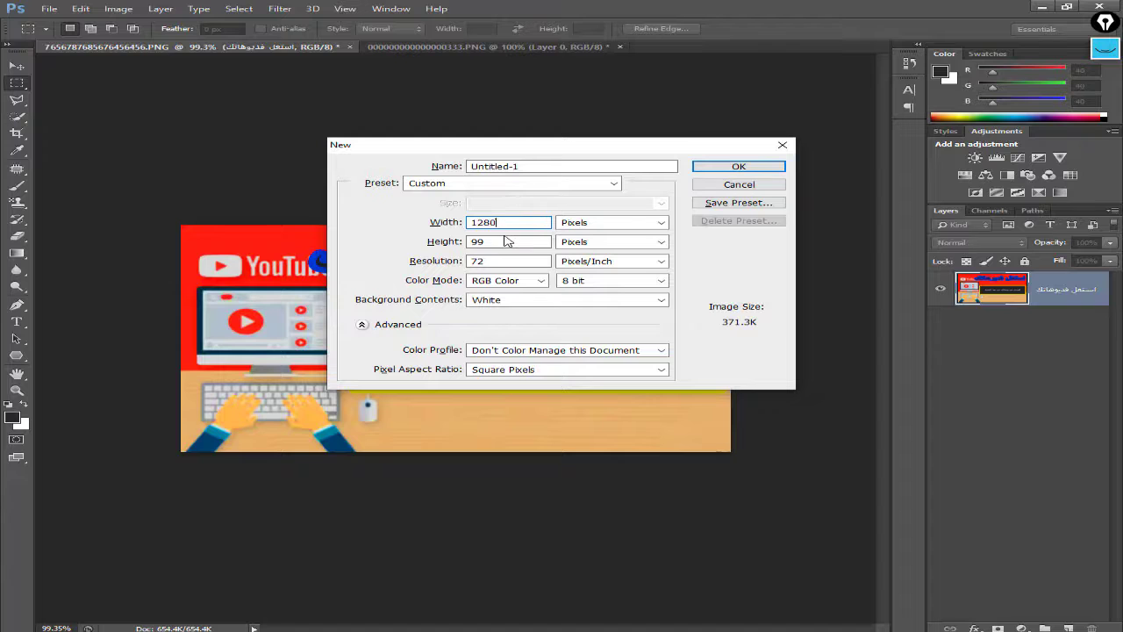
pyautogui.write('720')
pyautogui.press('Return')
# Step: Bring the merged banner into the new document and scale it to fill the whole canvas
pyautogui.click(459, 48)
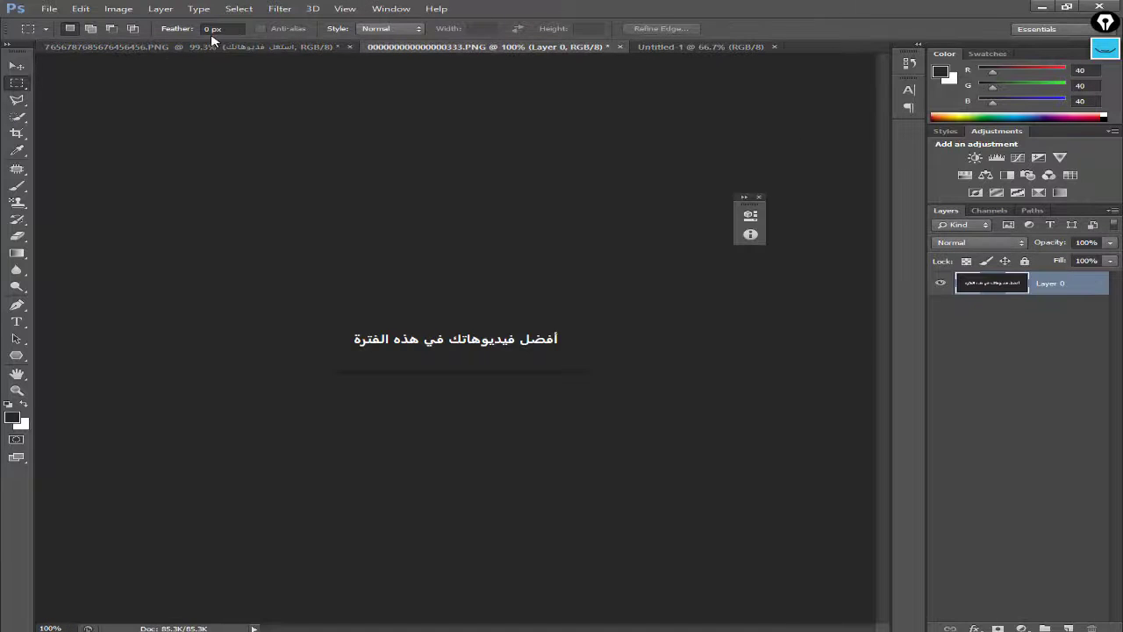
pyautogui.click(216, 47)
pyautogui.click(17, 65)
pyautogui.moveTo(473, 298); pyautogui.dragTo(316, 180)
pyautogui.hotkey('ctrl', 't')
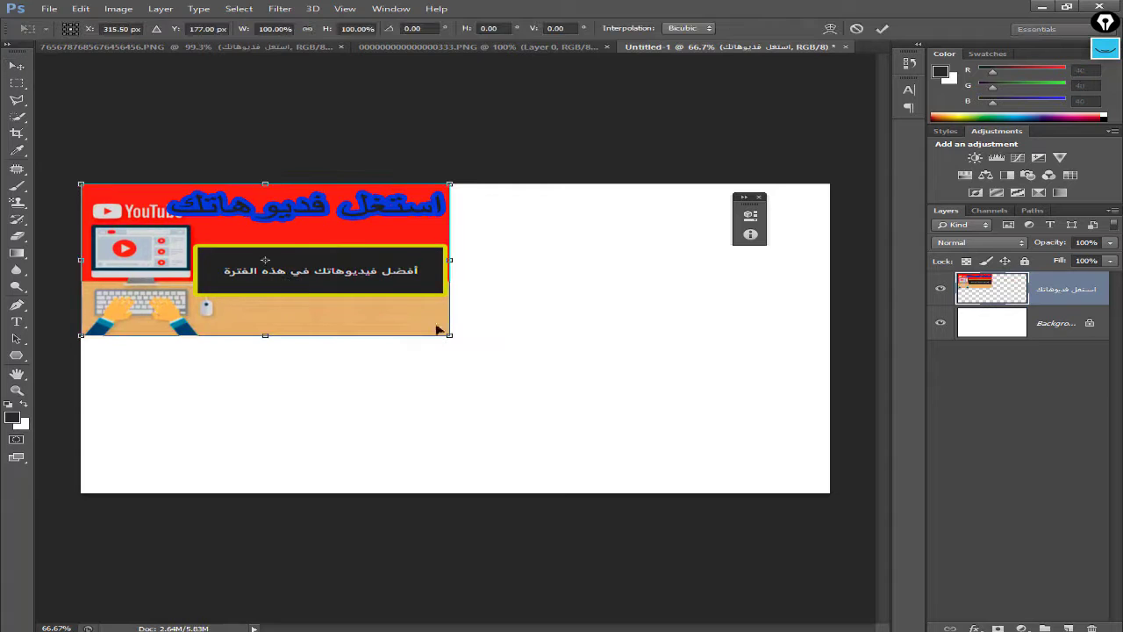
pyautogui.moveTo(450, 328); pyautogui.dragTo(852, 465)
pyautogui.press('Return')
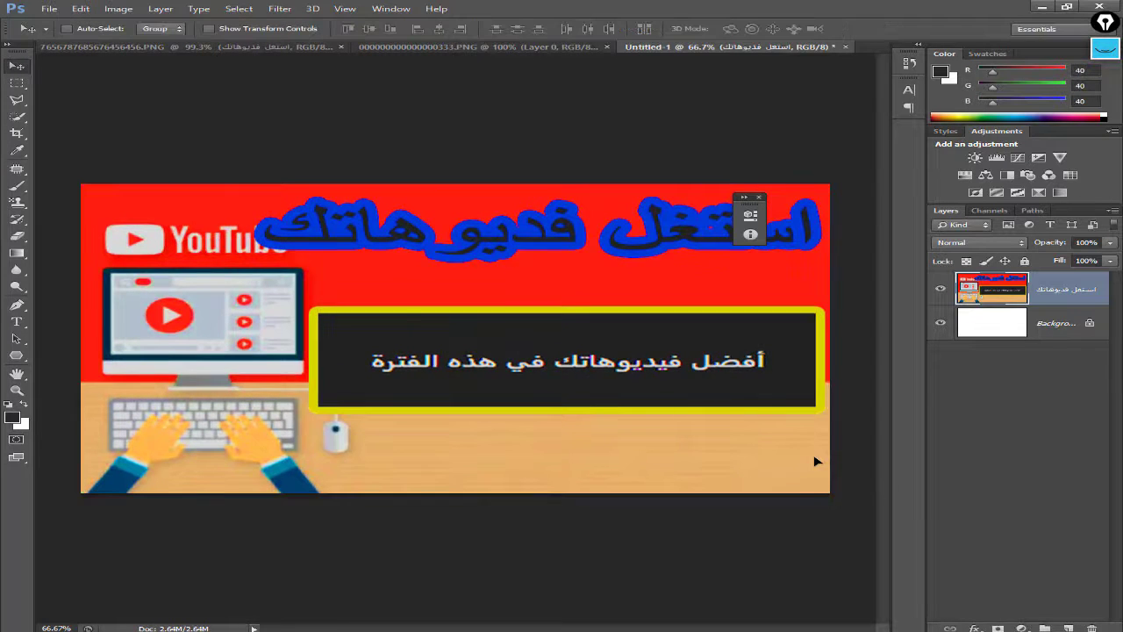
pyautogui.hotkey('ctrl', 'o')
pyautogui.scroll(-15, 492, 241)
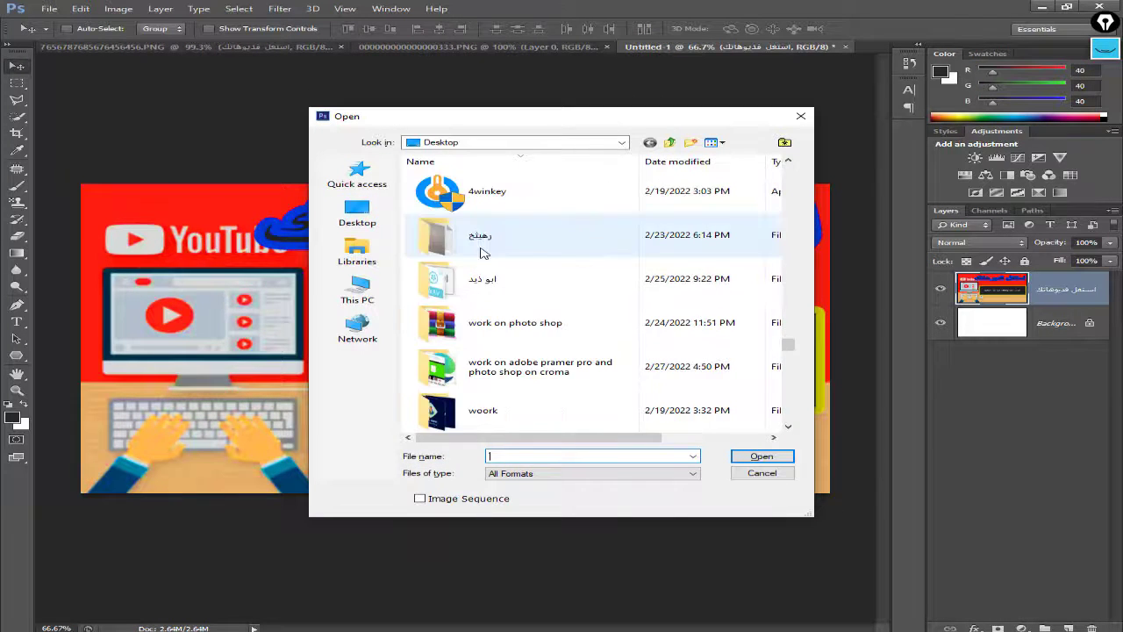
pyautogui.doubleClick(491, 322)
pyautogui.doubleClick(434, 202)
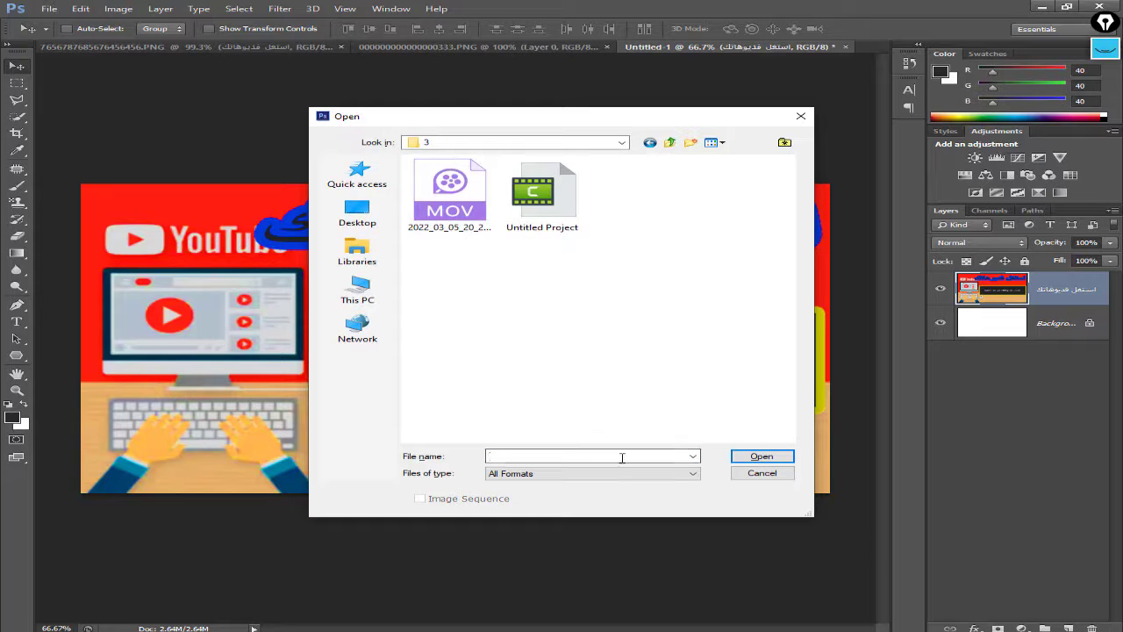
pyautogui.write('45674576456')
pyautogui.click(572, 473)
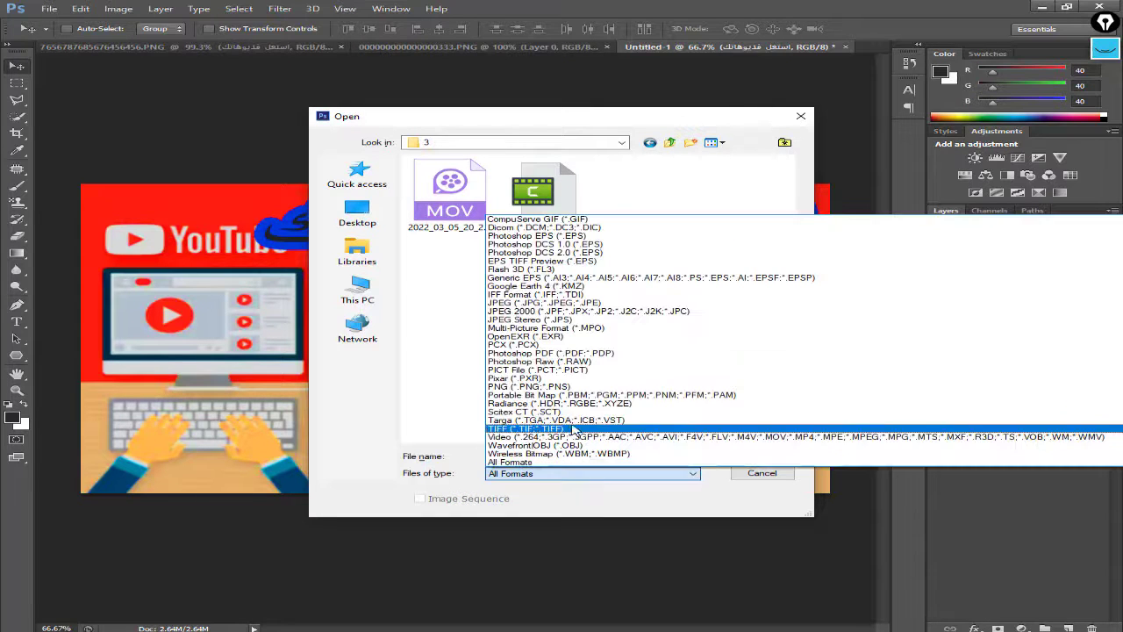
pyautogui.click(565, 390)
pyautogui.click(754, 457)
pyautogui.click(676, 331)
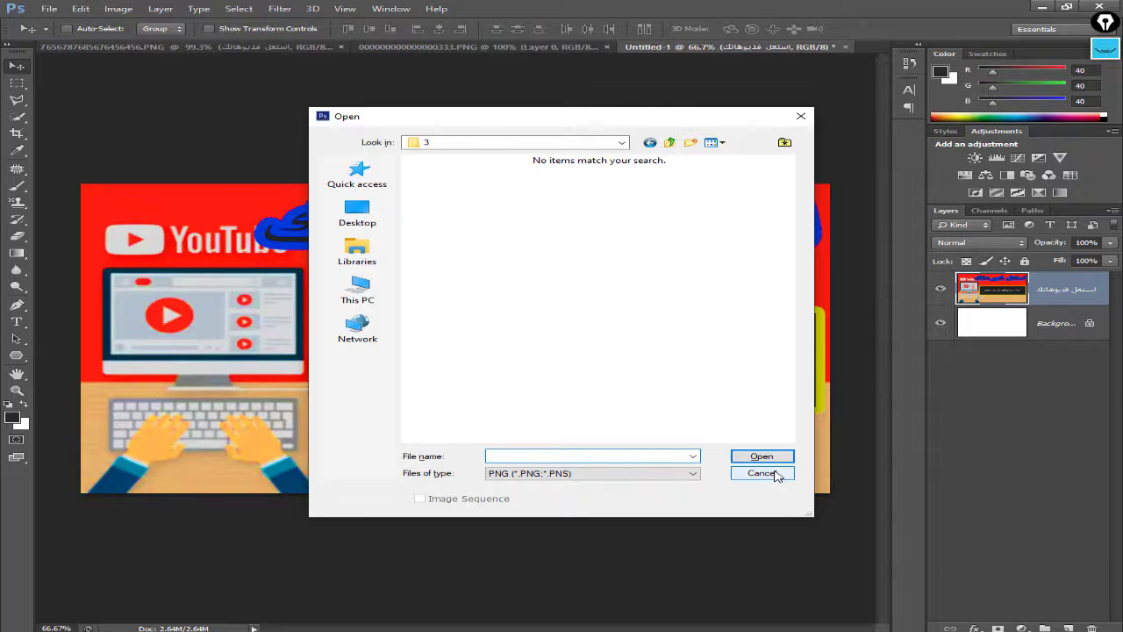
pyautogui.click(799, 117)
pyautogui.hotkey('ctrl', 'o')
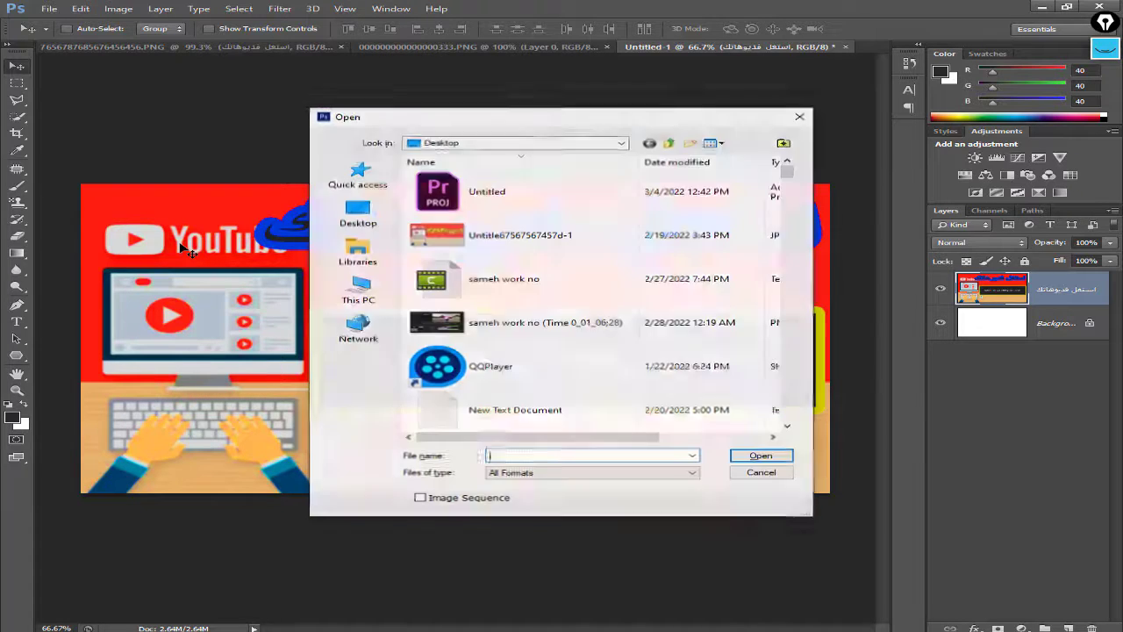
pyautogui.scroll(-5, 565, 345)
pyautogui.scroll(-6, 557, 349)
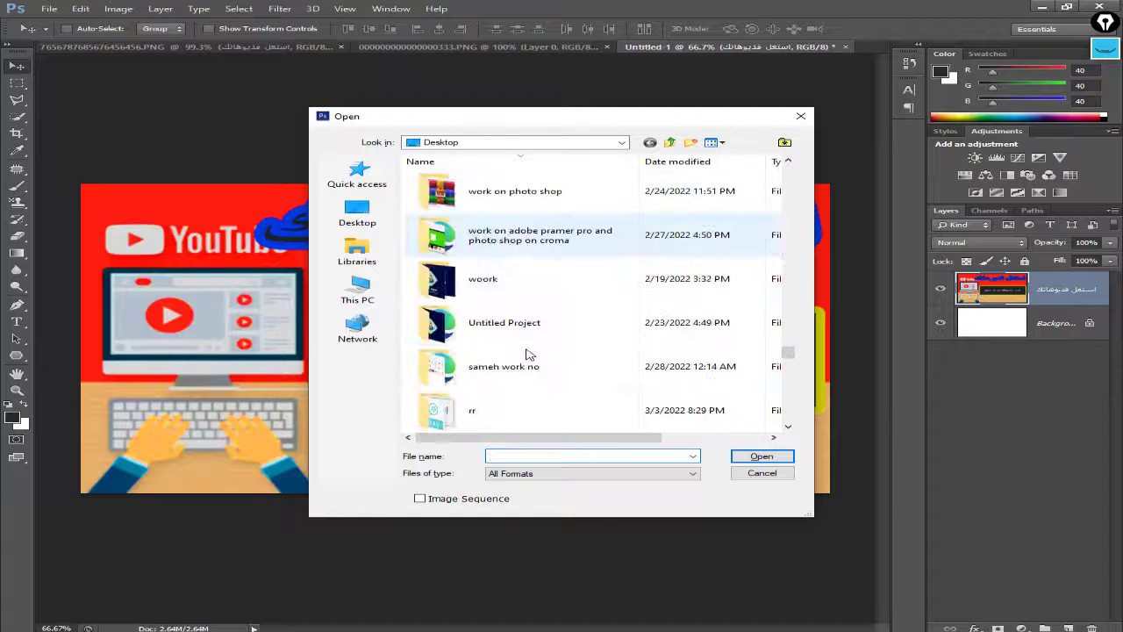
pyautogui.scroll(-3, 492, 298)
pyautogui.scroll(2, 475, 322)
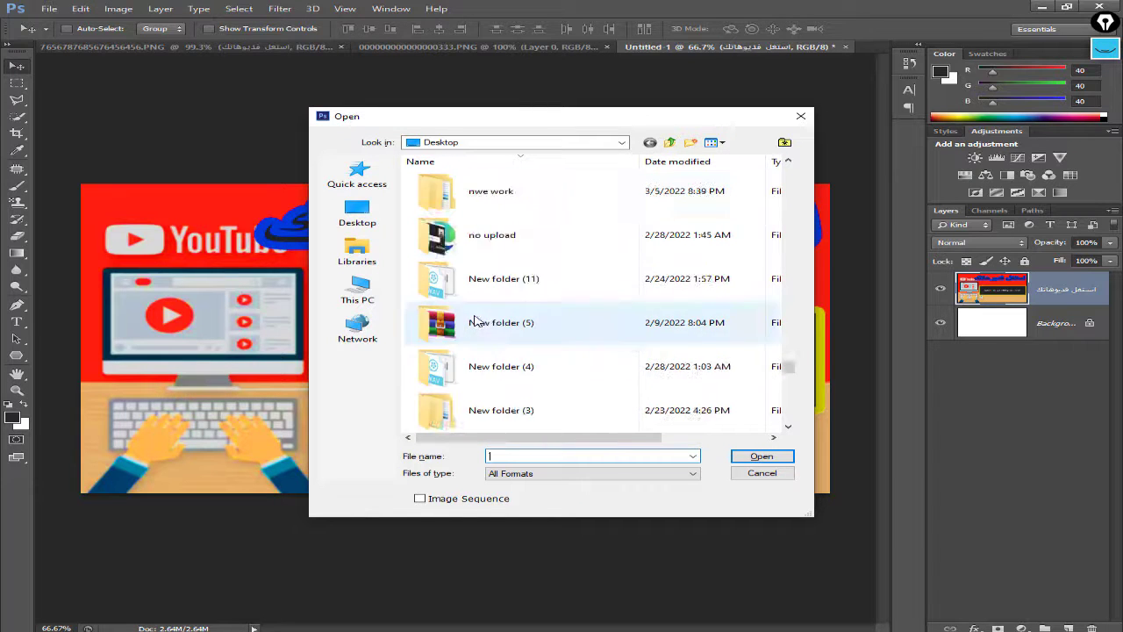
pyautogui.doubleClick(476, 319)
pyautogui.doubleClick(463, 202)
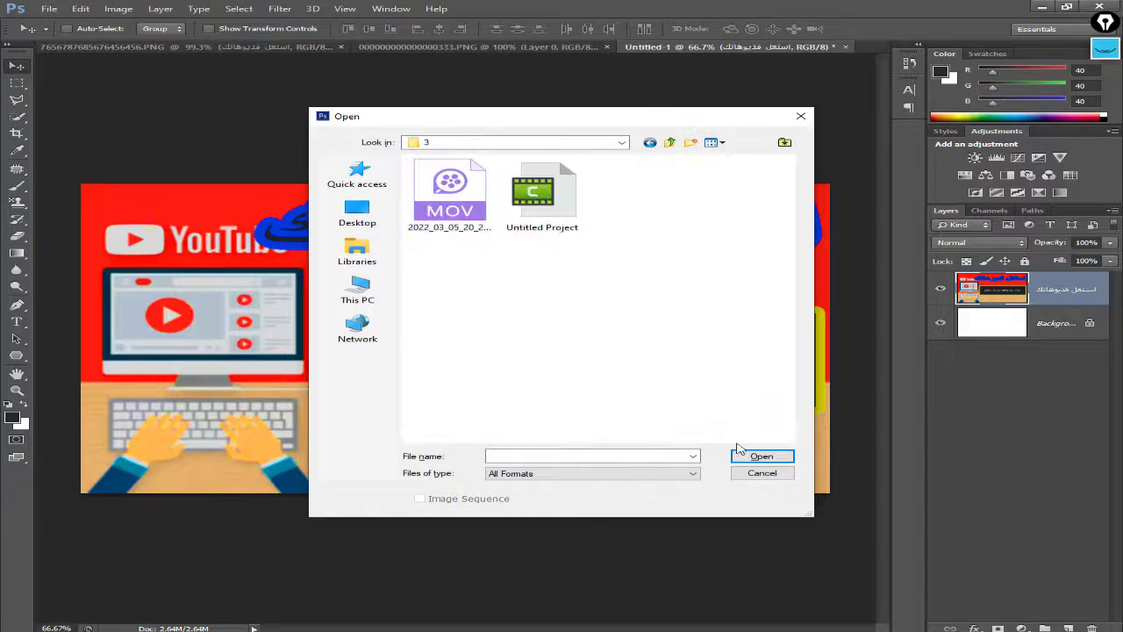
pyautogui.click(788, 478)
# Step: Start saving a copy of the finished thumbnail with PNG as the file format
pyautogui.click(43, 9)
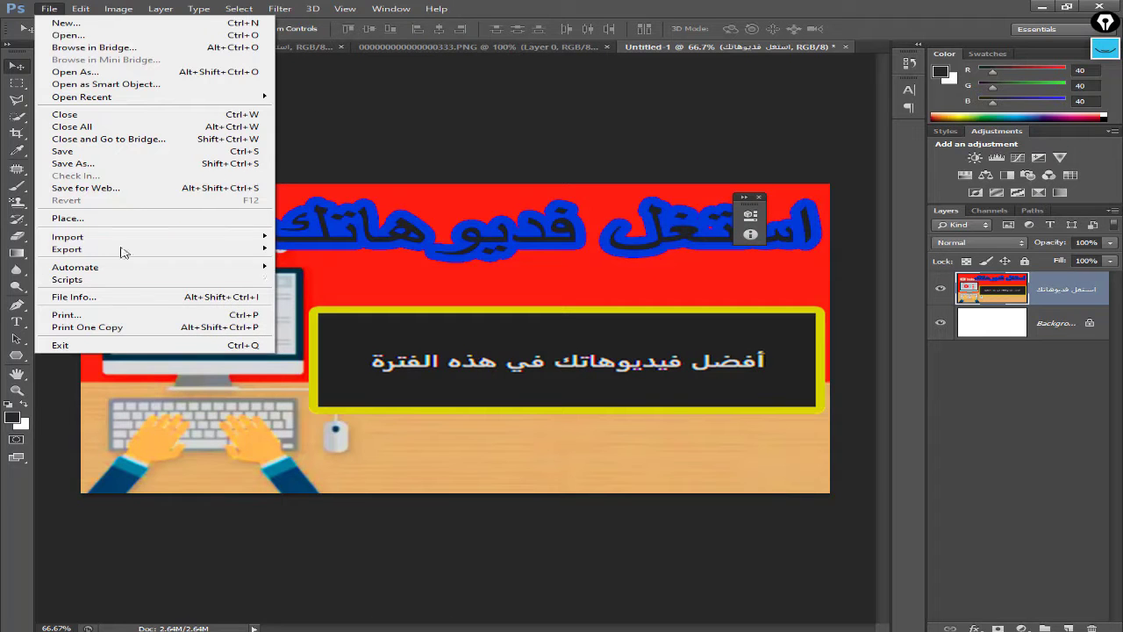
pyautogui.click(73, 163)
pyautogui.click(596, 362)
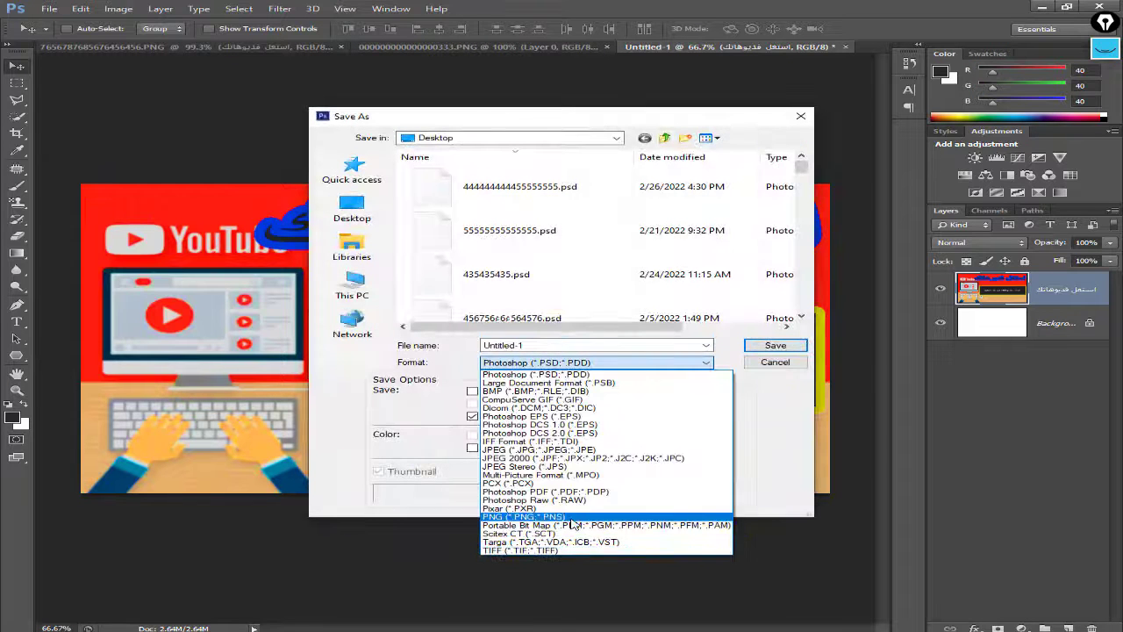
pyautogui.click(524, 516)
# Step: Name the copy 453451.png and save it in folder 3 inside nwe work, using Smallest / Slow compression and no interlacing
pyautogui.scroll(5, 503, 261)
pyautogui.scroll(-10, 503, 263)
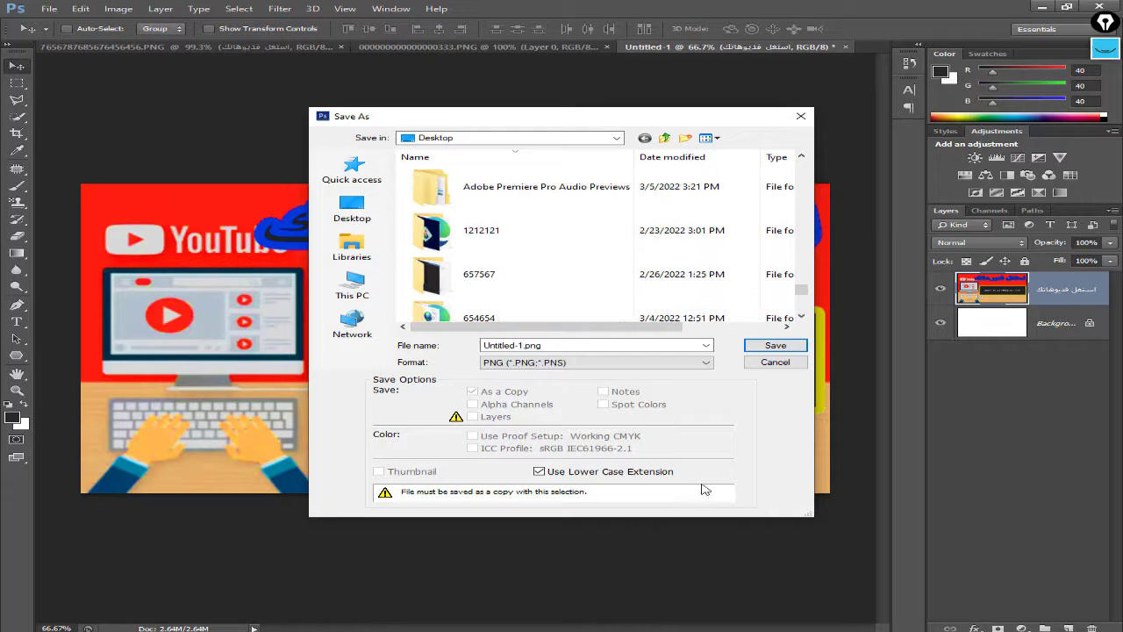
pyautogui.moveTo(598, 630)
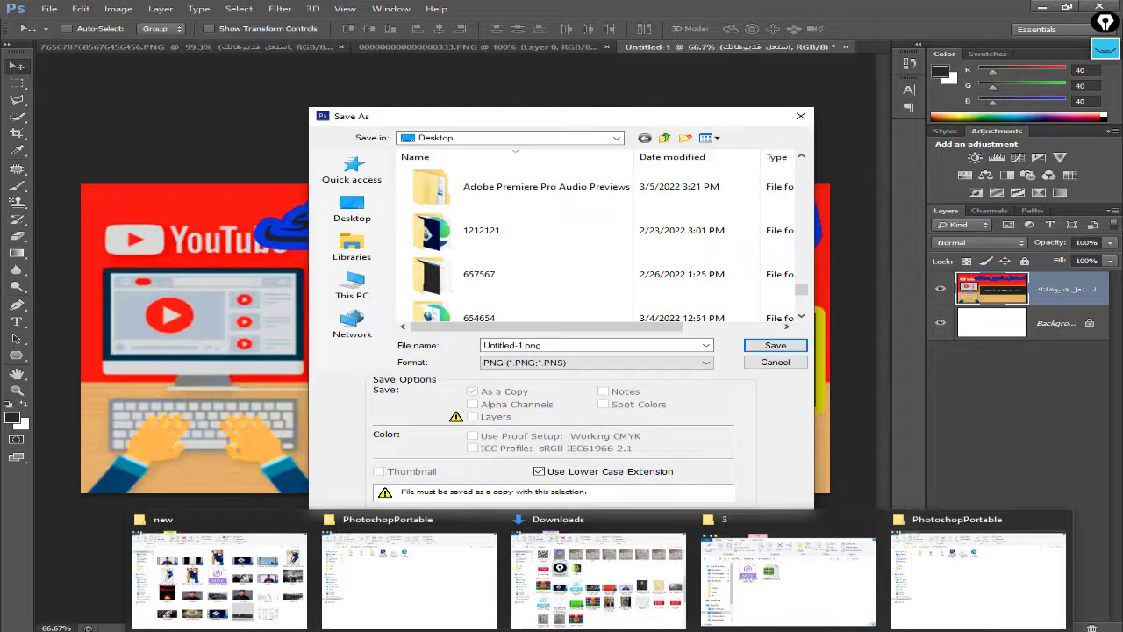
pyautogui.moveTo(772, 613)
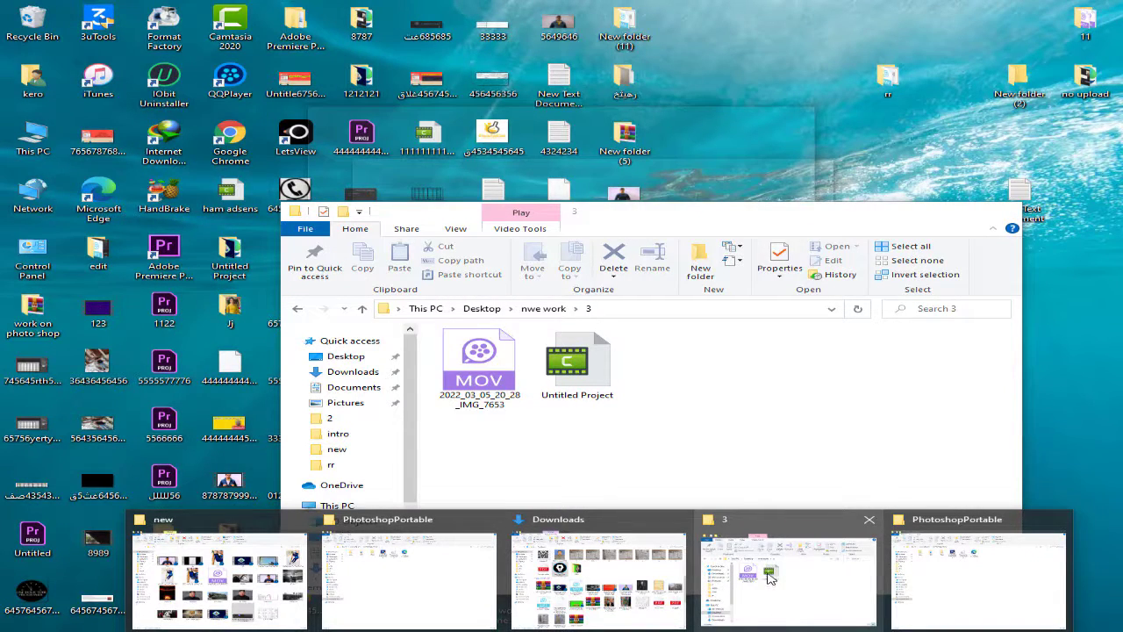
pyautogui.write('453451')
pyautogui.scroll(5, 501, 233)
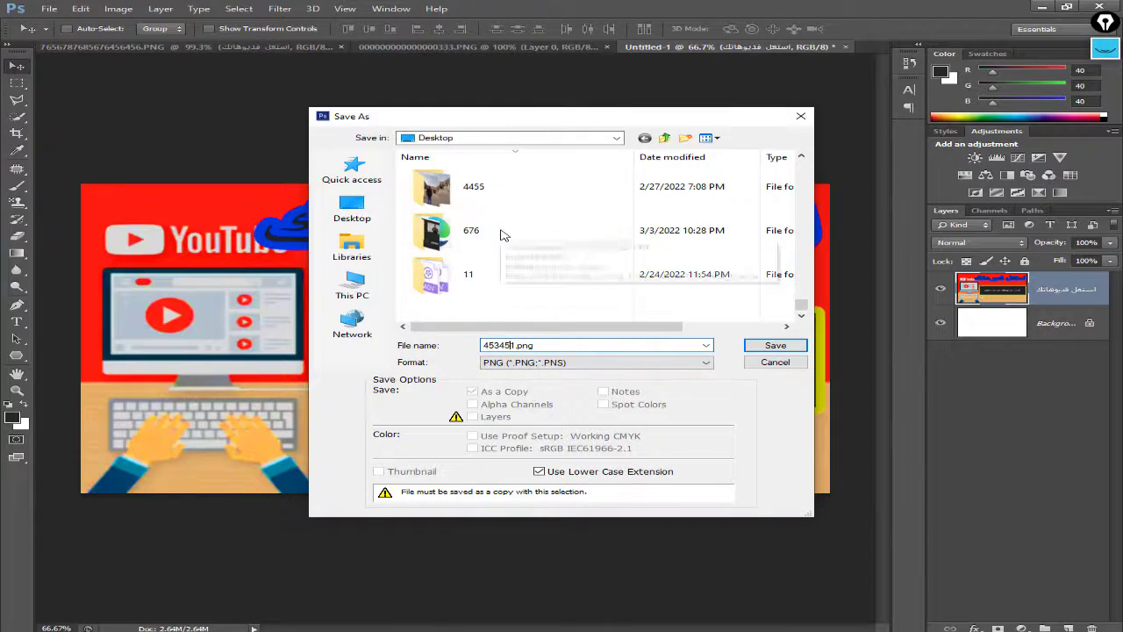
pyautogui.scroll(5, 501, 233)
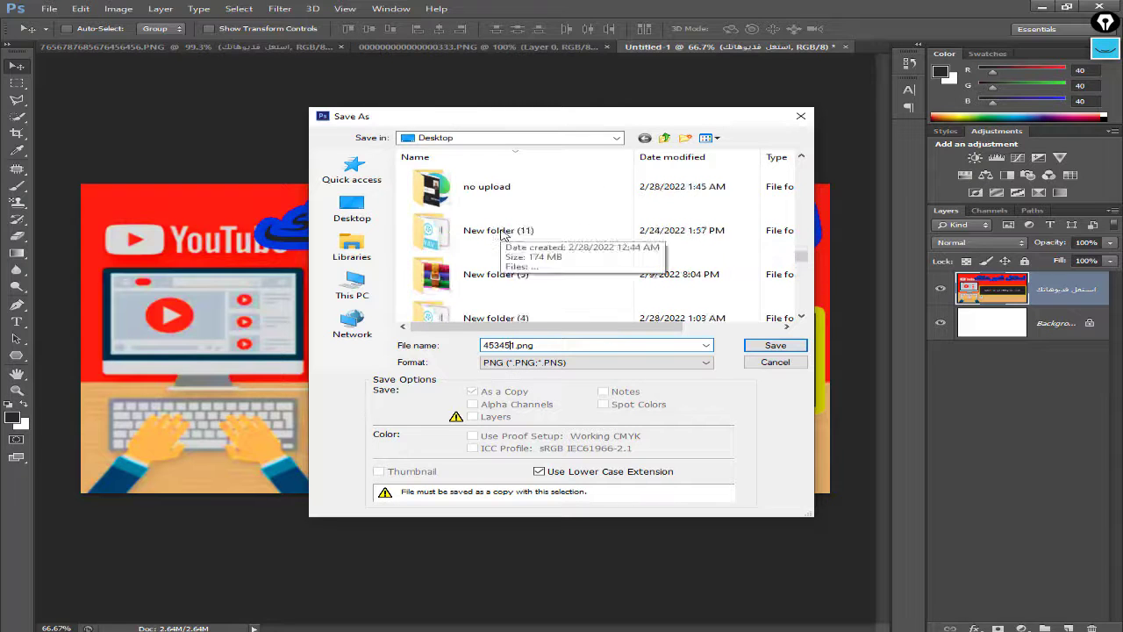
pyautogui.doubleClick(474, 204)
pyautogui.click(774, 344)
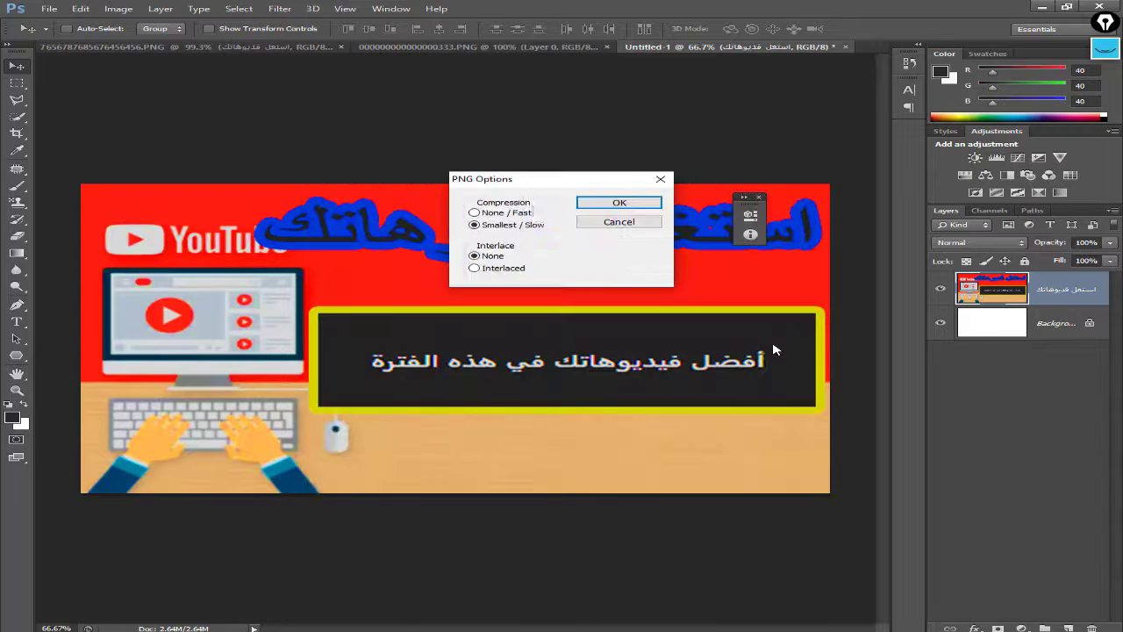
pyautogui.click(597, 204)
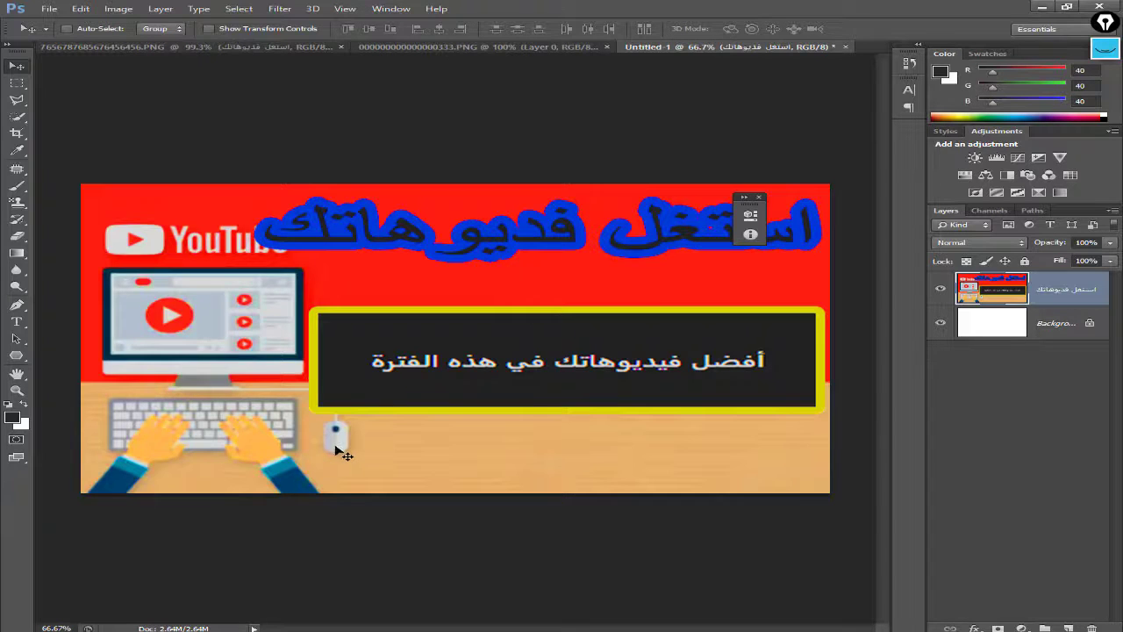
pyautogui.hotkey('ctrl', '-')
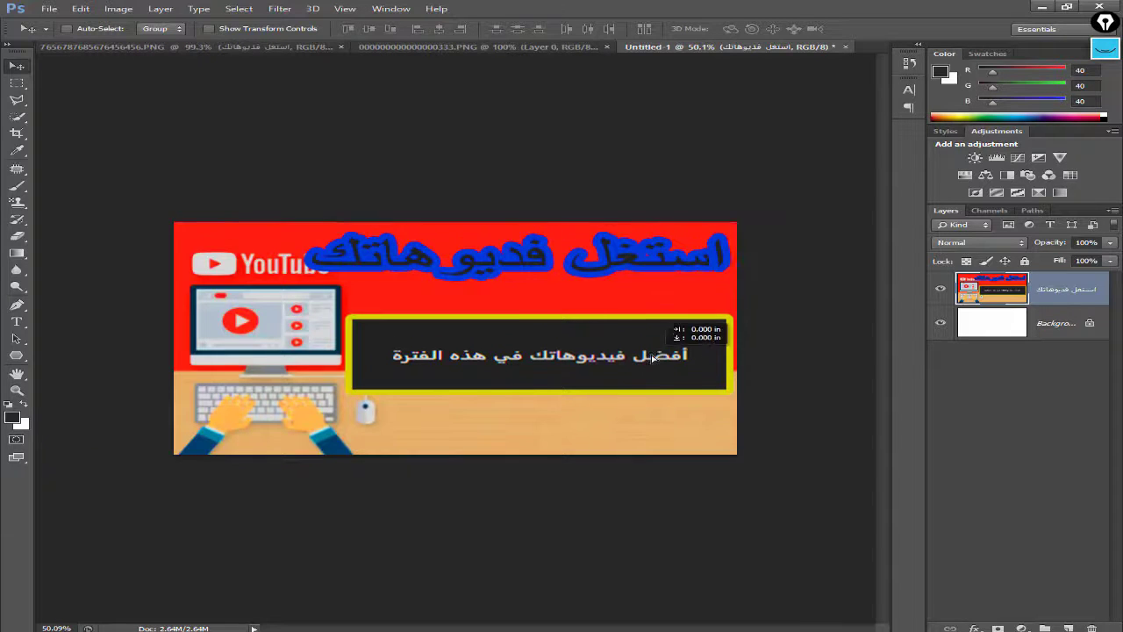
pyautogui.click(983, 366)
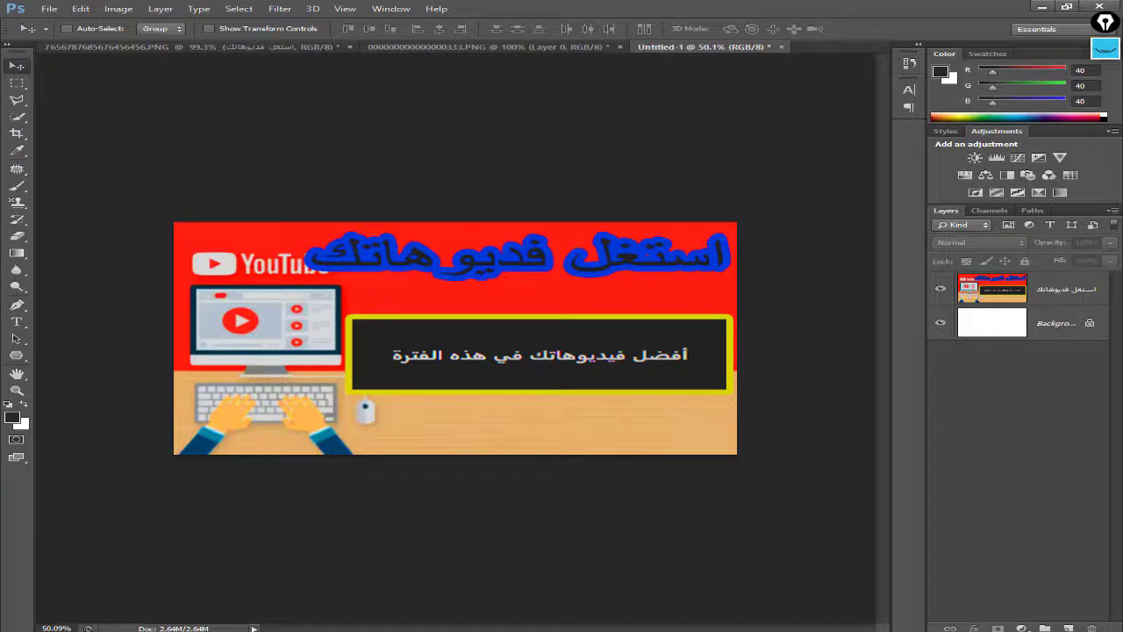
pyautogui.click(689, 630)
pyautogui.click(1040, 581)
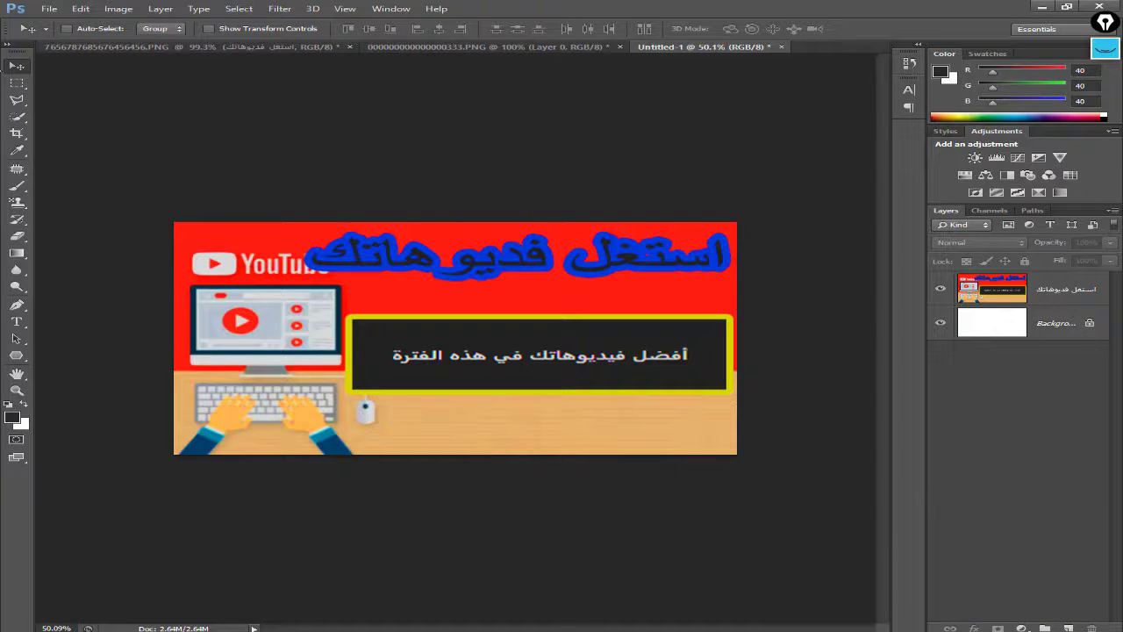
pyautogui.click(49, 9)
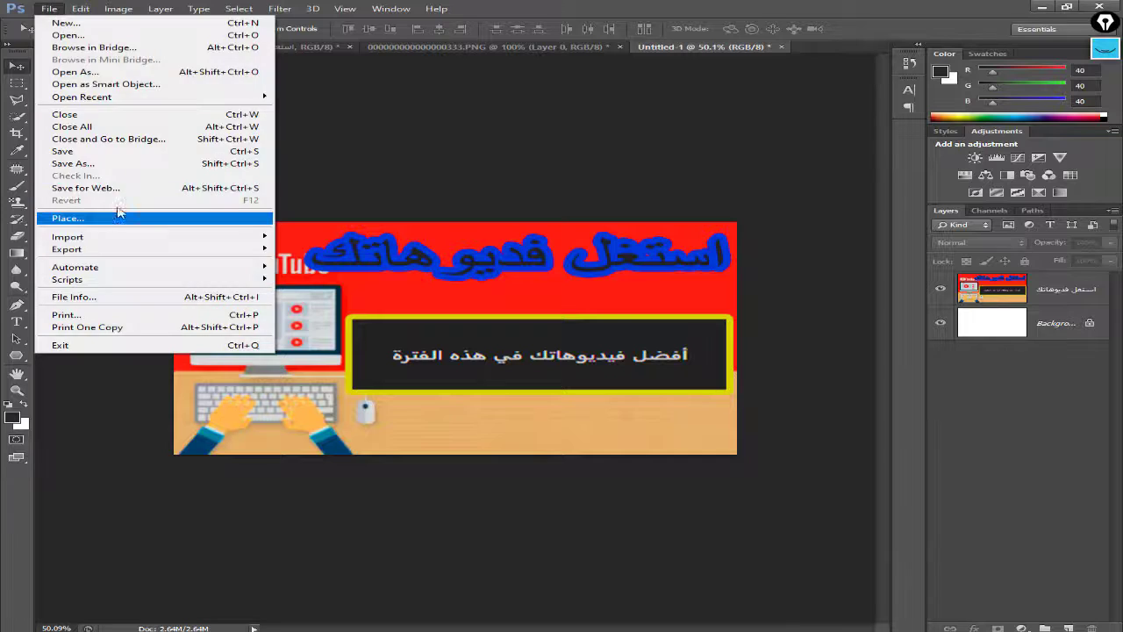
pyautogui.click(79, 165)
pyautogui.write('564645')
pyautogui.click(596, 362)
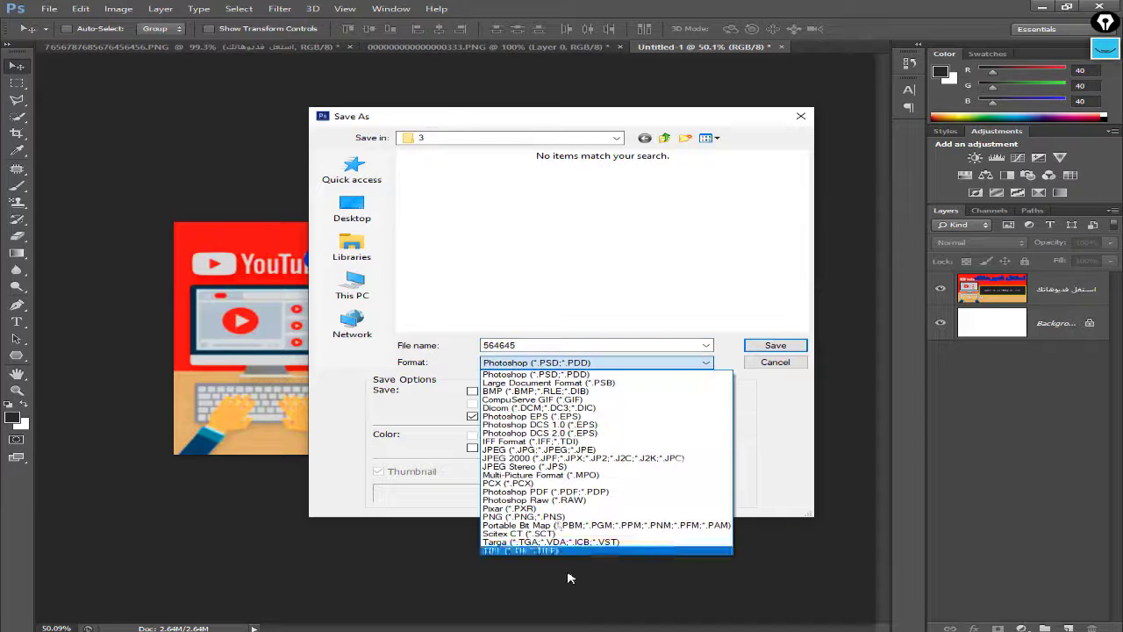
pyautogui.click(544, 500)
pyautogui.click(776, 362)
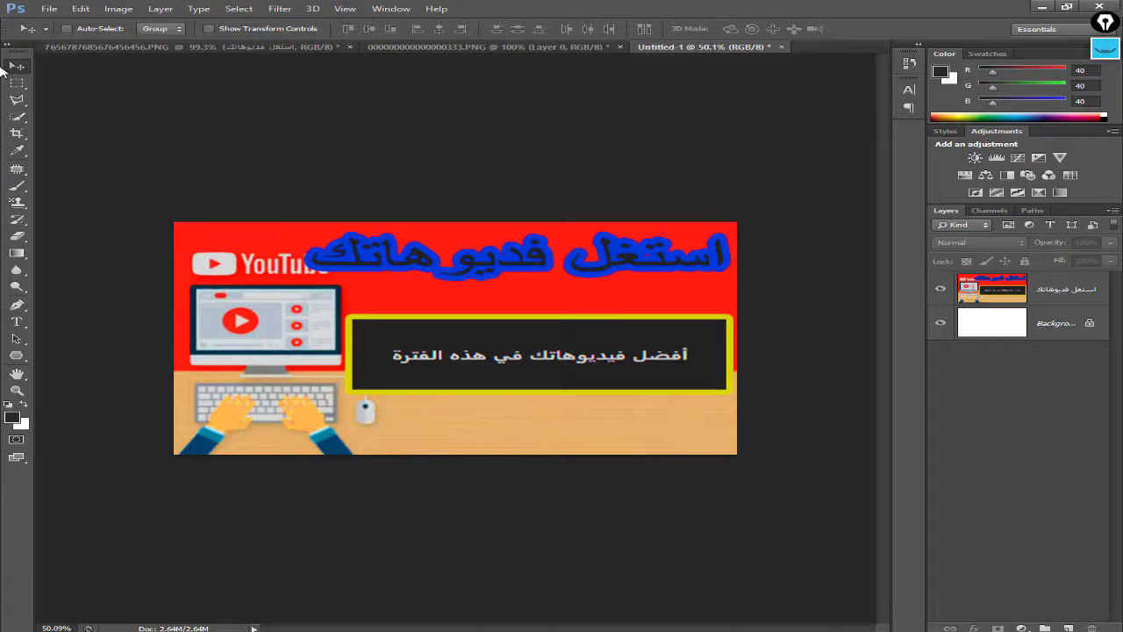
# Step: Try to paint over the upper edge of the Arabic title with the Brush tool
pyautogui.click(16, 186)
pyautogui.click(352, 226)
pyautogui.press('Return')
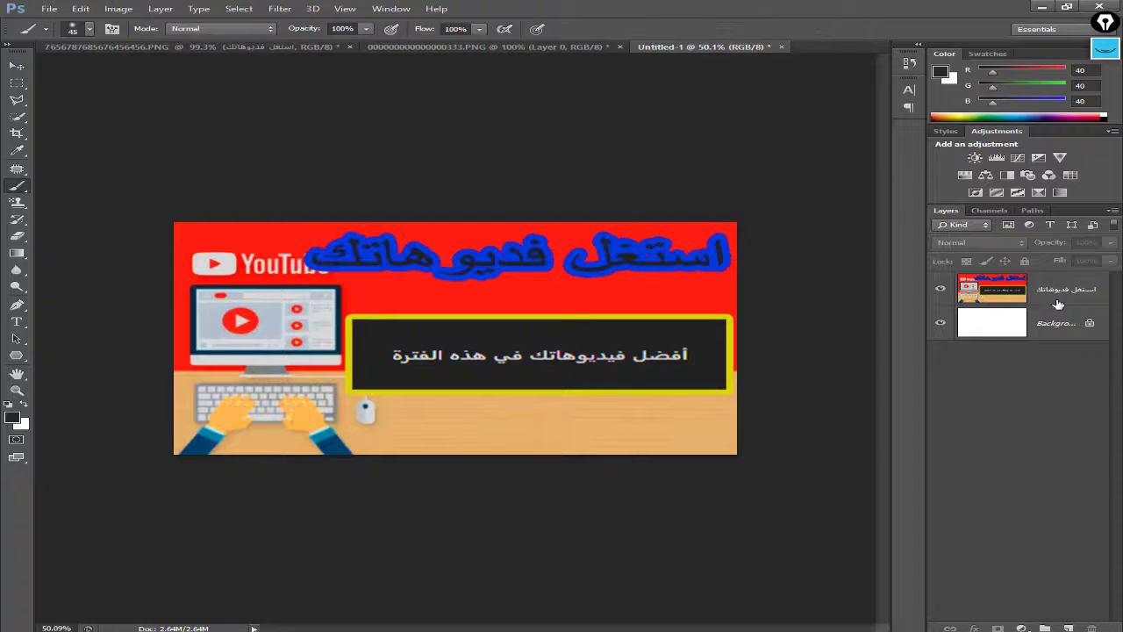
# Step: Select the Arabic title and yellow-framed heading on the banner layer with a rectangular marquee and blur that area at 50% strength
pyautogui.click(16, 270)
pyautogui.click(1057, 323)
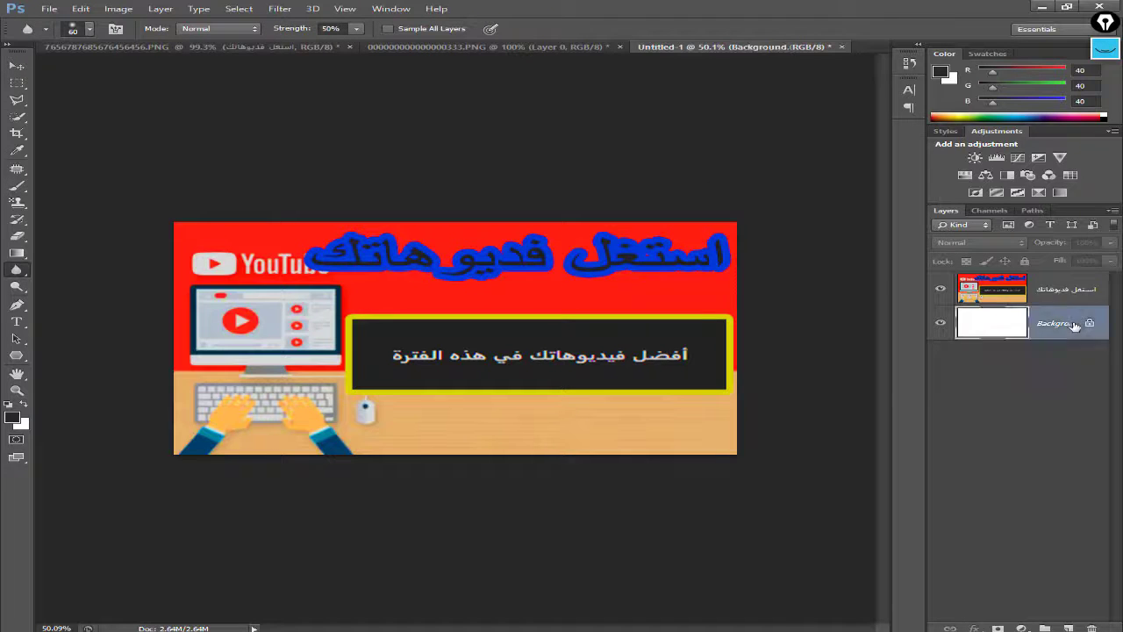
pyautogui.click(1037, 299)
pyautogui.click(17, 82)
pyautogui.moveTo(298, 237); pyautogui.dragTo(737, 396)
pyautogui.click(17, 269)
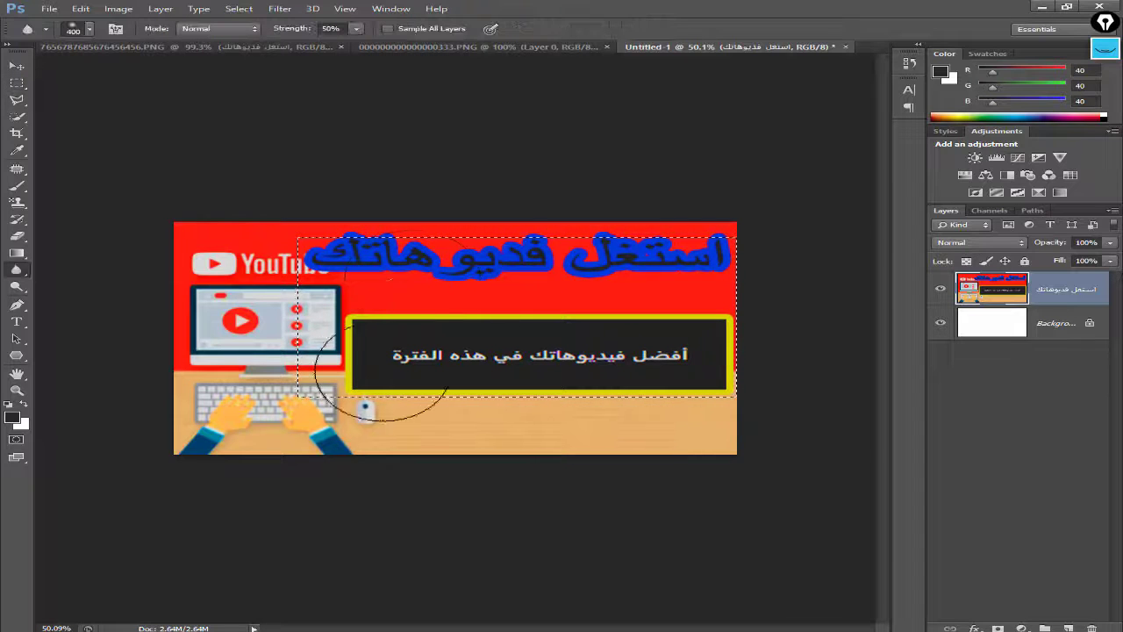
pyautogui.moveTo(53, 225)
pyautogui.mouseDown()
pyautogui.moveTo(639, 387)
pyautogui.moveTo(501, 363)
pyautogui.moveTo(522, 311)
pyautogui.moveTo(548, 324)
pyautogui.mouseUp()
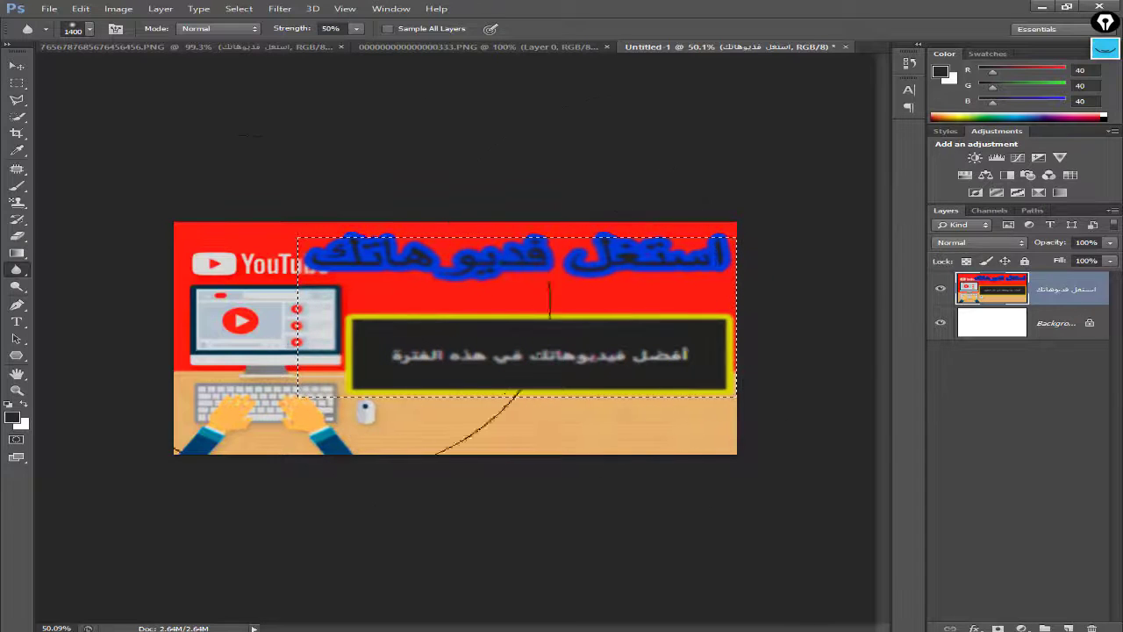
# Step: Reduce the blur brush to 600 px and select only the Arabic title band with a rectangular marquee
pyautogui.press('[')
pyautogui.press('[')
pyautogui.press('[')
pyautogui.press('[')
pyautogui.press('[')
pyautogui.press('[')
pyautogui.press('[')
pyautogui.press('[')
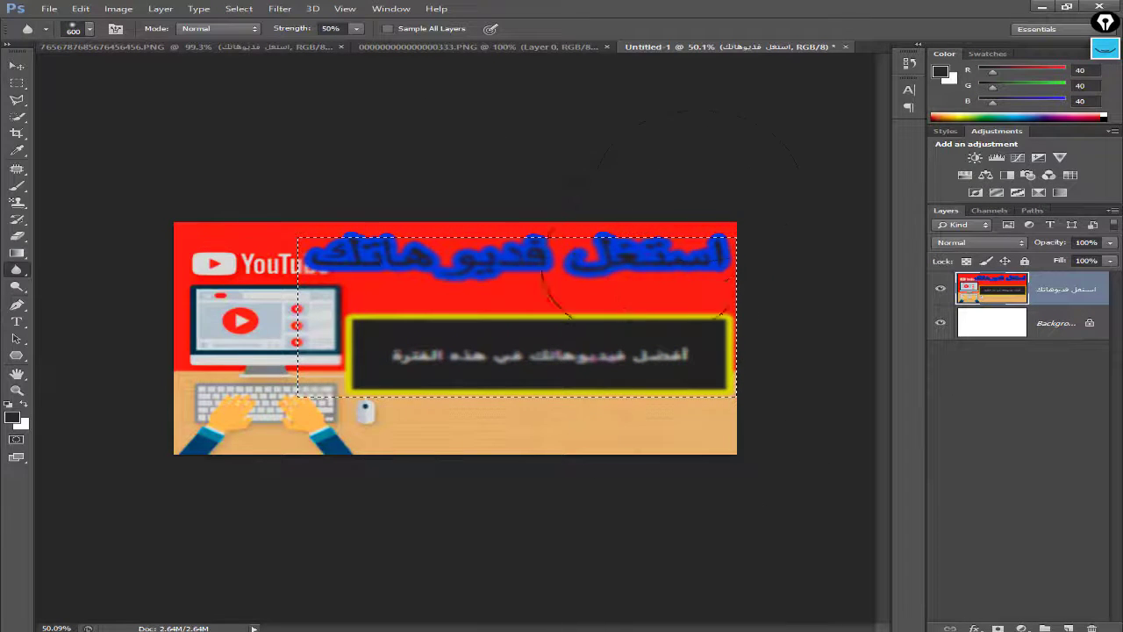
pyautogui.scroll(3, 340, 207)
pyautogui.press('m')
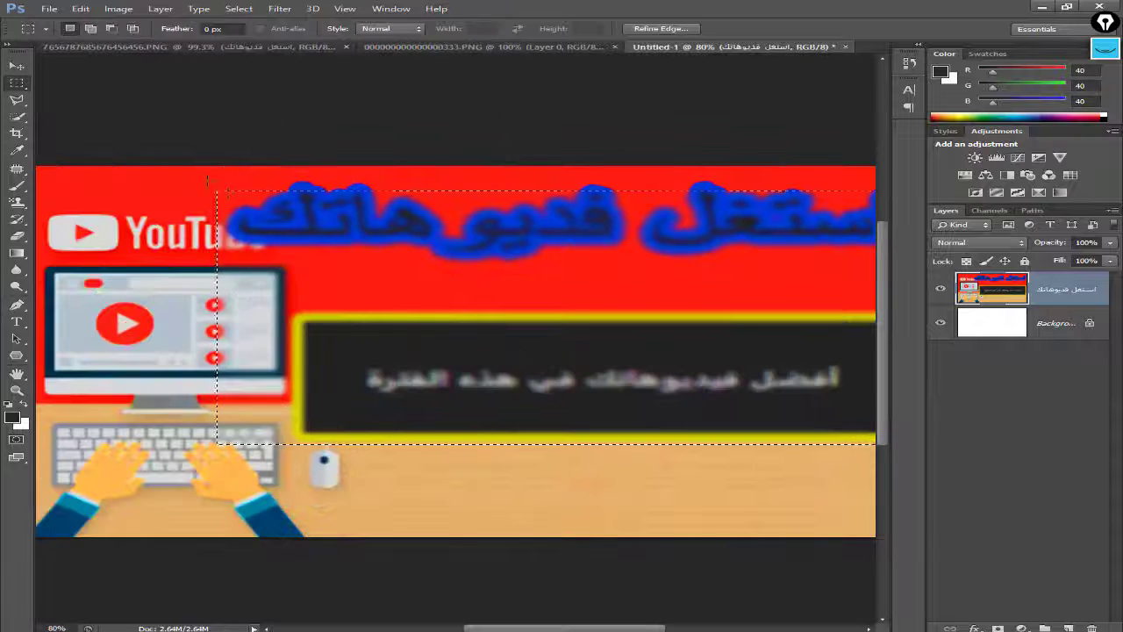
pyautogui.hscroll(5, 630, 262)
pyautogui.moveTo(629, 262); pyautogui.dragTo(37, 182)
# Step: Blur the selected title band further with the Blur tool and clear the selection
pyautogui.press('r')
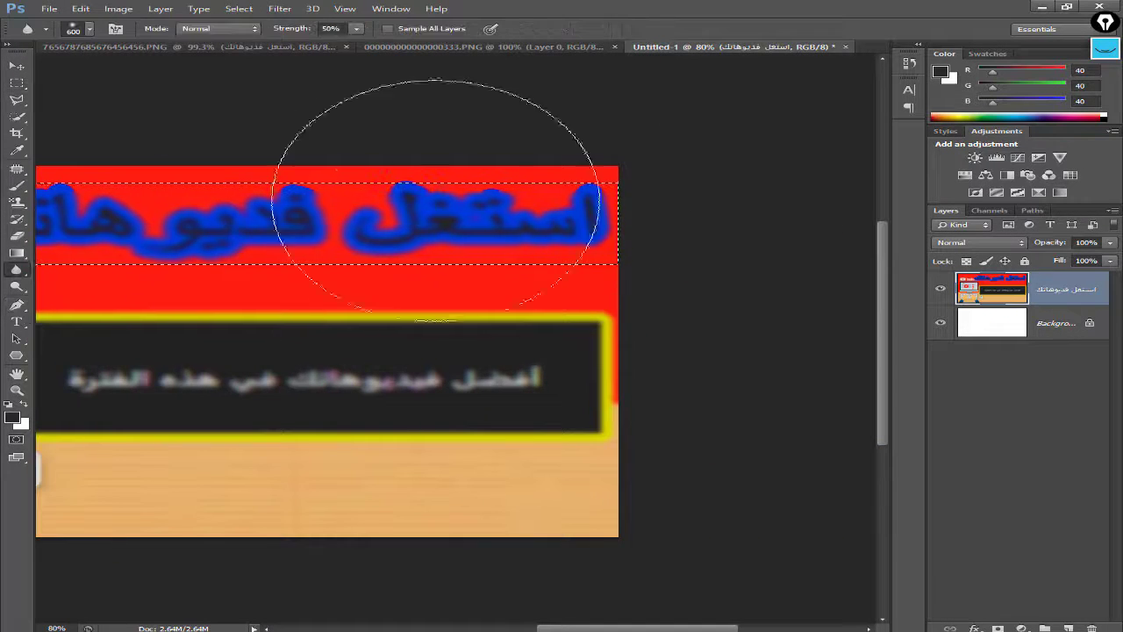
pyautogui.hscroll(-5, 285, 226)
pyautogui.hscroll(2, 285, 228)
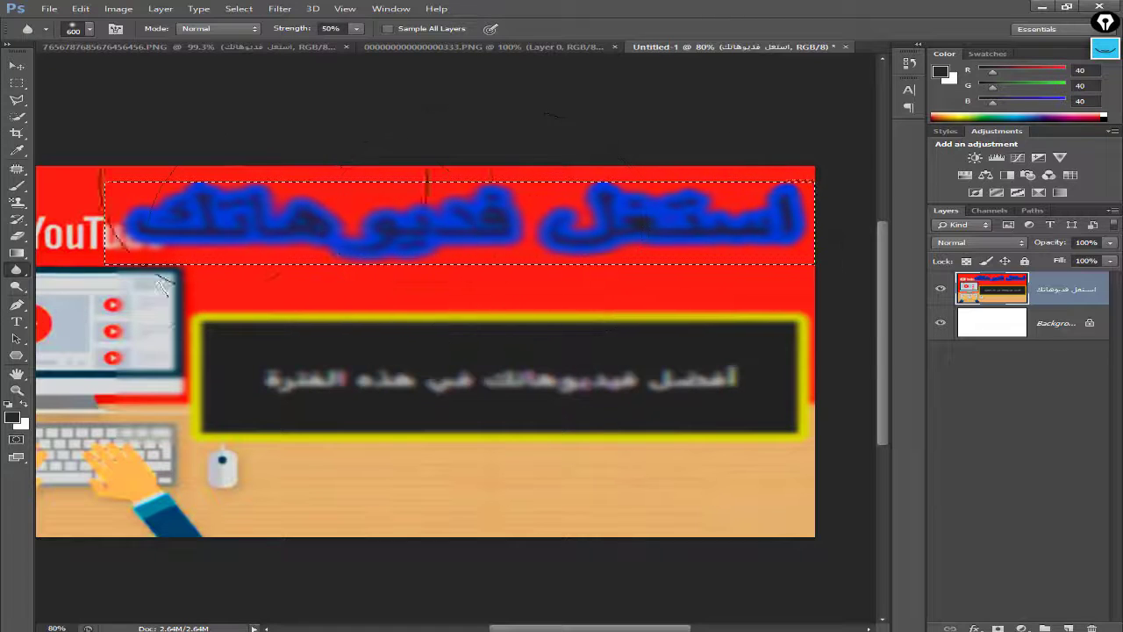
pyautogui.press('m')
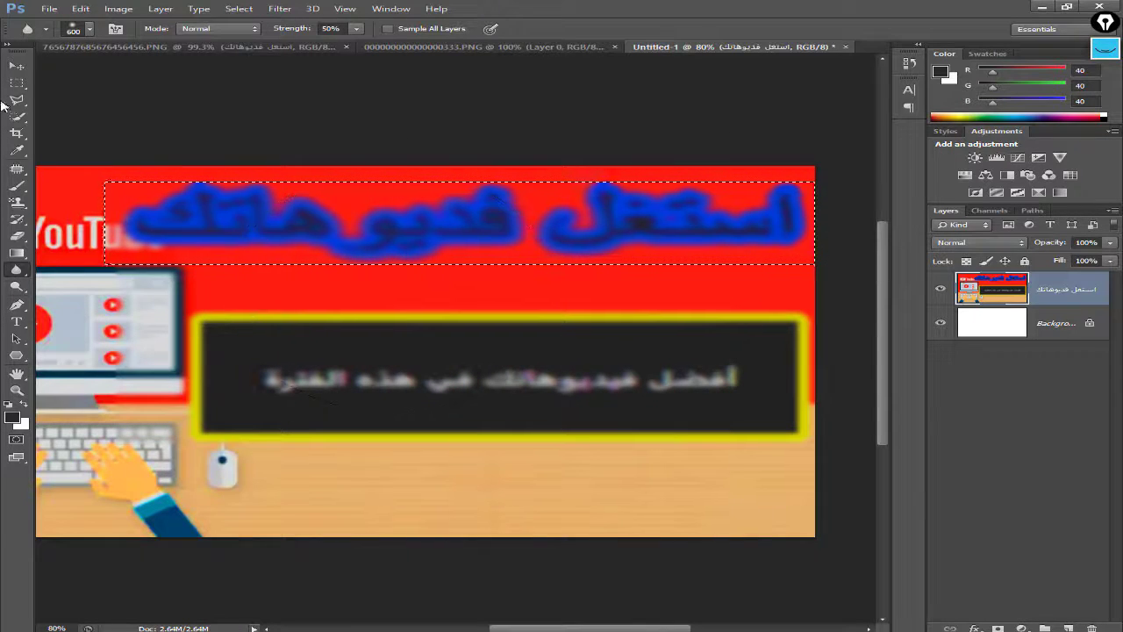
pyautogui.rightClick(264, 228)
pyautogui.click(264, 230)
pyautogui.scroll(-5, 276, 237)
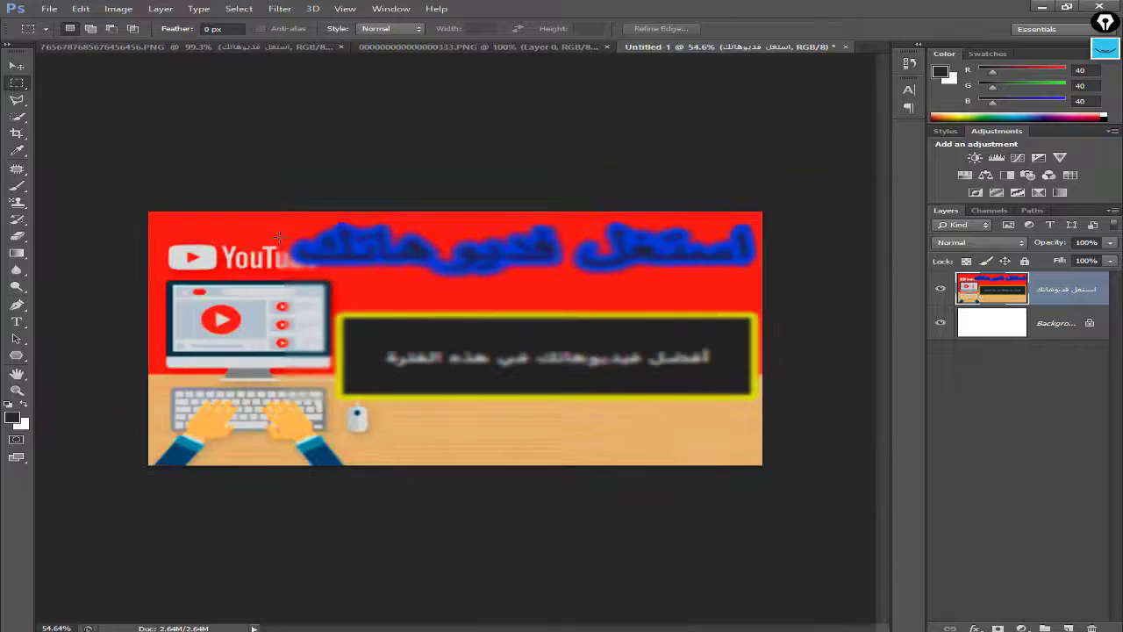
# Step: Add the text "work on photo shop" in 72 pt Arial Regular over the computer monitor
pyautogui.click(16, 322)
pyautogui.scroll(5, 162, 342)
pyautogui.click(161, 344)
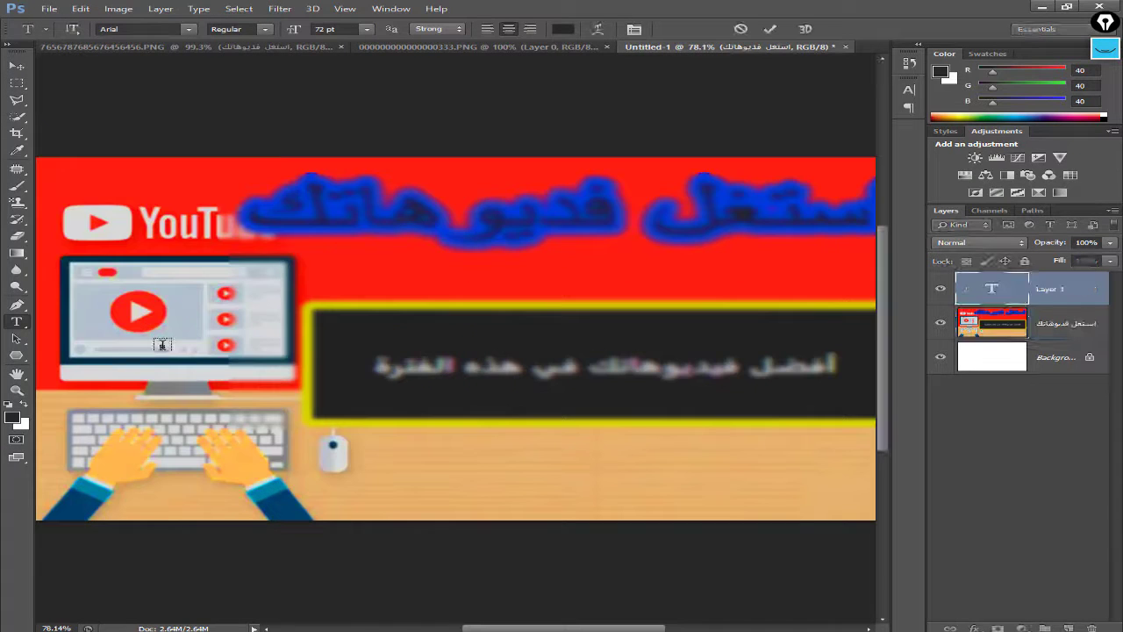
pyautogui.write('work')
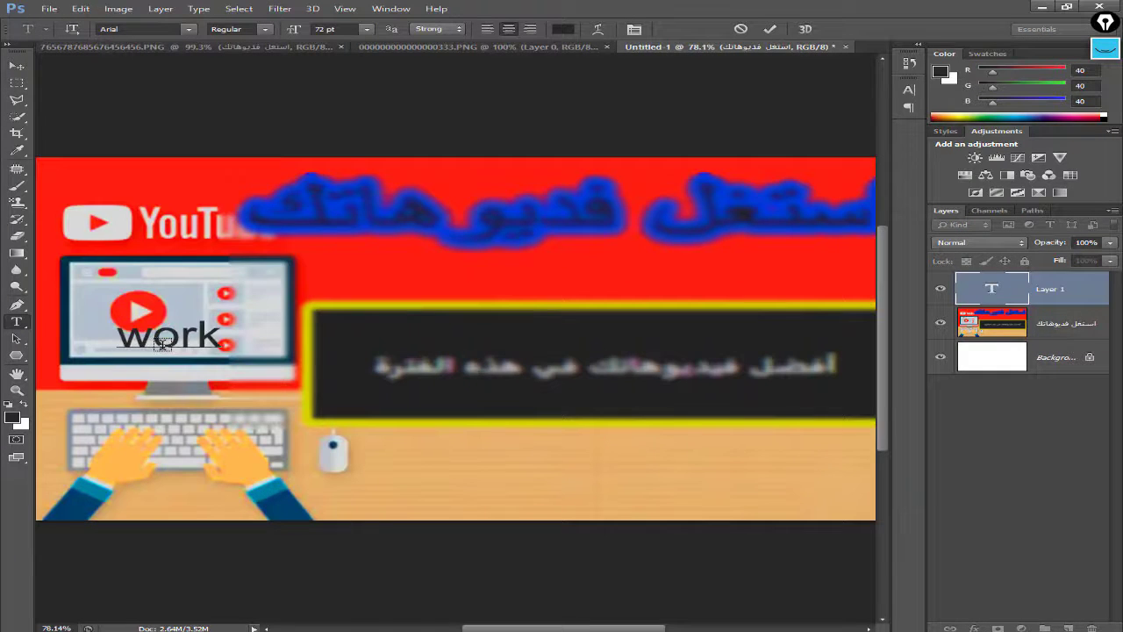
pyautogui.write(' on photo sh')
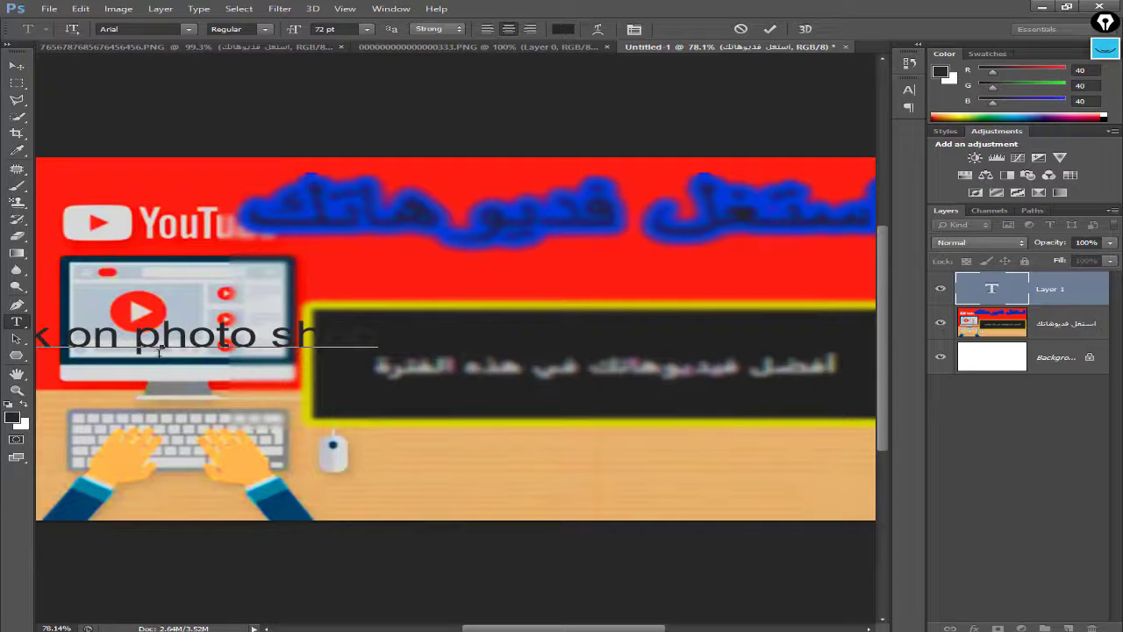
# Step: Colour the new text blue with RGB 0, 24, 255 and give it a black Stroke effect
pyautogui.hotkey('ctrl', 'a')
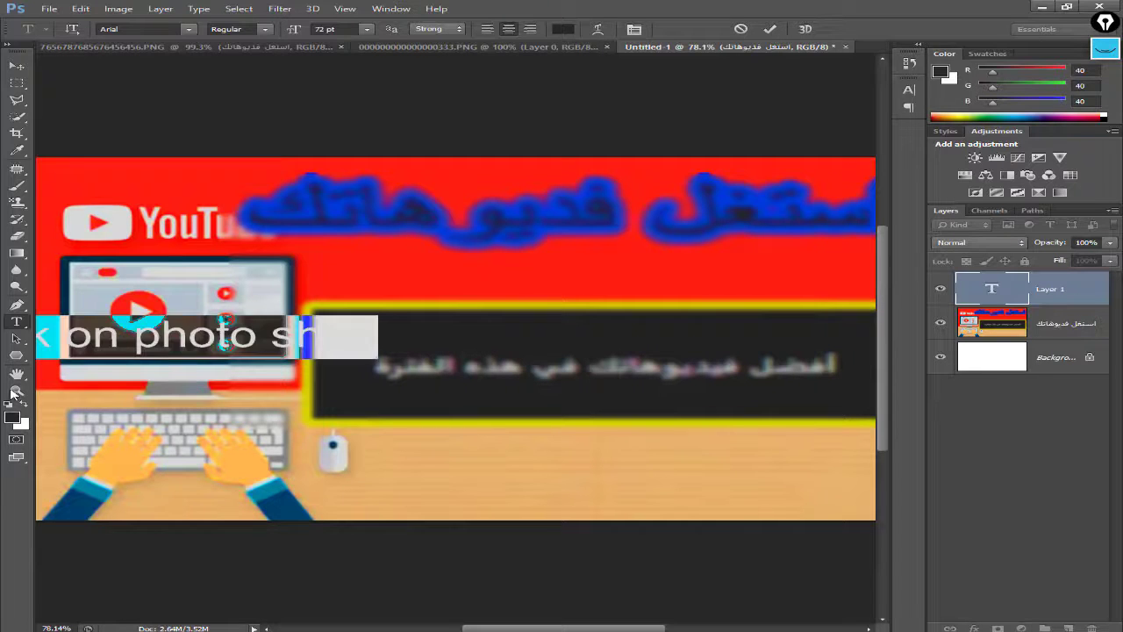
pyautogui.click(12, 418)
pyautogui.click(718, 377)
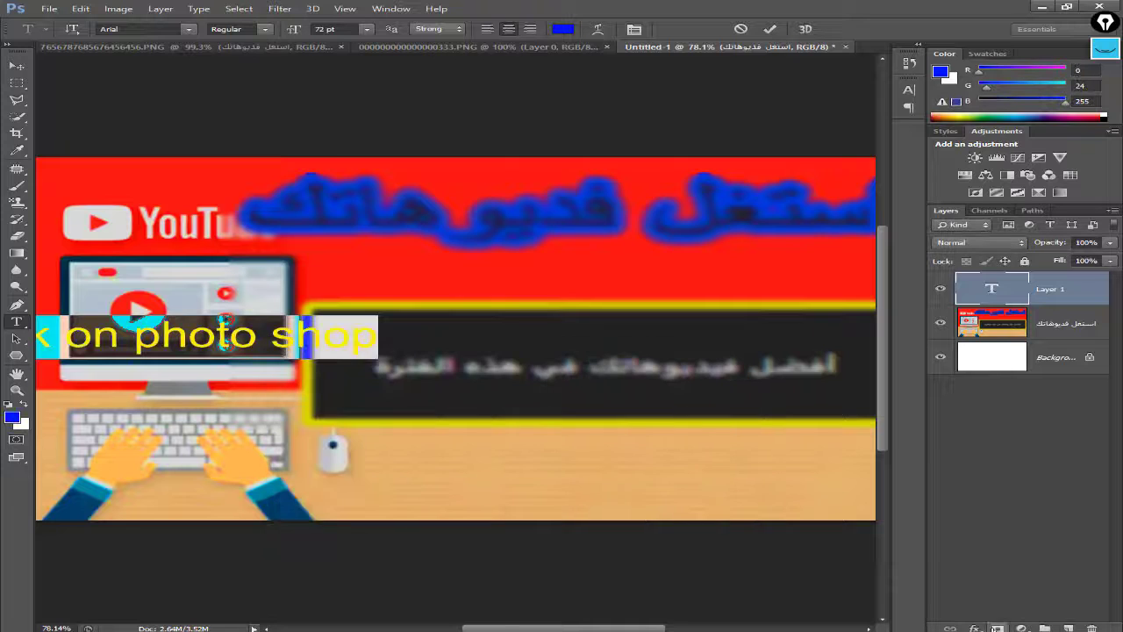
pyautogui.click(974, 628)
pyautogui.click(989, 506)
pyautogui.press('Return')
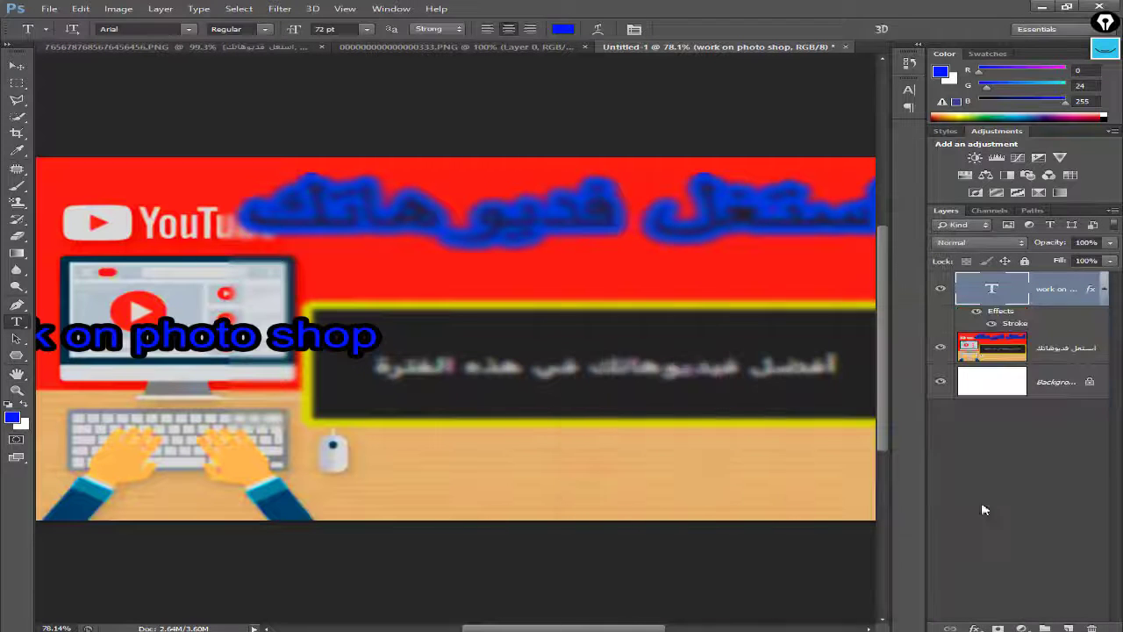
# Step: Enlarge the text "work on photo shop" with Free Transform to about 170 pt, spanning nearly the full image width
pyautogui.hotkey('ctrl', 't')
pyautogui.hotkey('ctrl', '0')
pyautogui.moveTo(307, 339); pyautogui.dragTo(381, 340)
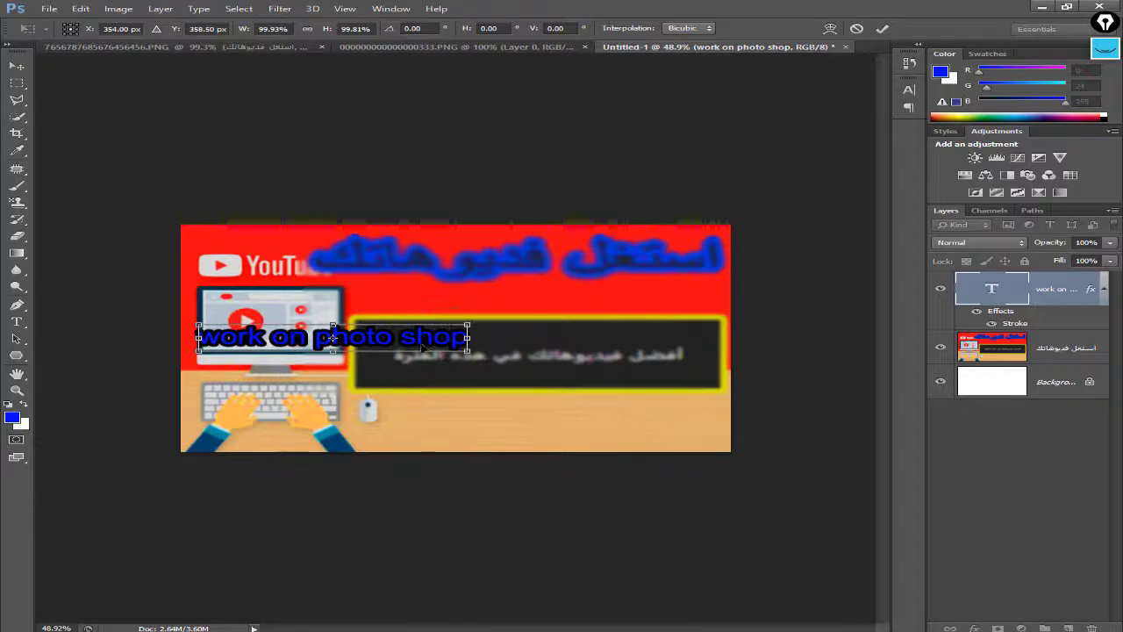
pyautogui.moveTo(468, 351); pyautogui.dragTo(723, 388)
pyautogui.press('Return')
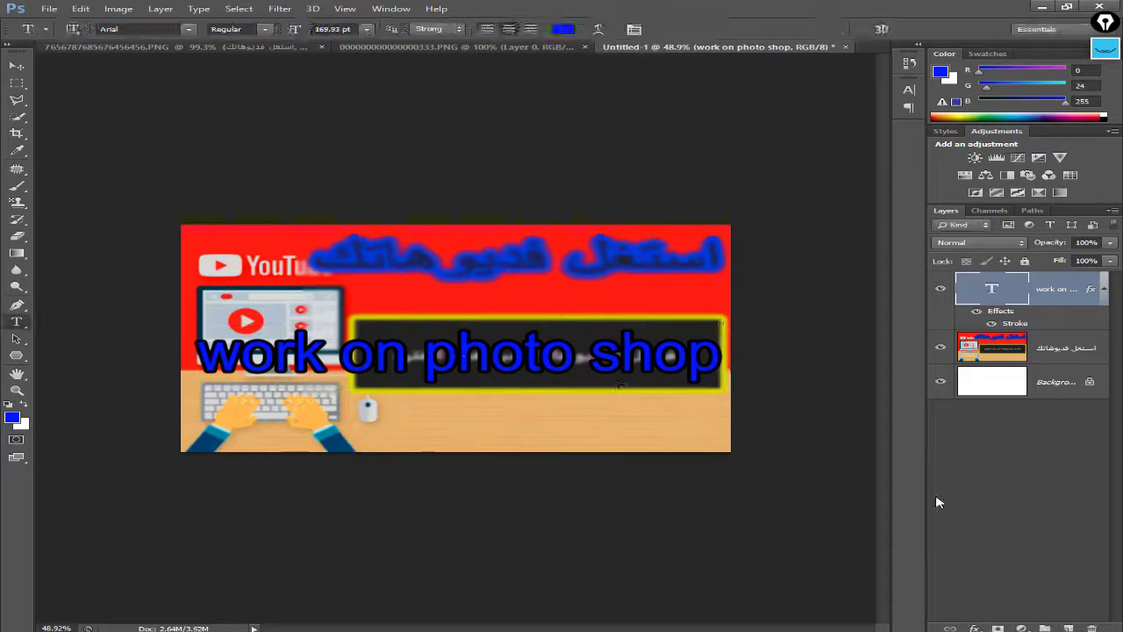
# Step: Change the text's Stroke effect to white (ffffff) with a size of 10 px
pyautogui.doubleClick(1013, 323)
pyautogui.click(777, 446)
pyautogui.click(286, 381)
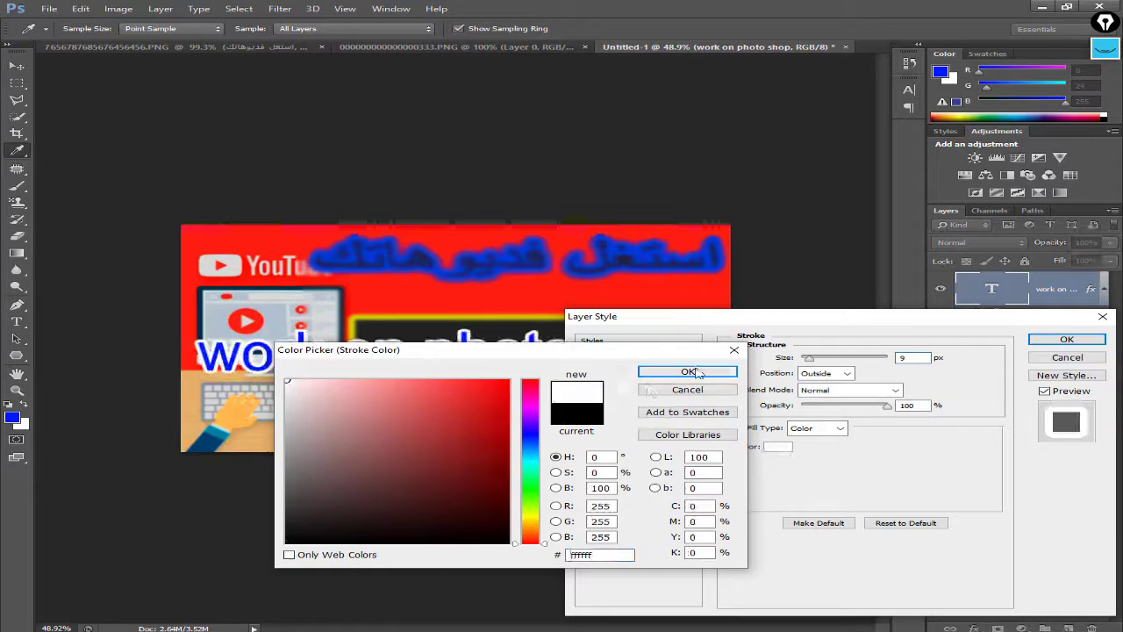
pyautogui.click(688, 372)
pyautogui.doubleClick(904, 358)
pyautogui.write('10')
pyautogui.click(1067, 339)
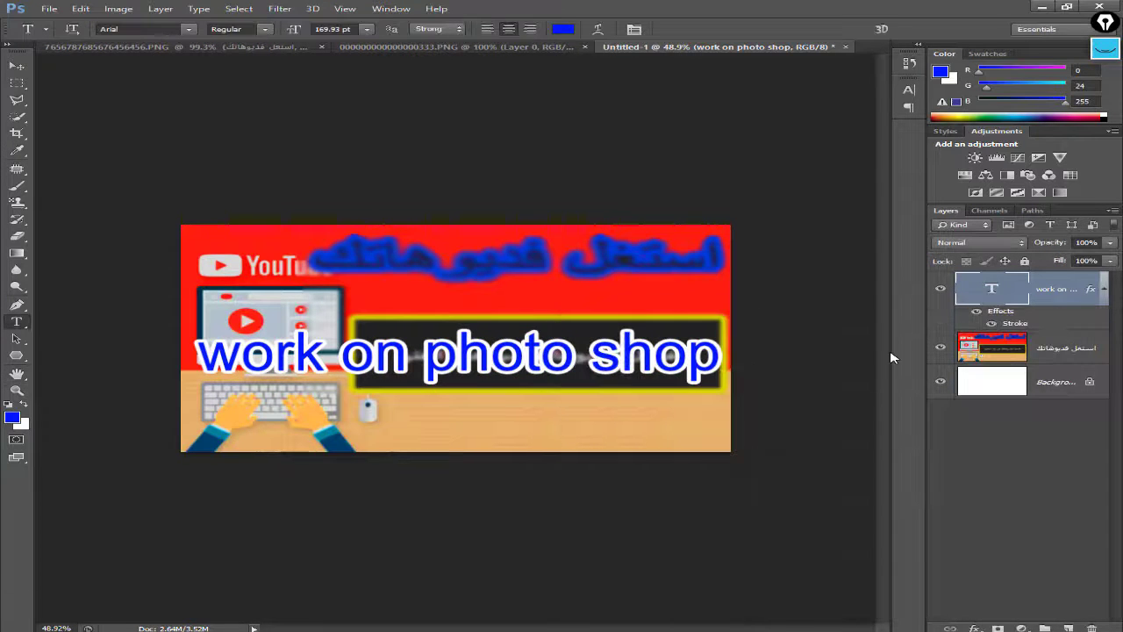
# Step: Move the text up beneath the blurred Arabic title and stretch it to about 103% width and 107% height
pyautogui.hotkey('ctrl', 't')
pyautogui.moveTo(195, 355); pyautogui.dragTo(178, 305)
pyautogui.scroll(3, 178, 306)
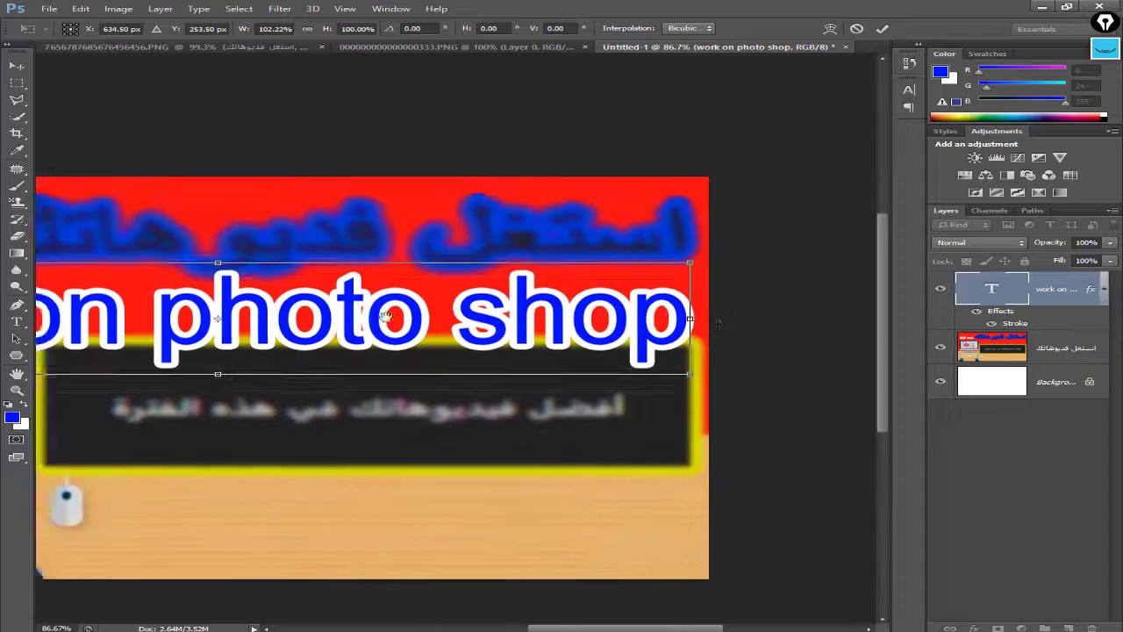
pyautogui.hscroll(5, 526, 351)
pyautogui.moveTo(693, 323); pyautogui.dragTo(690, 323)
pyautogui.scroll(-2, 691, 322)
pyautogui.moveTo(457, 335); pyautogui.dragTo(462, 342)
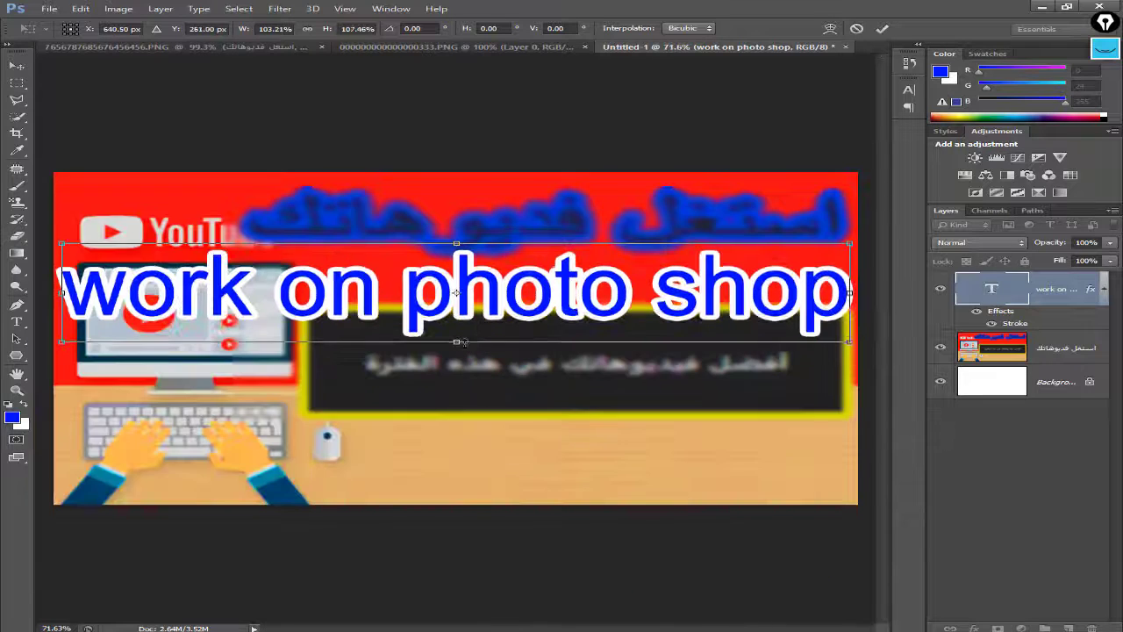
pyautogui.press('Return')
pyautogui.scroll(-4, 131, 213)
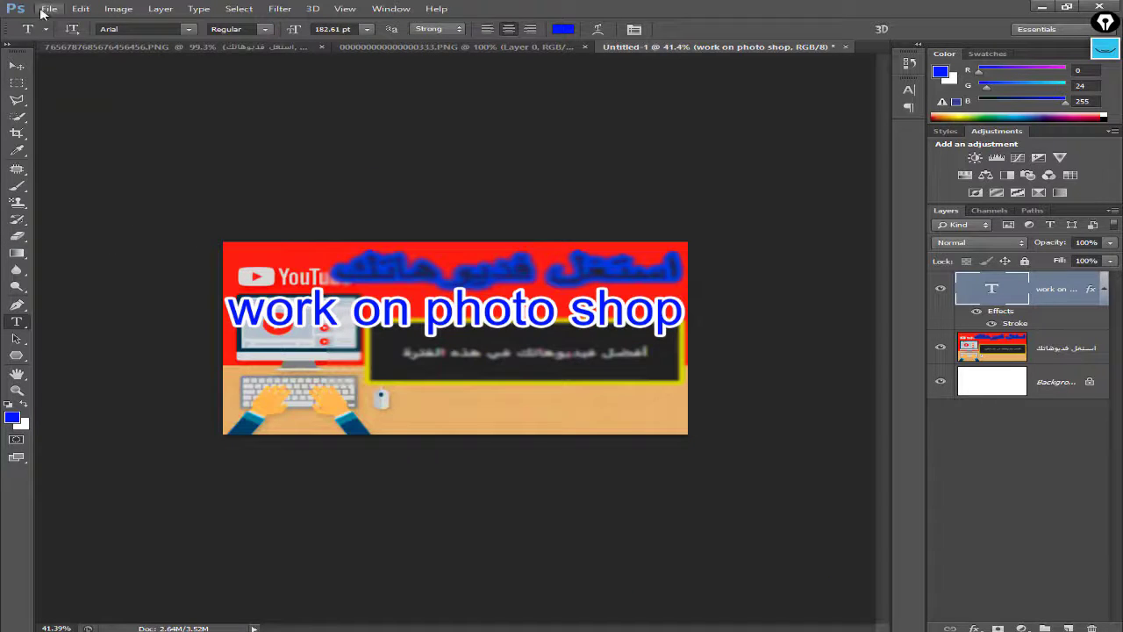
# Step: Switch to Snipping Tool and capture the screen showing the finished thumbnail in the Photoshop window
pyautogui.hotkey('alt', 'Tab')
pyautogui.click(386, 203)
pyautogui.press('Escape')
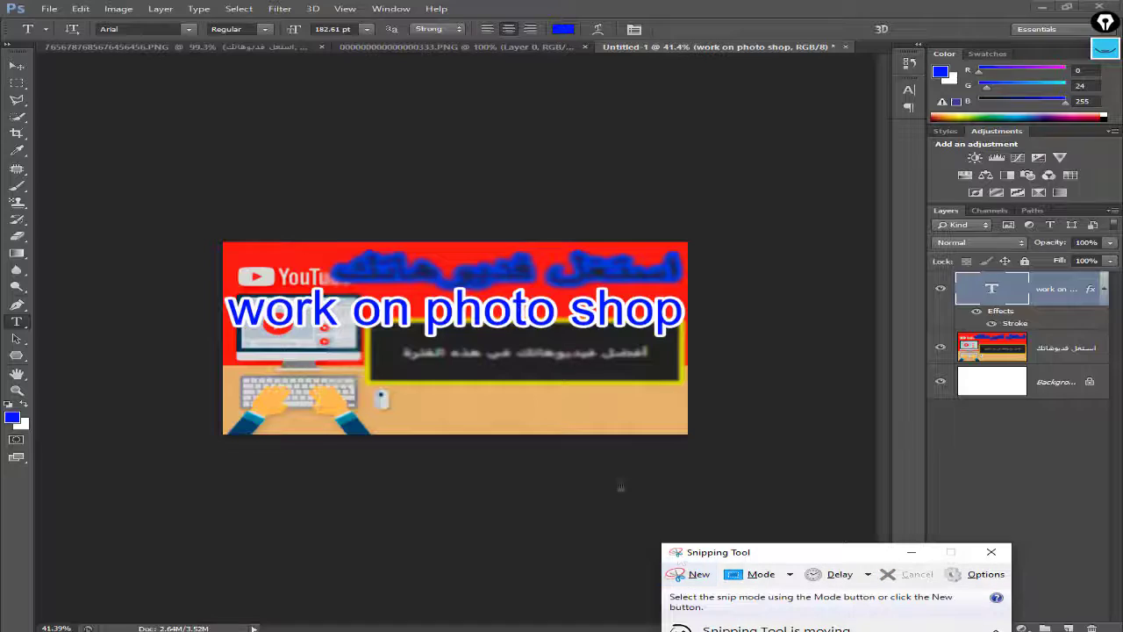
pyautogui.scroll(3, 619, 484)
pyautogui.scroll(2, 616, 482)
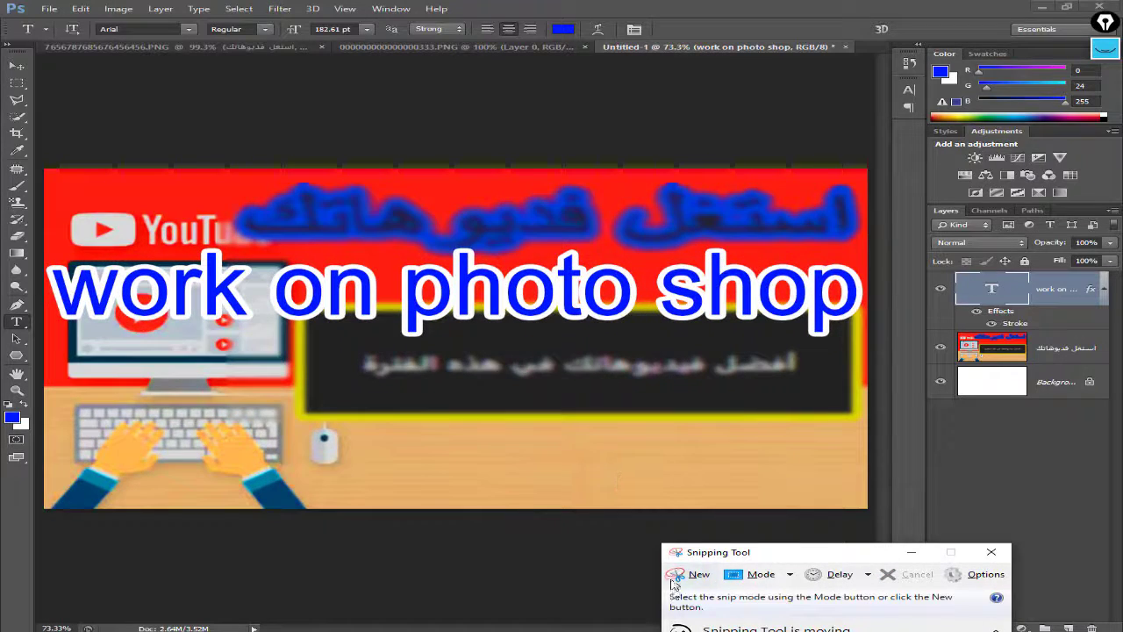
pyautogui.click(676, 579)
pyautogui.moveTo(3, 524); pyautogui.dragTo(1122, 1)
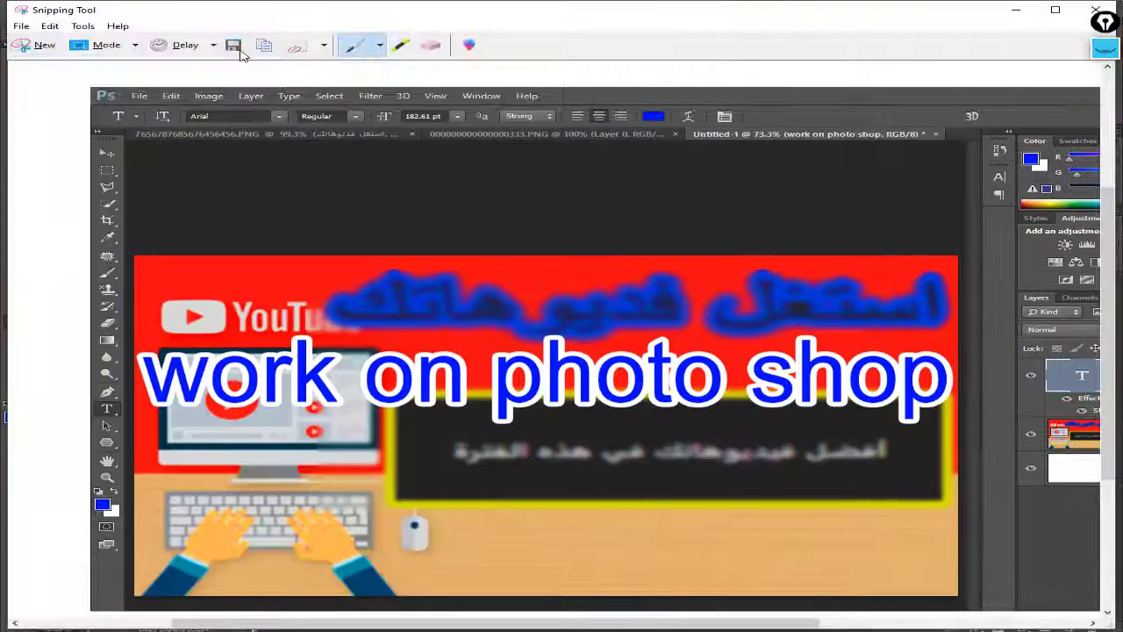
# Step: Save the snip to the Desktop as a PNG file with a numeric name beginning with 77
pyautogui.click(235, 44)
pyautogui.write('5657656745r745')
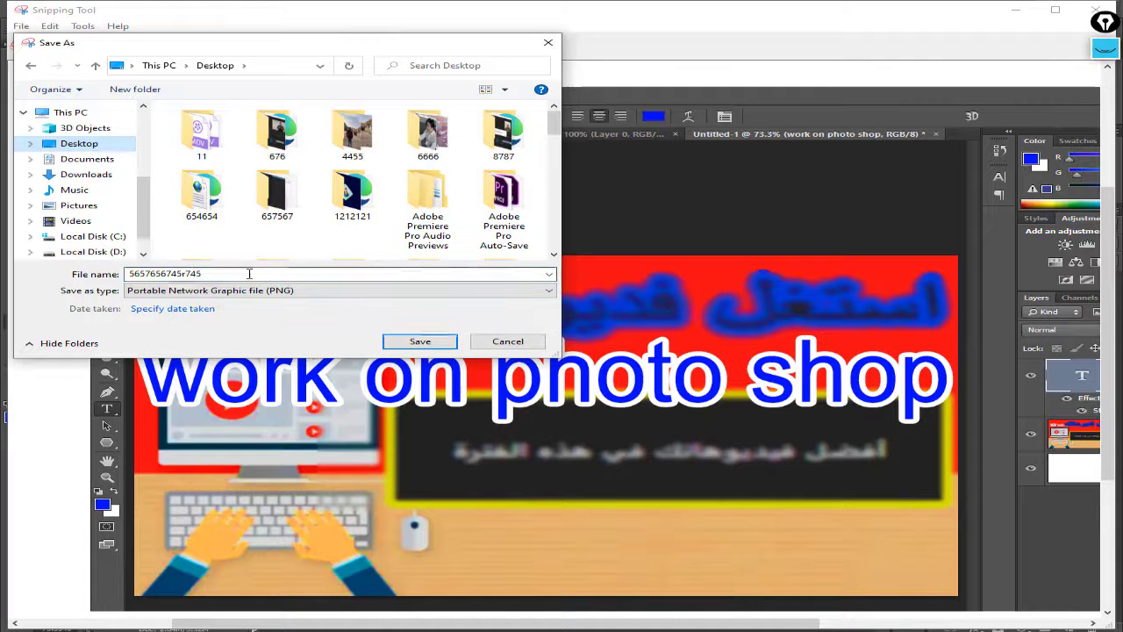
pyautogui.hotkey('ctrl', 'a')
pyautogui.write('77')
pyautogui.press('Return')
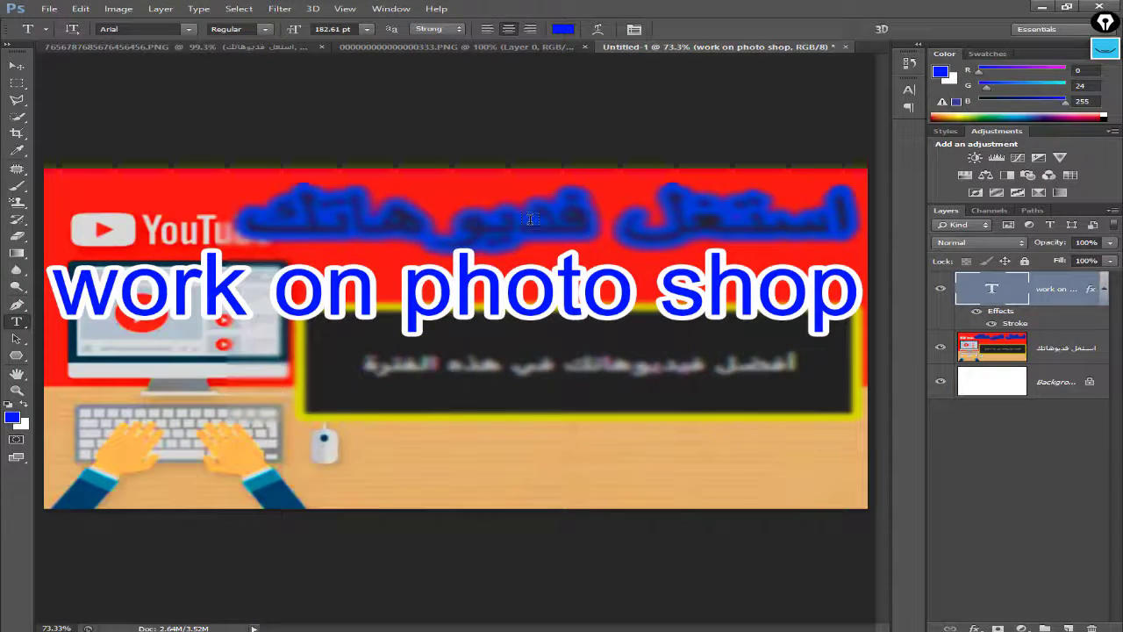
# Step: Open the saved screenshot PNG from the Desktop in Photoshop
pyautogui.hotkey('ctrl', 'o')
pyautogui.click(357, 214)
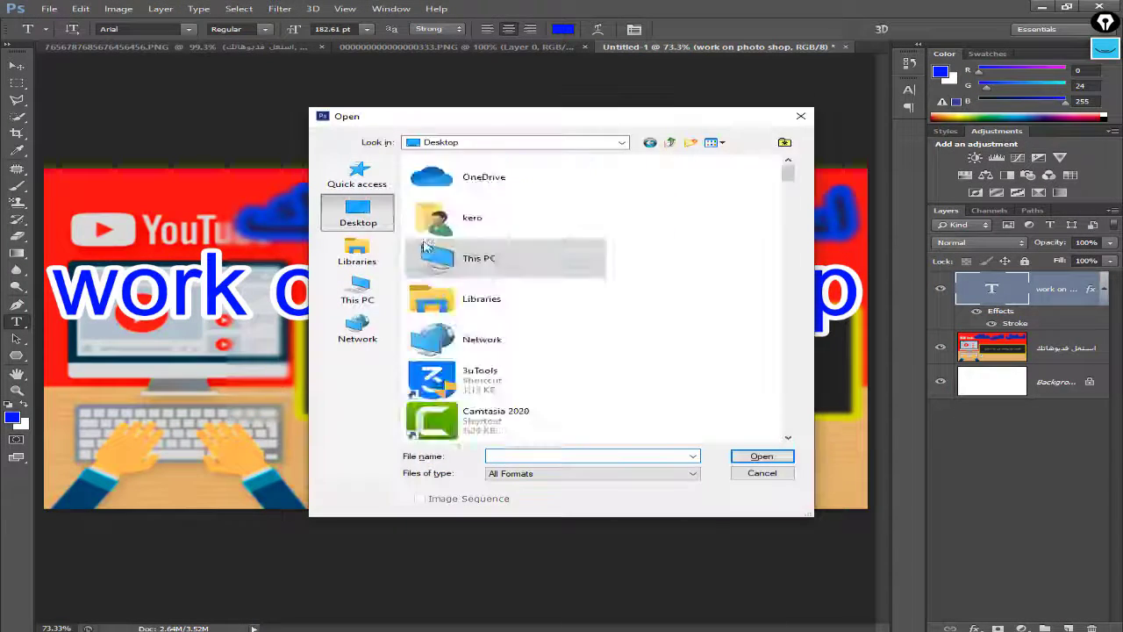
pyautogui.scroll(-5, 494, 324)
pyautogui.scroll(4, 491, 320)
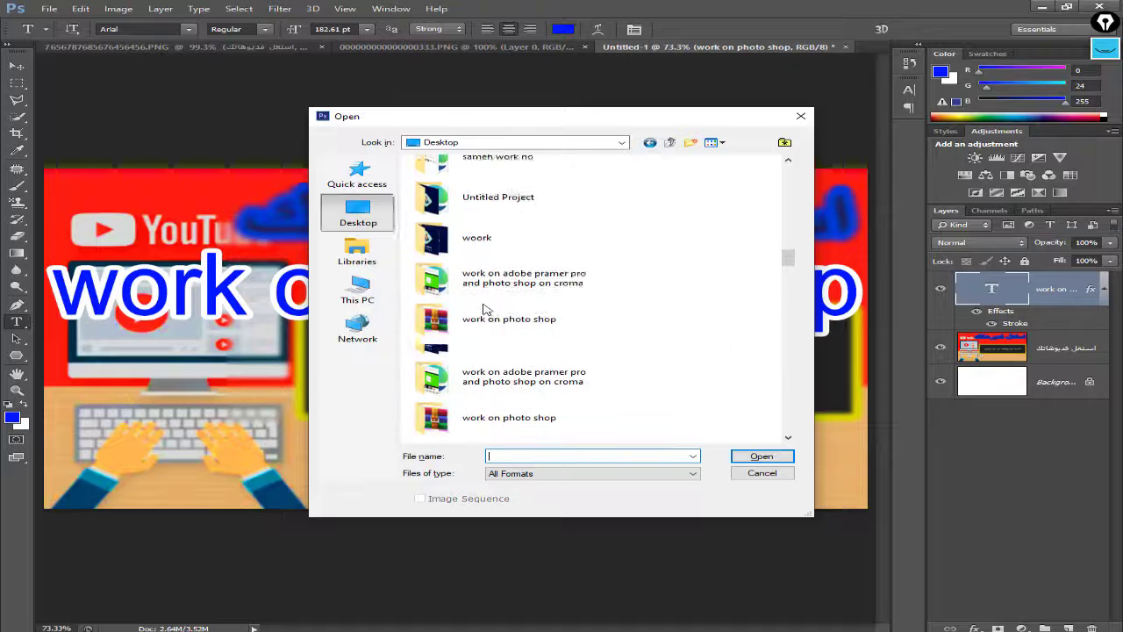
pyautogui.scroll(-3, 486, 309)
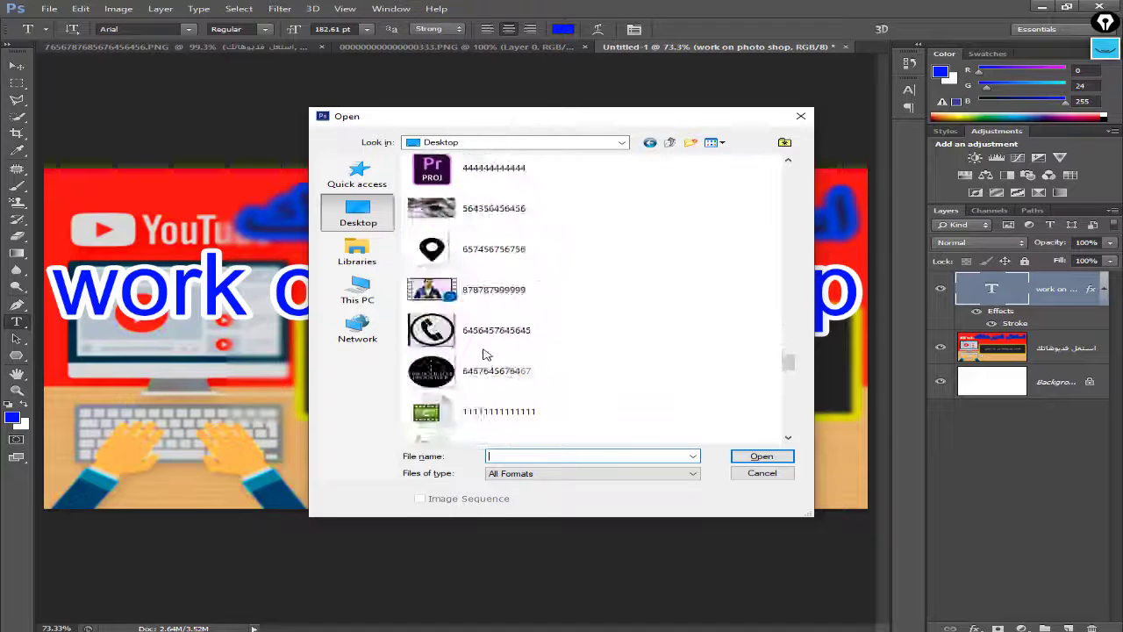
pyautogui.scroll(-5, 482, 353)
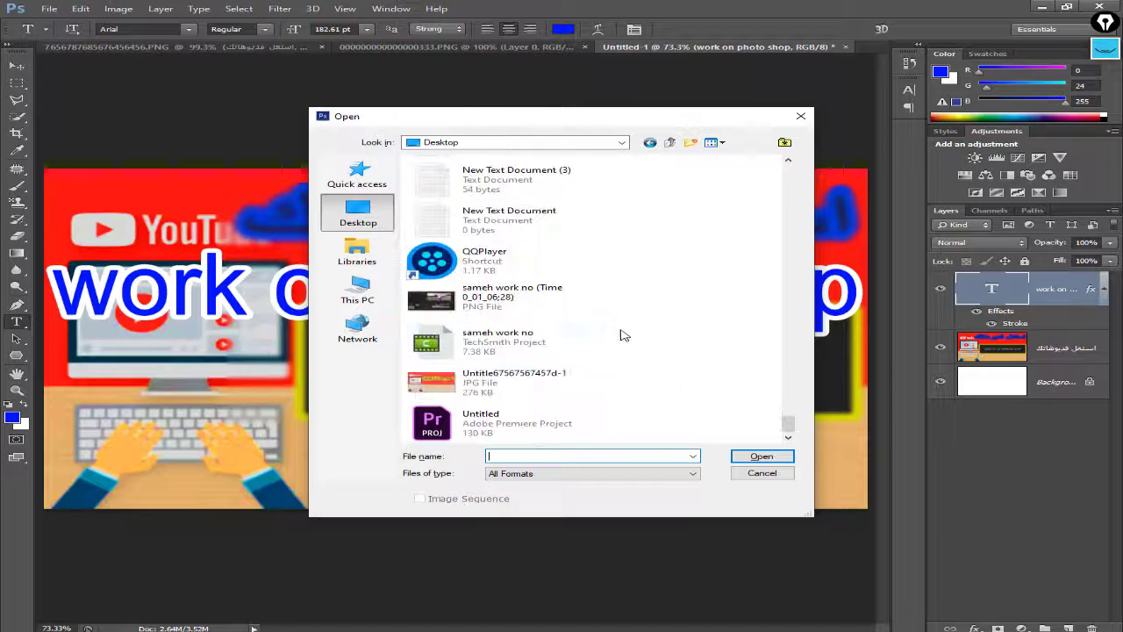
pyautogui.scroll(3, 623, 339)
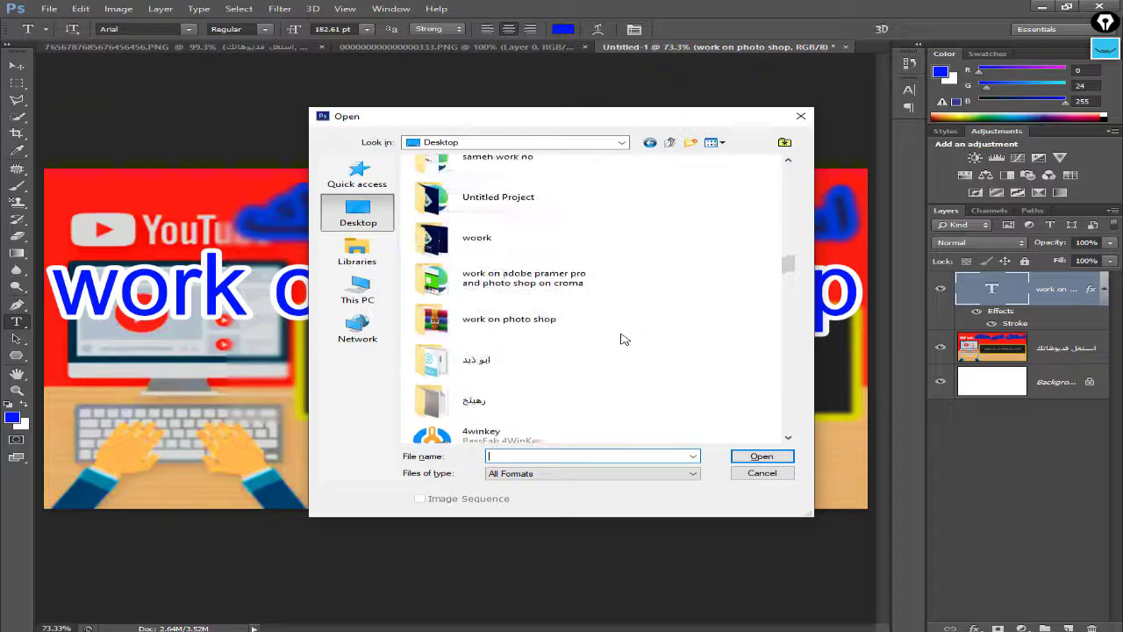
pyautogui.scroll(-3, 619, 337)
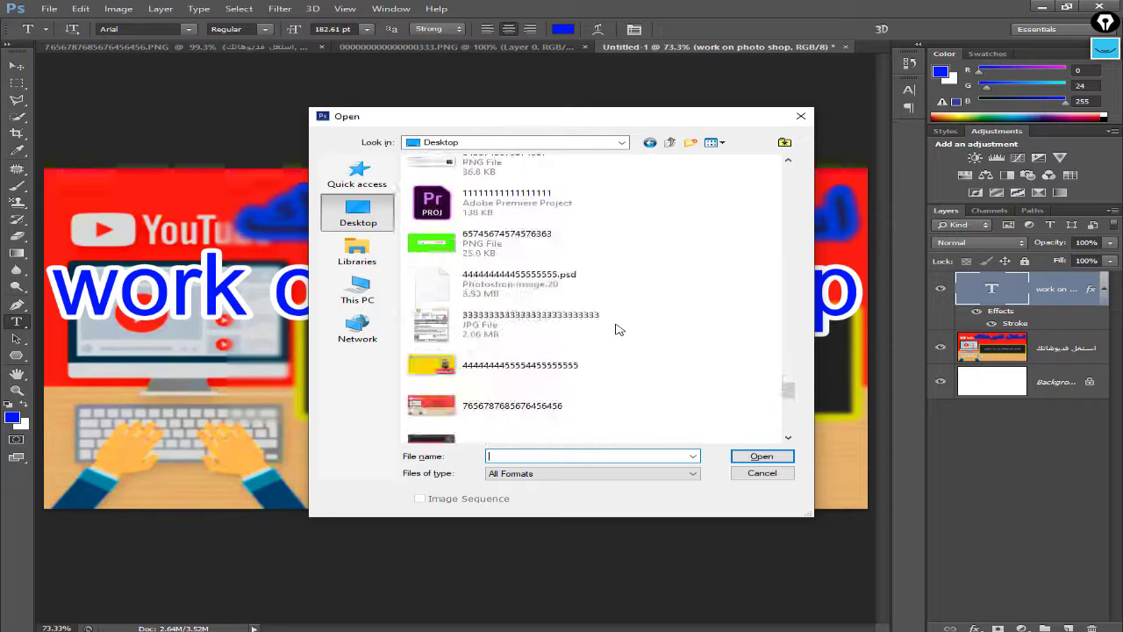
pyautogui.doubleClick(602, 337)
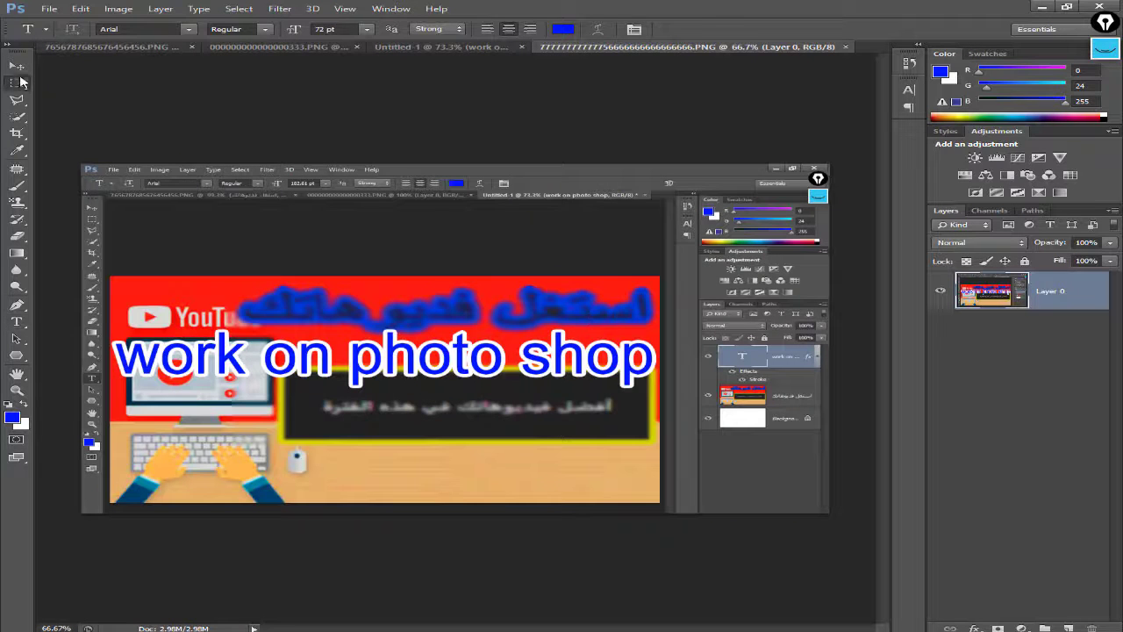
# Step: Move the screenshot into the Untitled-1 document as a new top layer and transform it to cover the canvas
pyautogui.press('v')
pyautogui.moveTo(442, 245)
pyautogui.mouseDown()
pyautogui.moveTo(455, 51)
pyautogui.moveTo(443, 279)
pyautogui.moveTo(442, 266)
pyautogui.mouseUp()
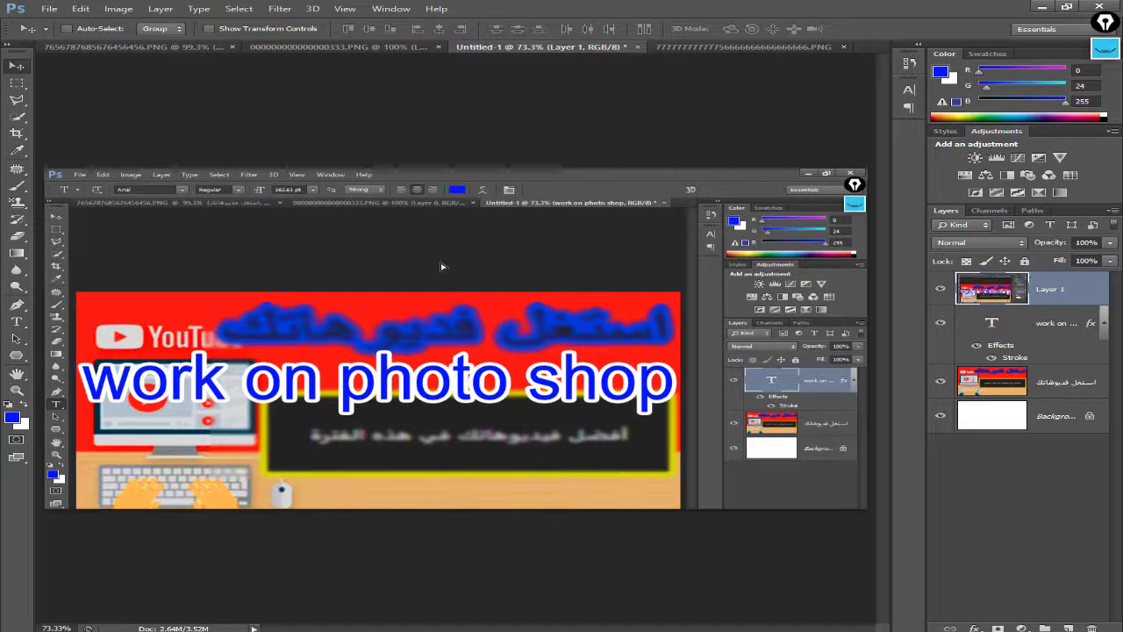
pyautogui.hotkey('ctrl', 't')
pyautogui.hotkey('ctrl', '0')
pyautogui.moveTo(548, 475); pyautogui.dragTo(548, 447)
pyautogui.press('Return')
pyautogui.hotkey('ctrl', '0')
# Step: Start saving the document under a new location, creating and entering a folder named 4 inside "nwe work" on the Desktop
pyautogui.hotkey('ctrl', 'shift', 's')
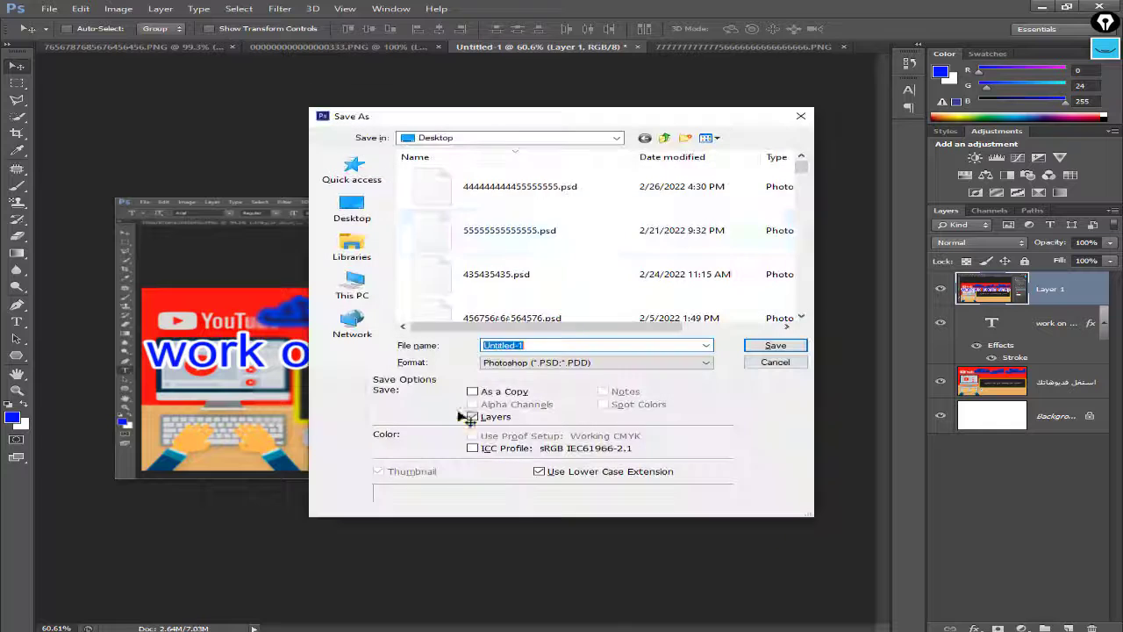
pyautogui.scroll(3, 494, 220)
pyautogui.scroll(-2, 494, 263)
pyautogui.doubleClick(486, 275)
pyautogui.rightClick(456, 212)
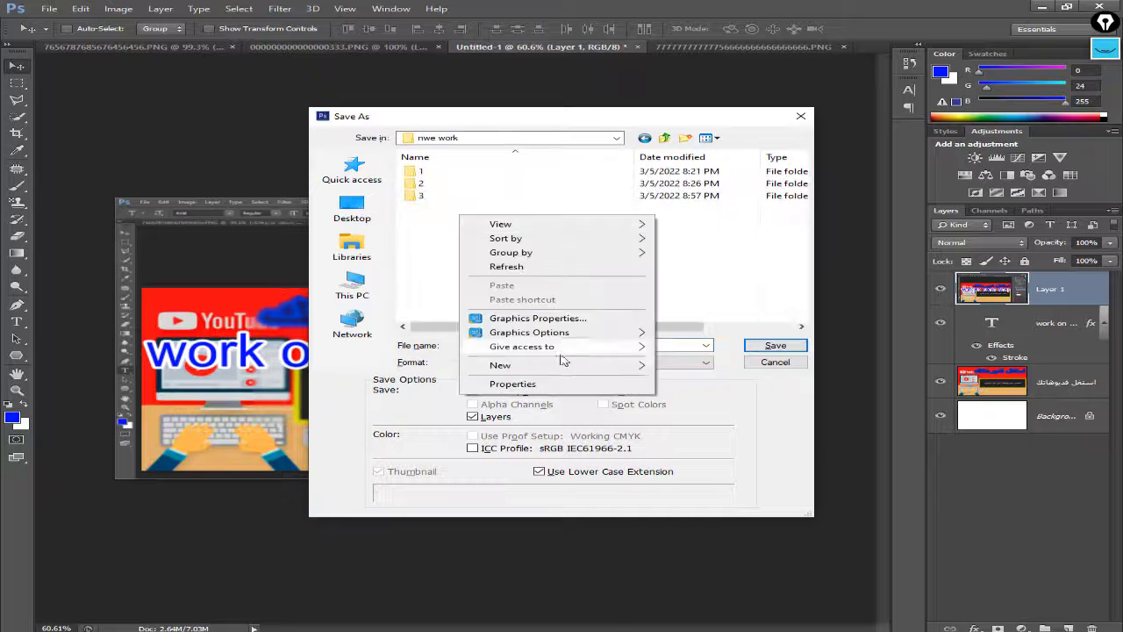
pyautogui.click(676, 364)
pyautogui.write('4')
pyautogui.press('Return')
pyautogui.press('Return')
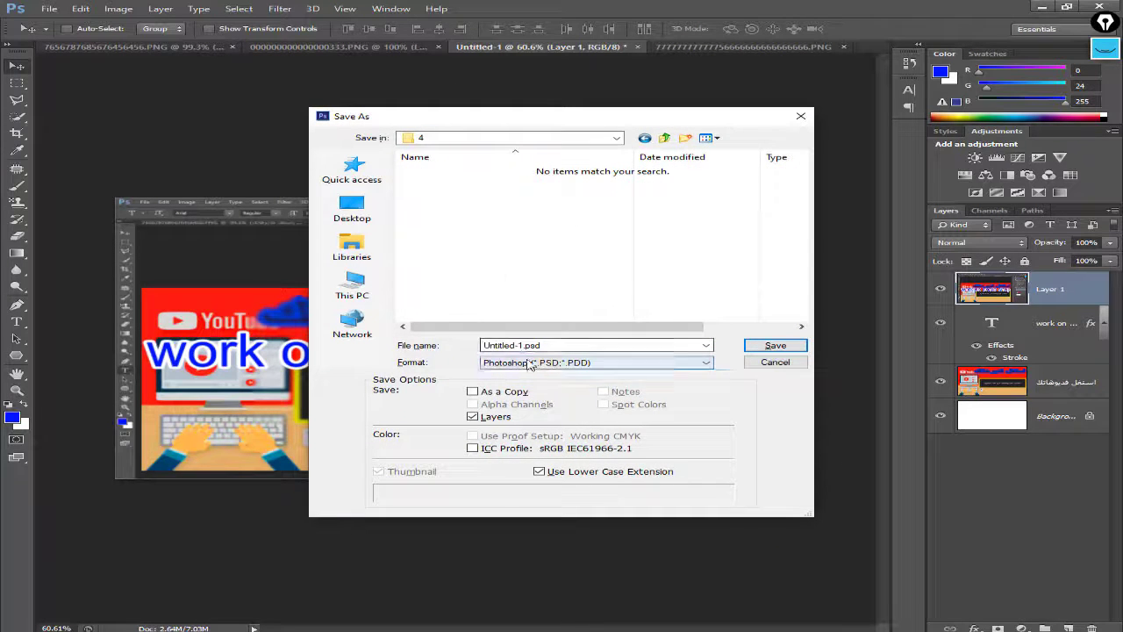
# Step: Save the document as a PNG named Untitled-1 with Smallest / Slow compression and no interlacing
pyautogui.click(675, 362)
pyautogui.click(542, 525)
pyautogui.click(775, 345)
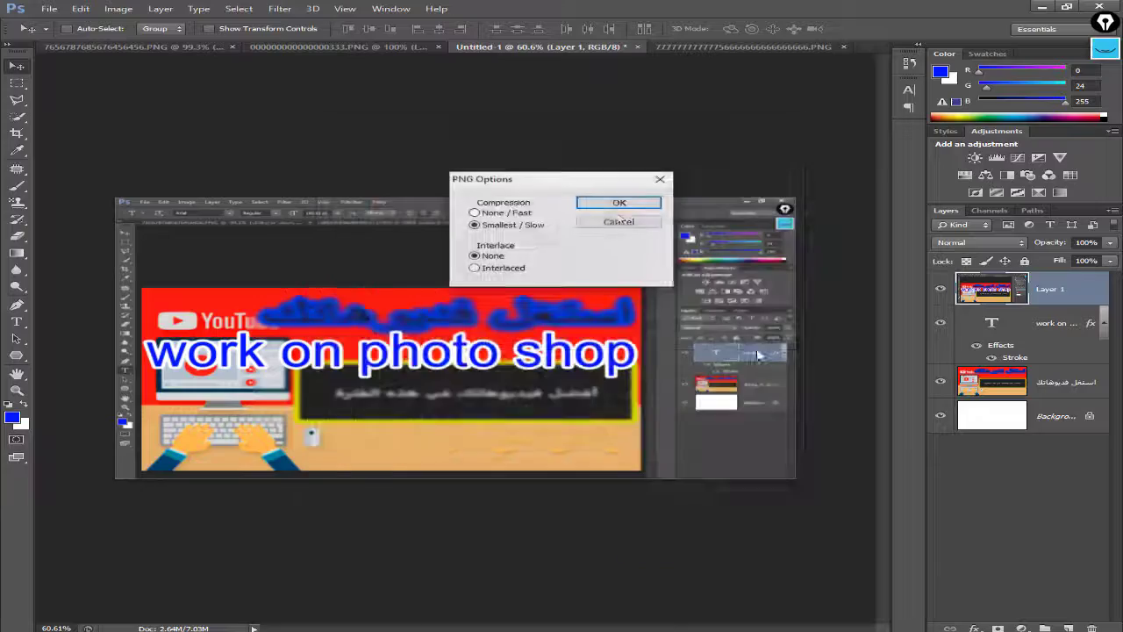
pyautogui.press('Return')
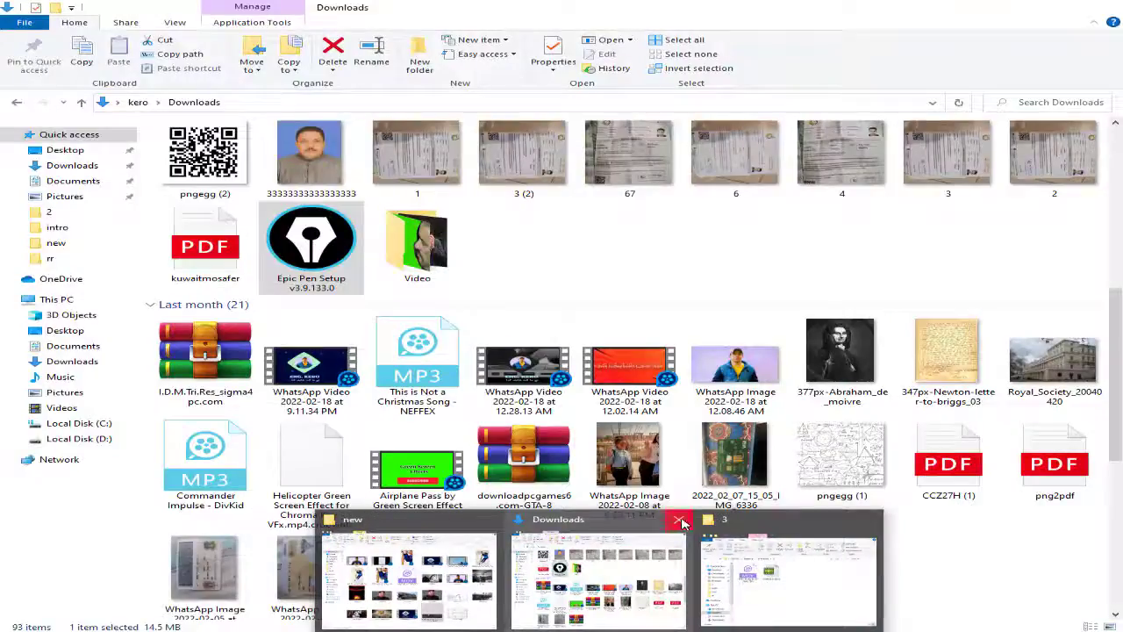
# Step: Open Untitled-1.png from folder 4 inside "nwe work" in the photo viewer and zoom in to examine the thumbnail
pyautogui.click(408, 579)
pyautogui.click(466, 308)
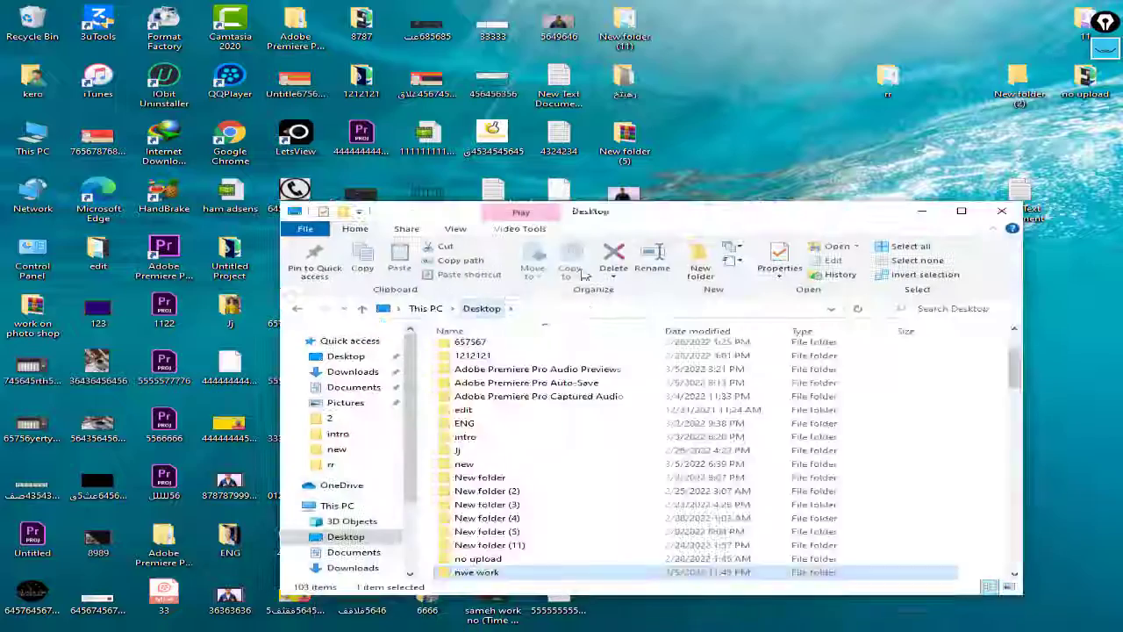
pyautogui.doubleClick(506, 570)
pyautogui.doubleClick(702, 217)
pyautogui.scroll(3, 203, 249)
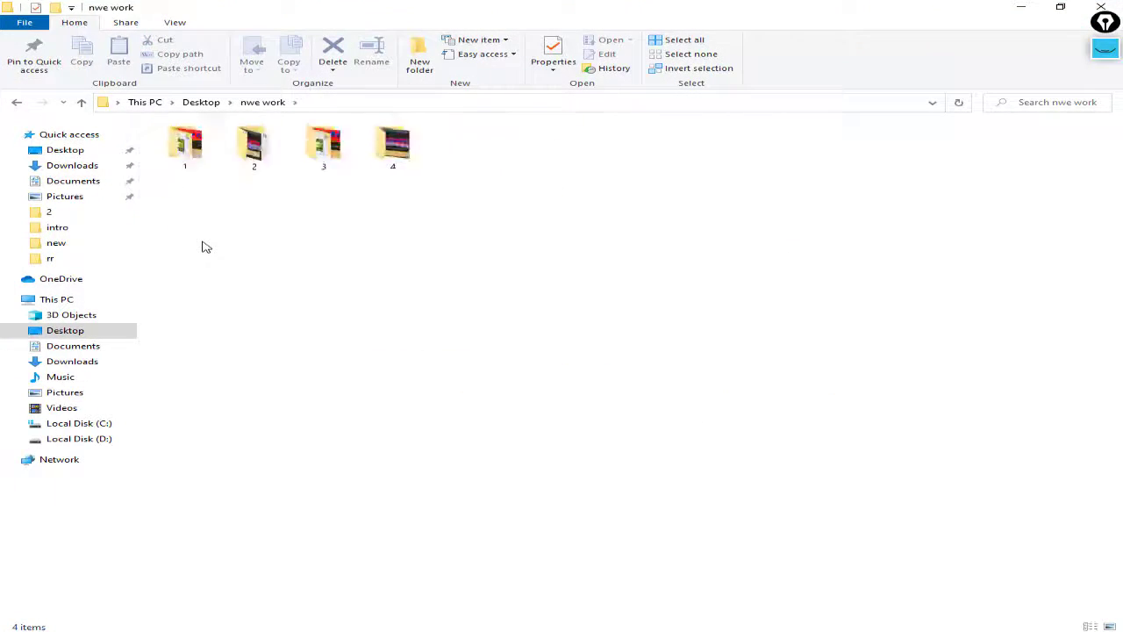
pyautogui.click(488, 188)
pyautogui.doubleClick(516, 180)
pyautogui.doubleClick(198, 167)
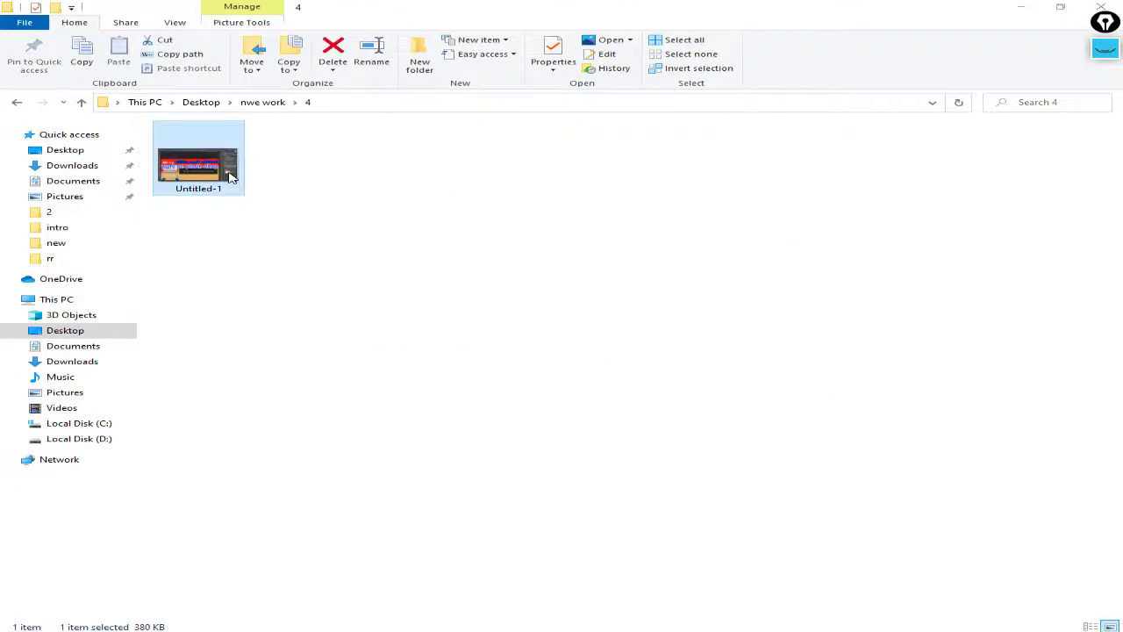
pyautogui.scroll(5, 725, 163)
pyautogui.scroll(-5, 725, 163)
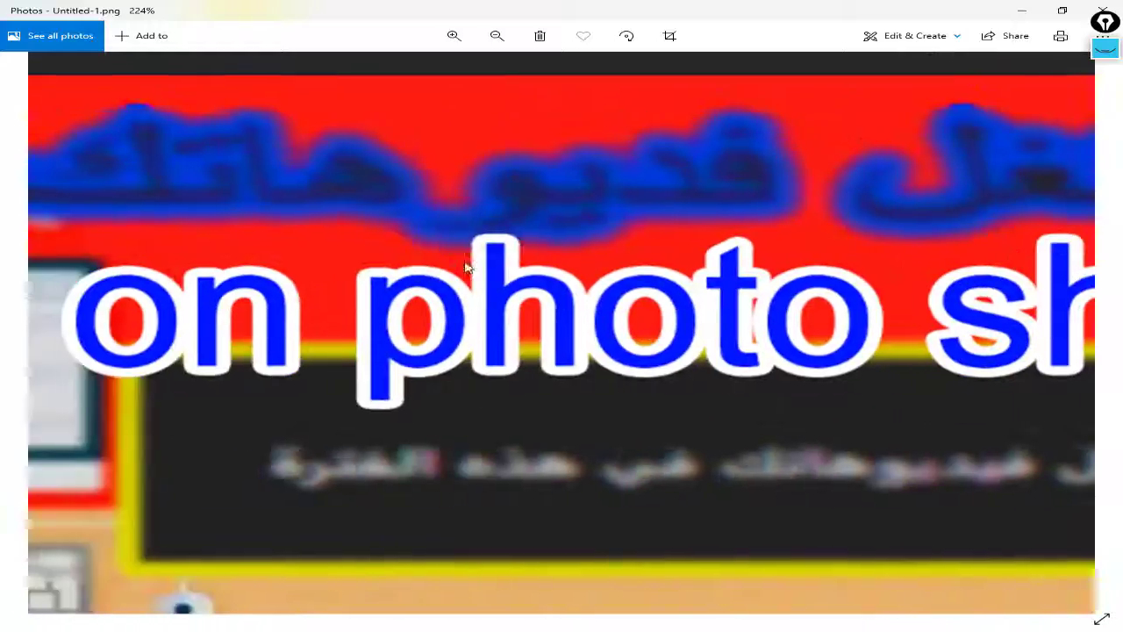